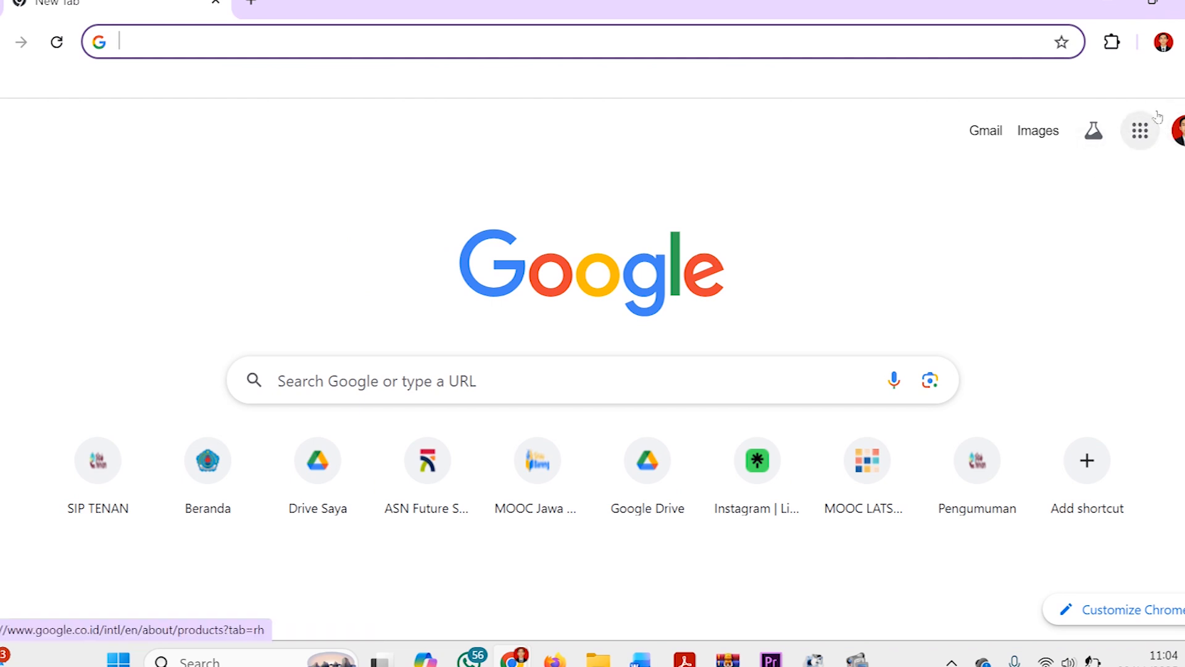
# Open Google Sheets from the Google apps launcher of the new tab page
pyautogui.click(1140, 131)
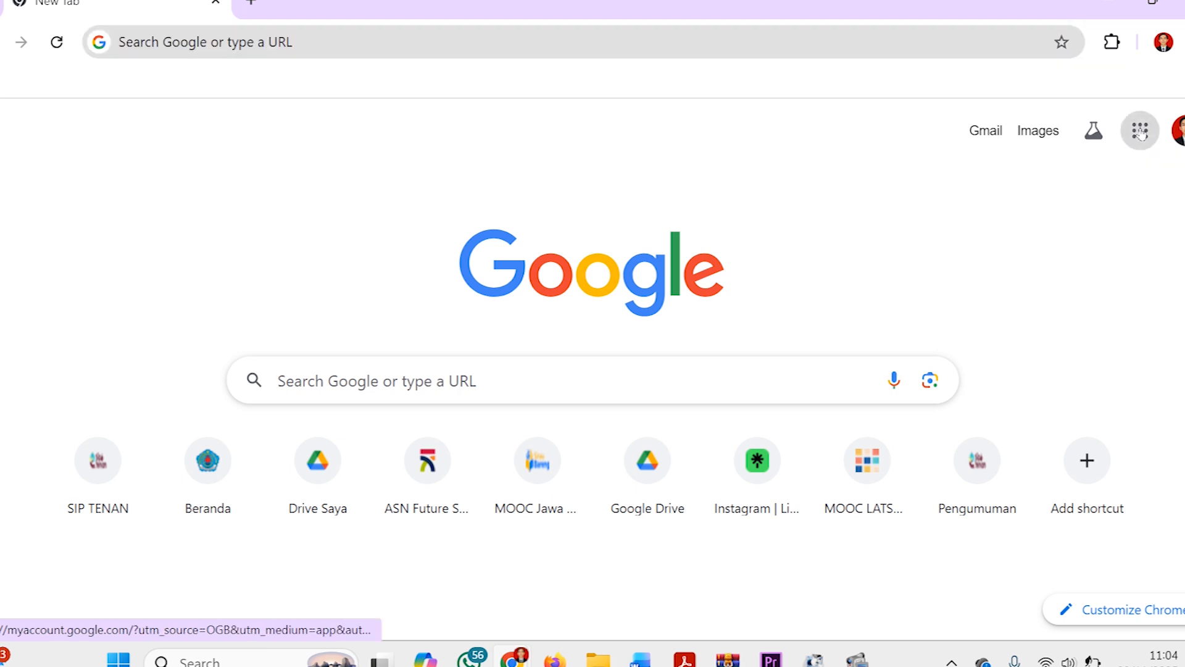
pyautogui.scroll(-1, 1025, 321)
pyautogui.scroll(-2, 1015, 314)
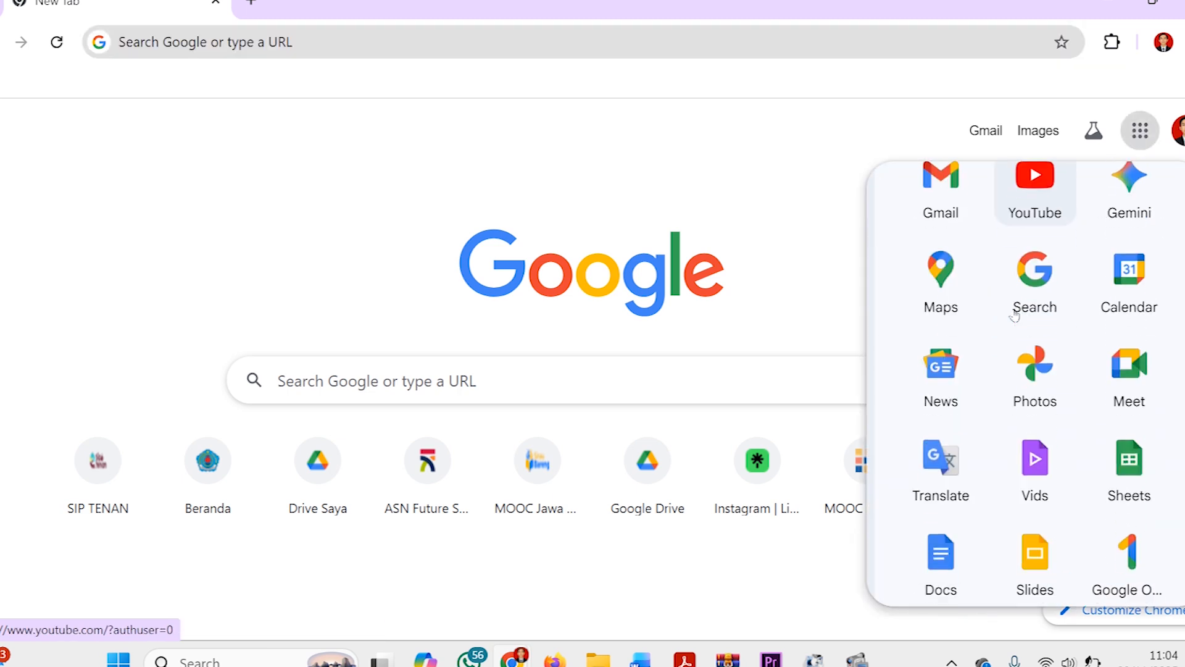
pyautogui.click(1147, 471)
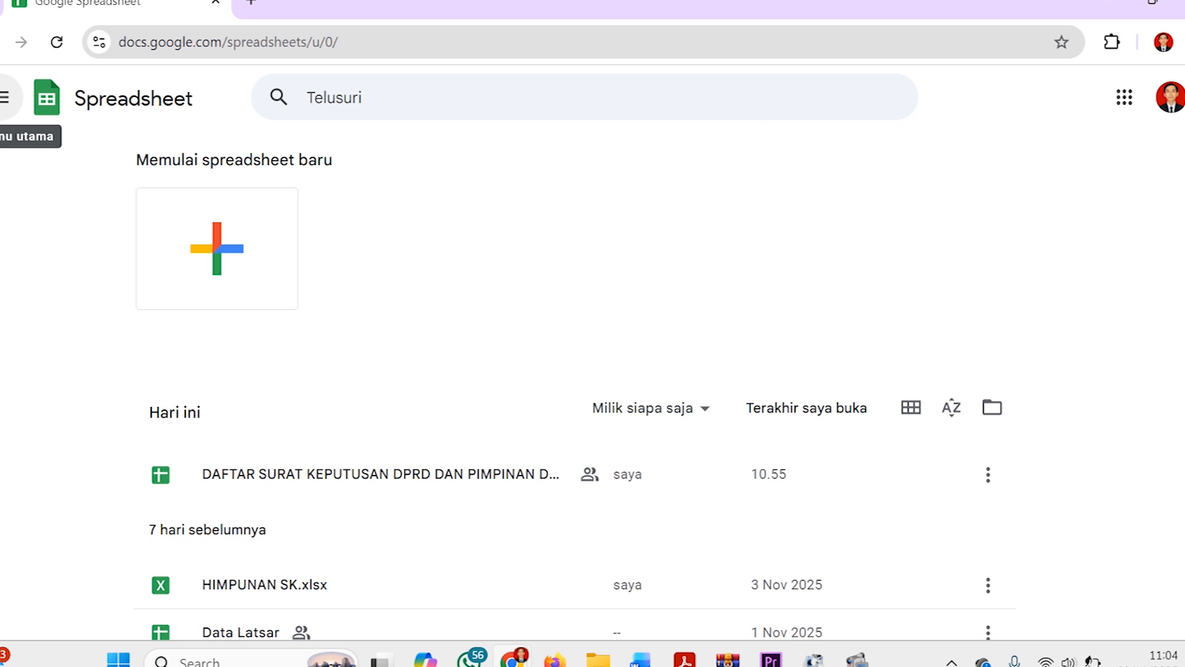
pyautogui.scroll(-1, 3, 98)
pyautogui.scroll(1, 4, 97)
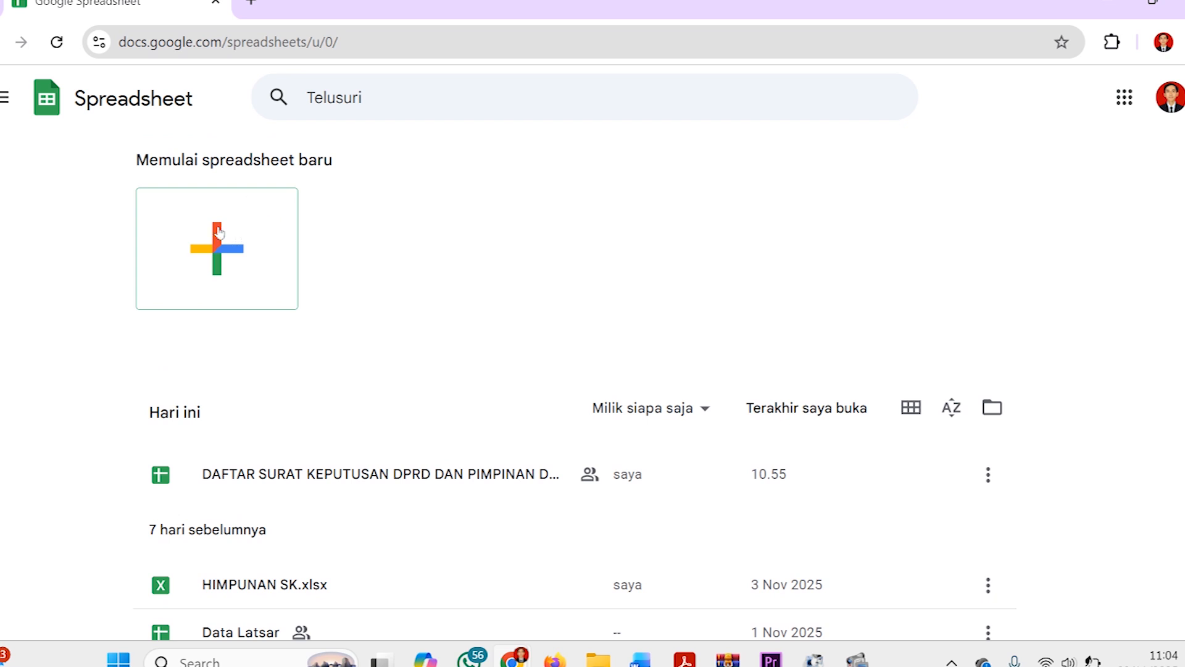
pyautogui.click(4, 98)
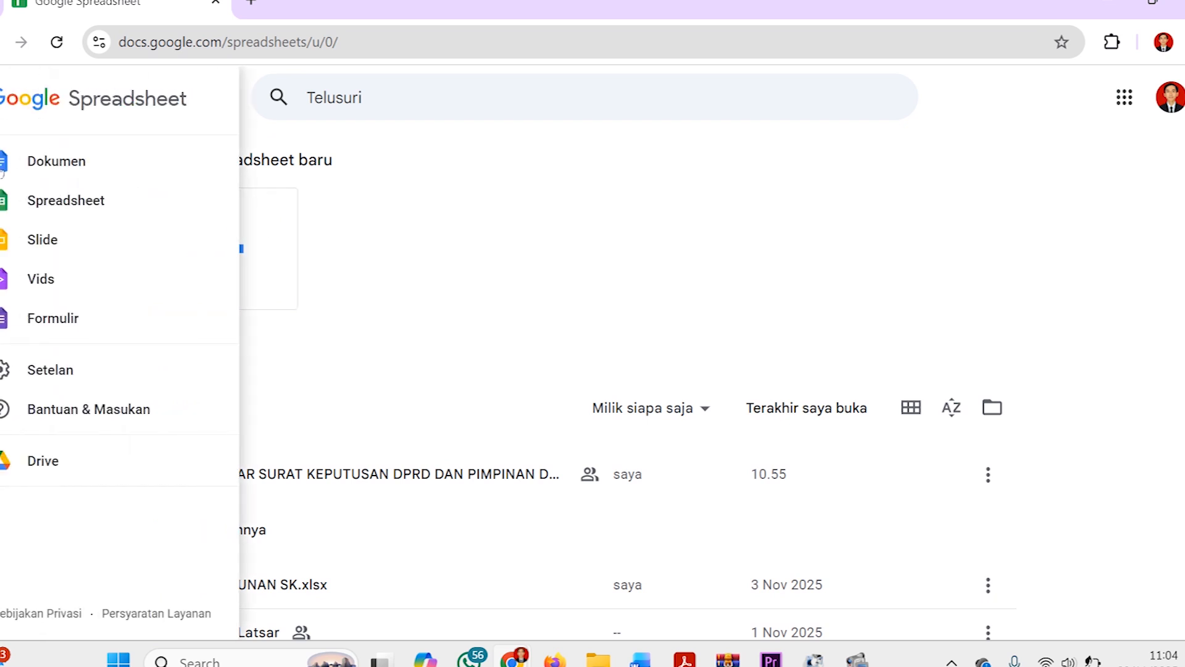
pyautogui.scroll(-1, 93, 241)
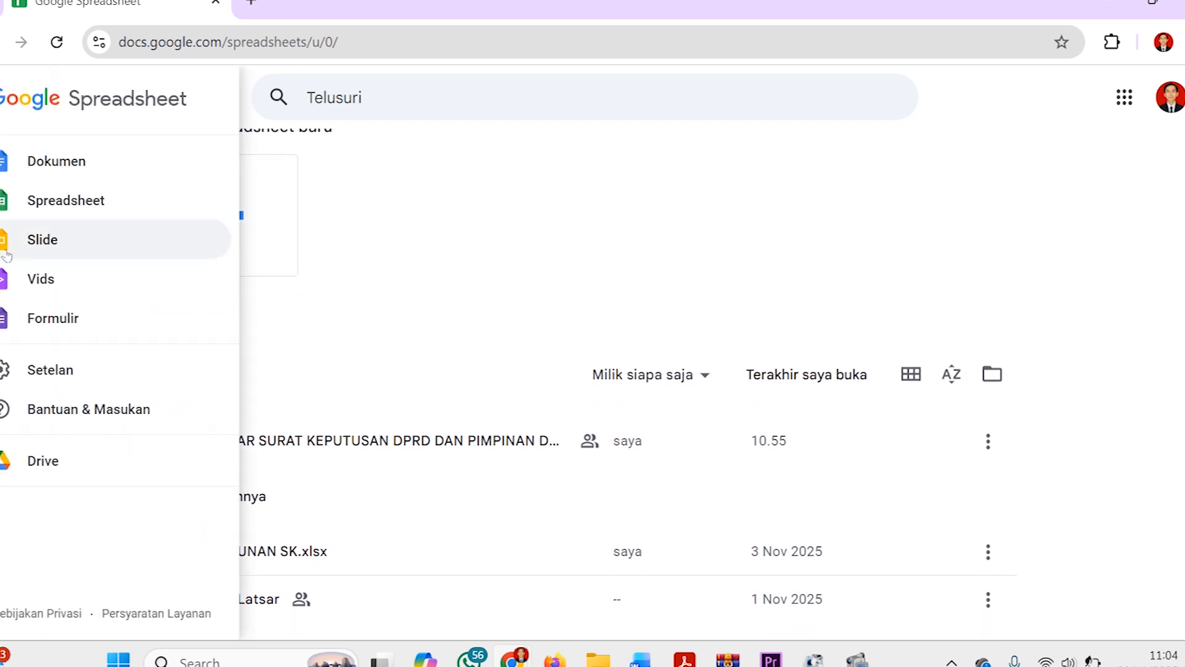
pyautogui.click(488, 179)
pyautogui.scroll(1, 364, 233)
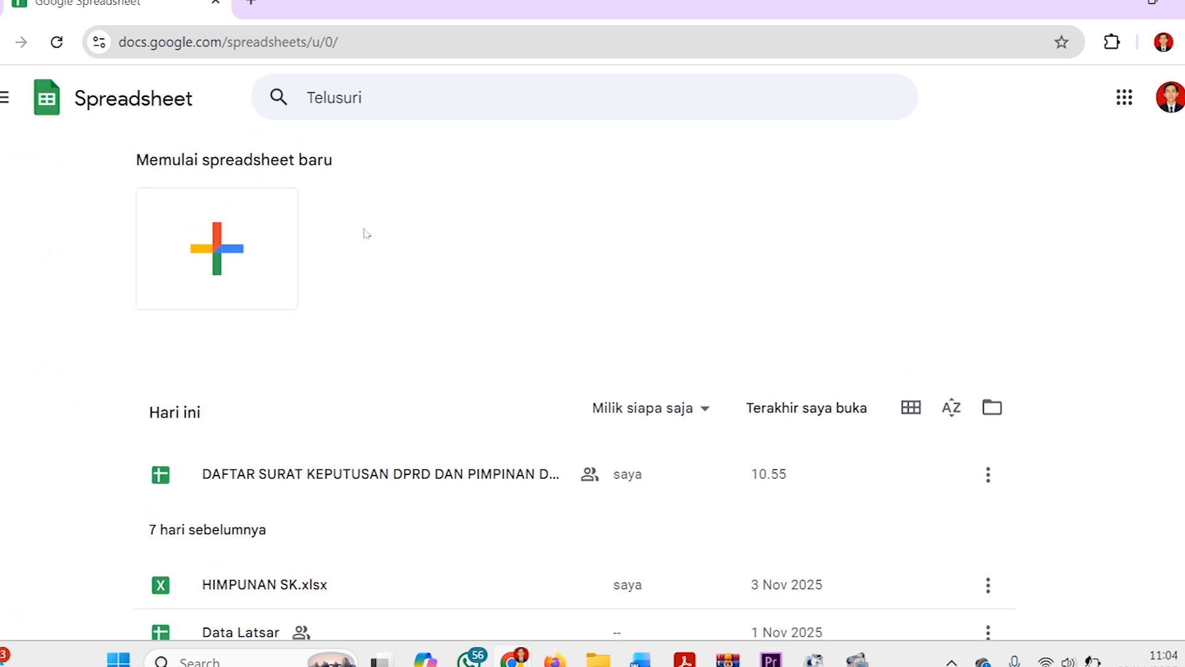
# Open the recent spreadsheet whose name starts with "DAFTAR SURAT KEPUTUSAN DPRD DAN PIMPINAN"
pyautogui.scroll(-4, 331, 276)
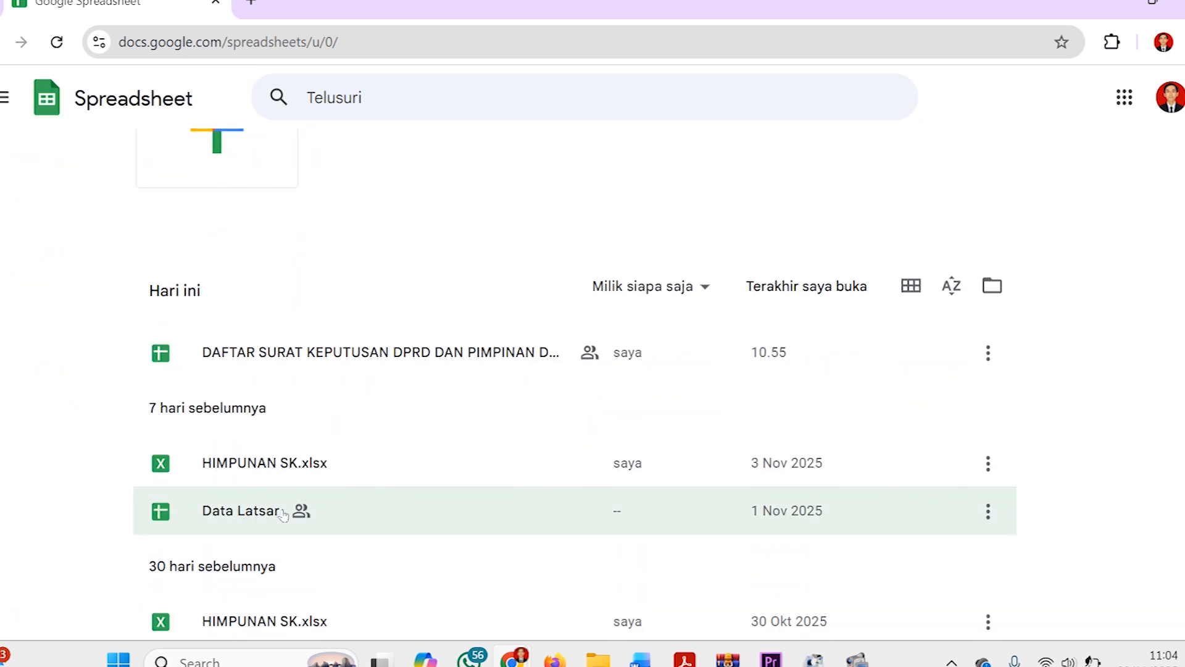
pyautogui.scroll(4, 284, 514)
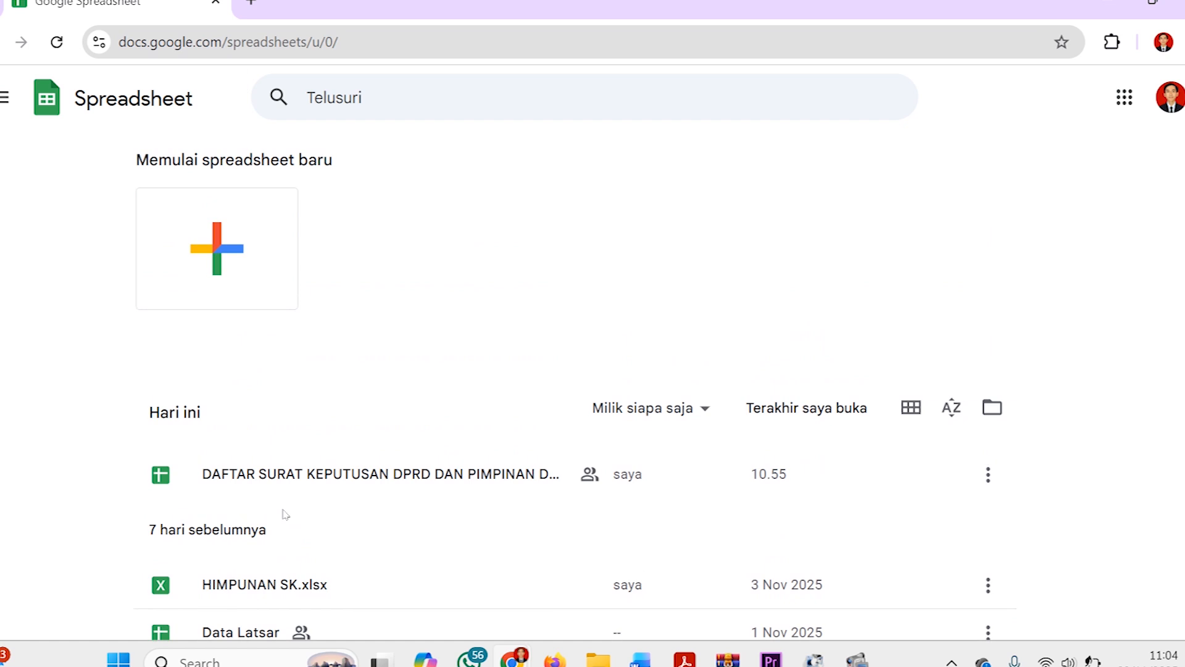
pyautogui.scroll(-2, 285, 514)
pyautogui.scroll(2, 283, 515)
pyautogui.click(335, 486)
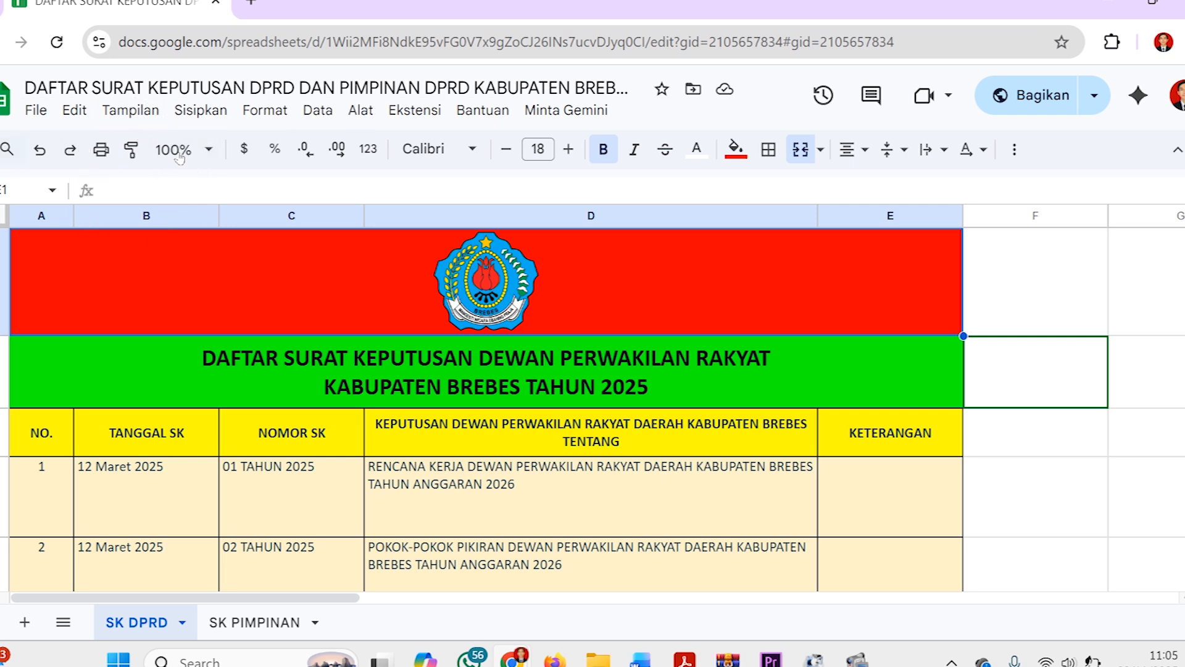
pyautogui.scroll(-2, 352, 244)
pyautogui.scroll(2, 354, 247)
pyautogui.press('Down')
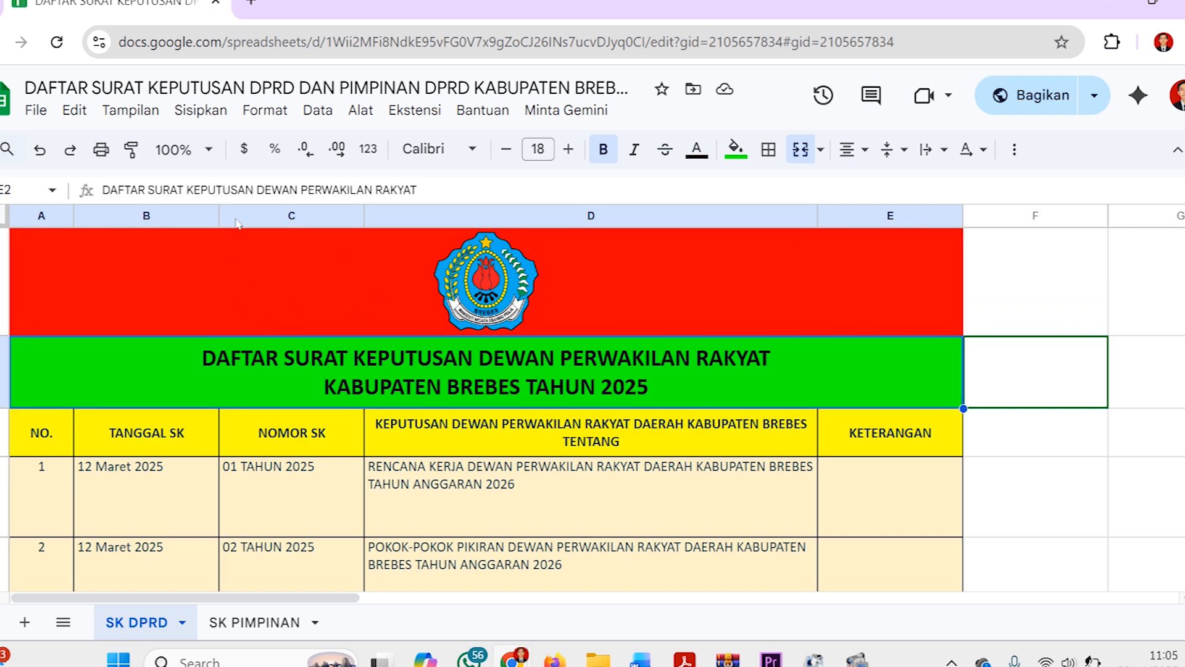
pyautogui.scroll(-2, 262, 341)
pyautogui.scroll(2, 259, 344)
pyautogui.click(325, 85)
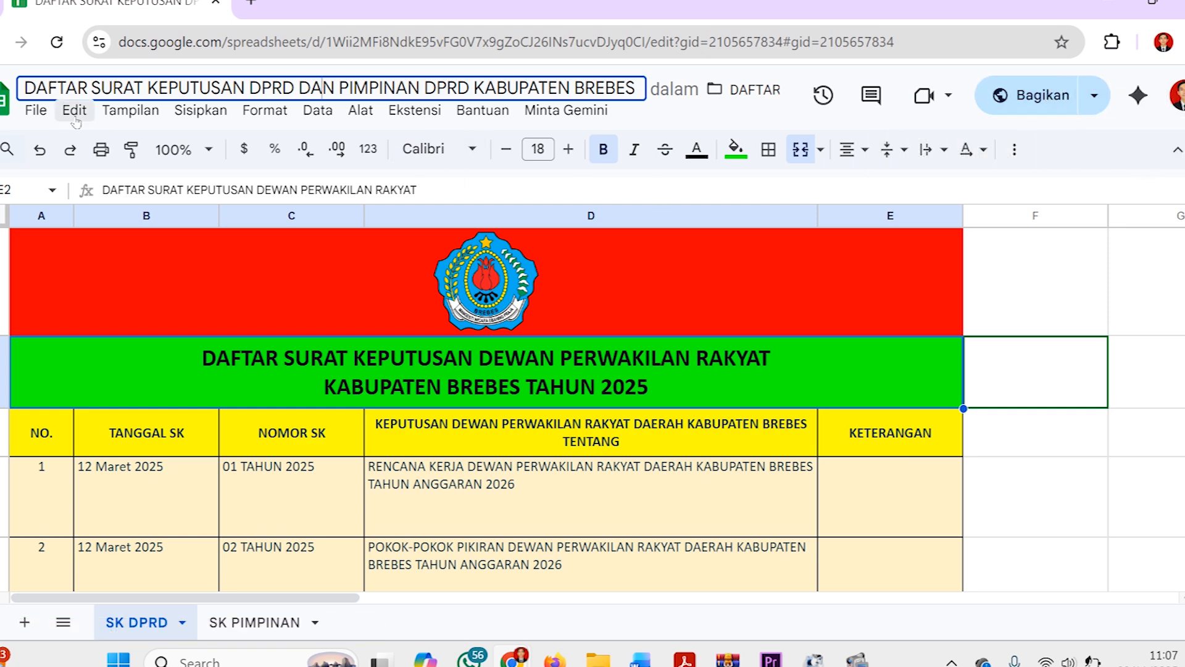
# Review the spreadsheet's file commands, including creating, importing, sharing, emailing, downloading, version history and printing
pyautogui.click(36, 111)
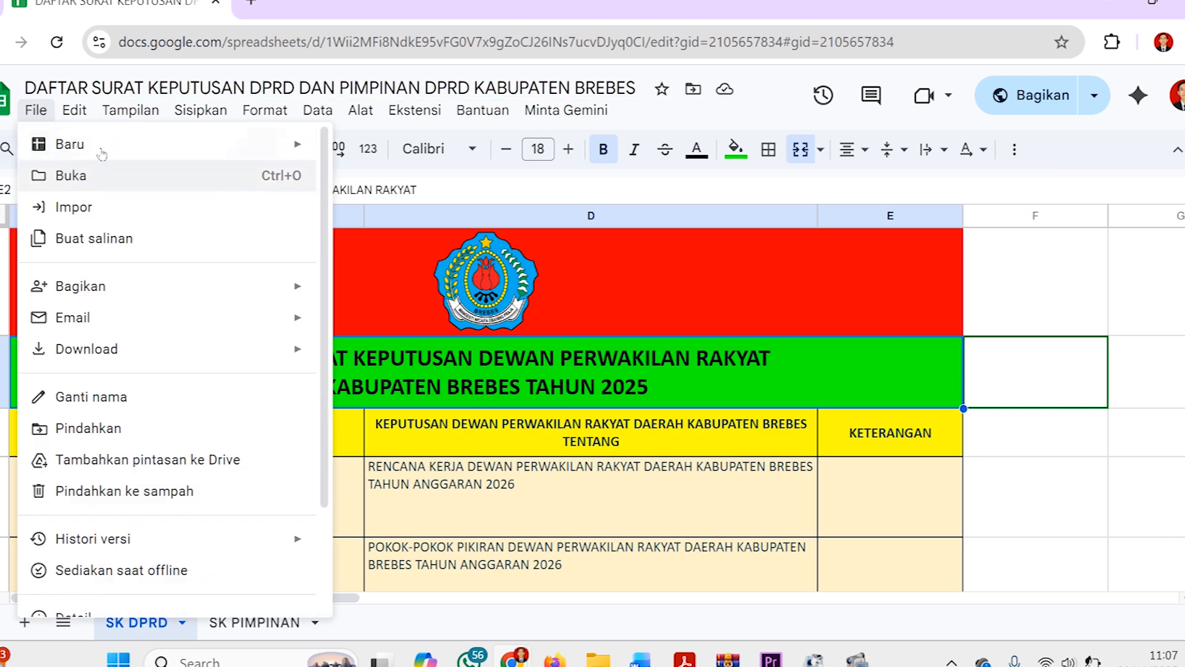
pyautogui.moveTo(163, 144)
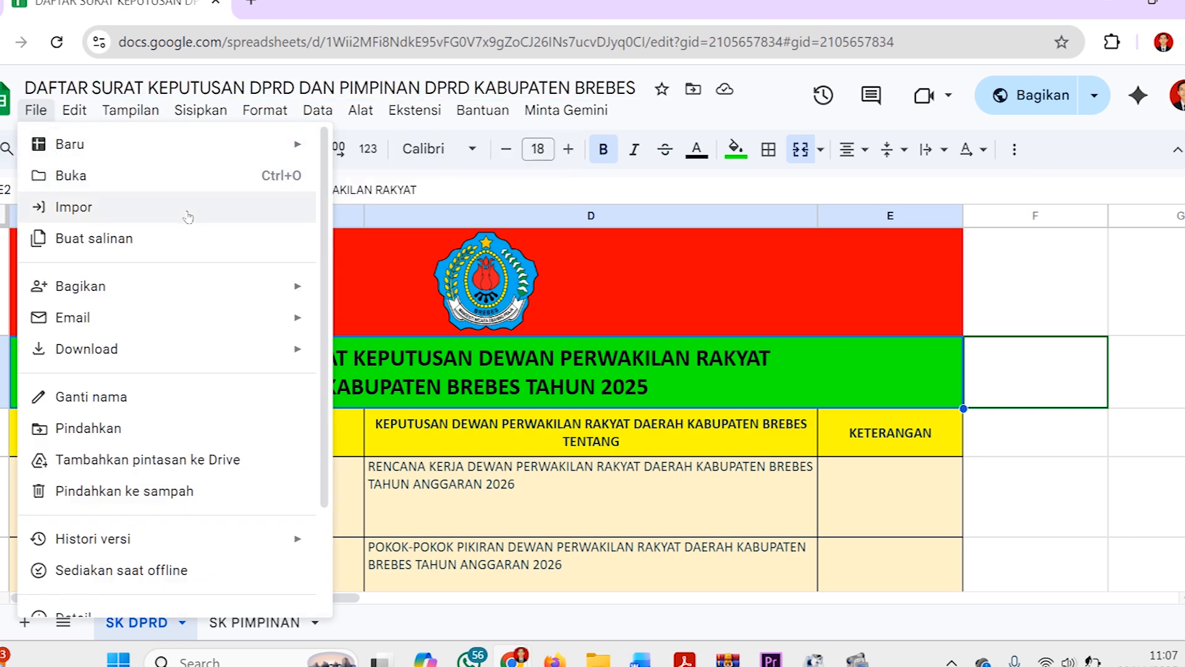
pyautogui.scroll(-2, 189, 216)
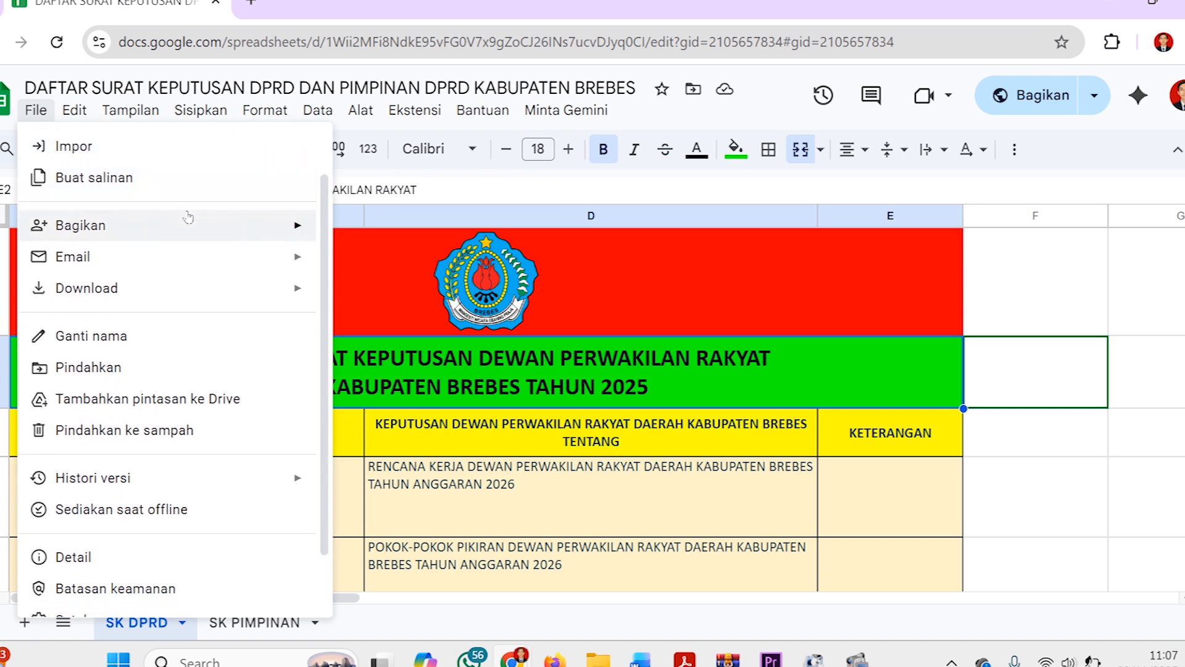
pyautogui.scroll(-2, 188, 216)
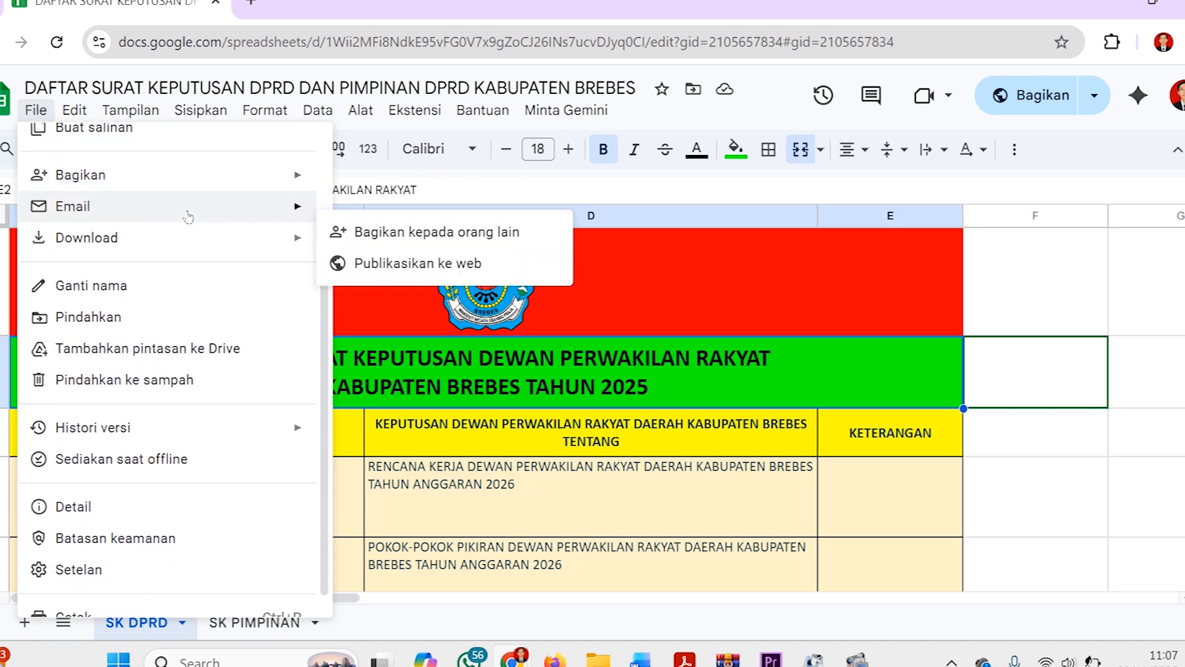
pyautogui.moveTo(222, 255)
pyautogui.scroll(-1, 222, 254)
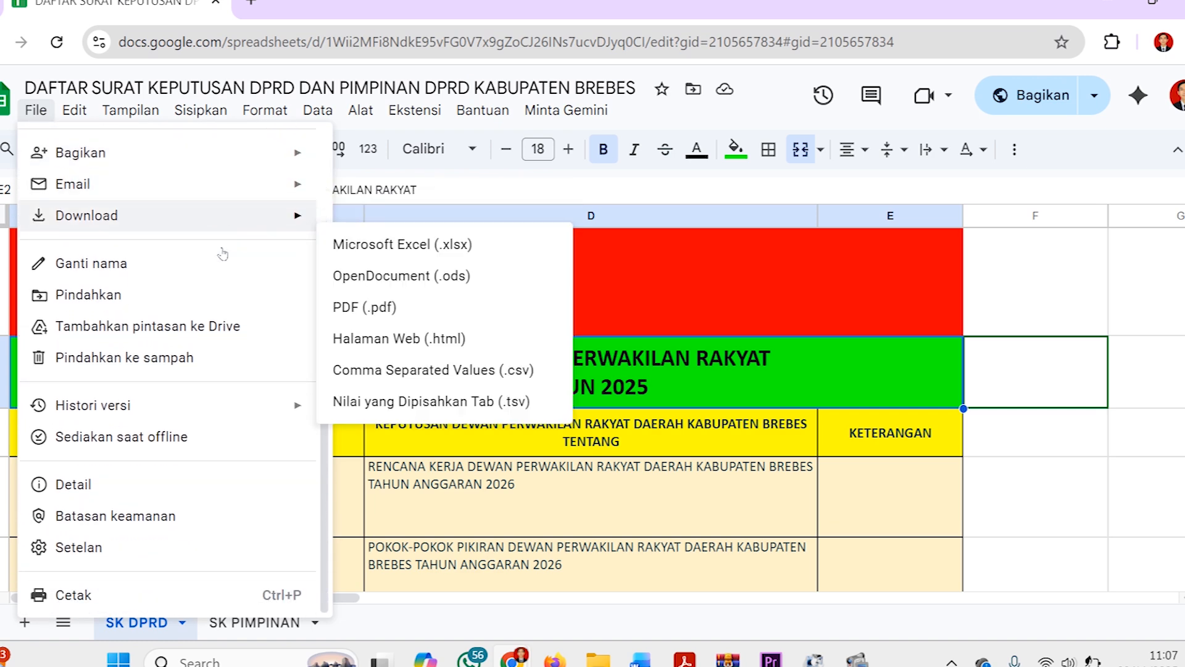
pyautogui.moveTo(277, 216)
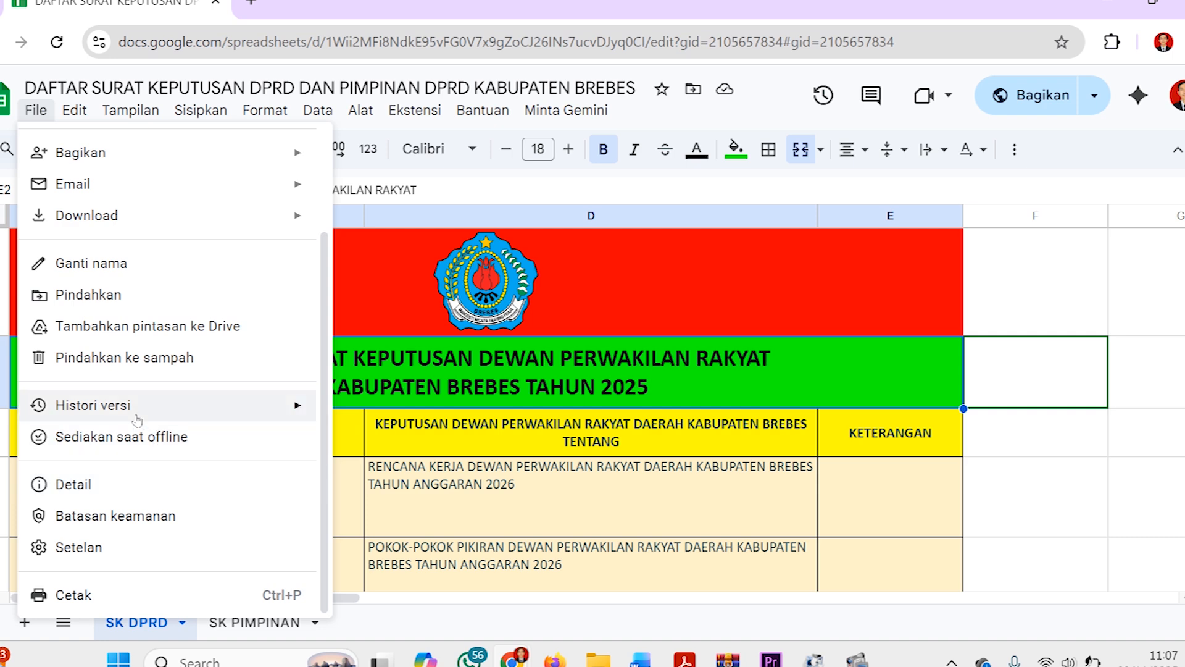
pyautogui.moveTo(114, 413)
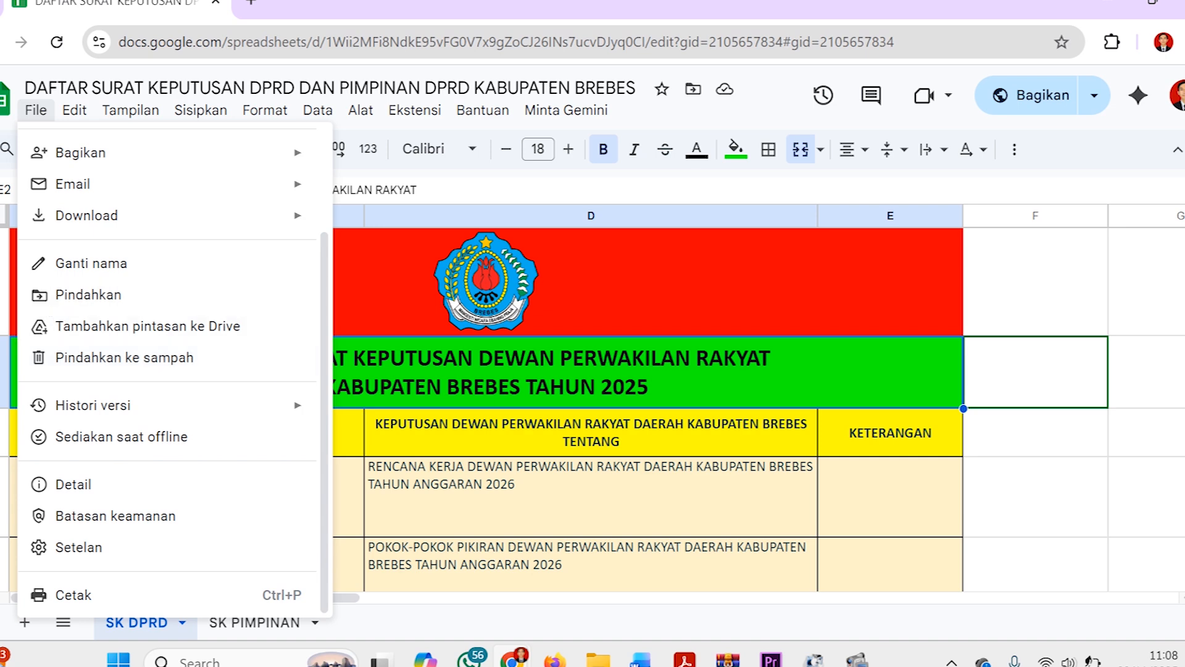
pyautogui.click(3, 282)
# Review the available editing, display and insertion commands, including freezing, grouping, rows, images, functions and dropdowns
pyautogui.click(72, 111)
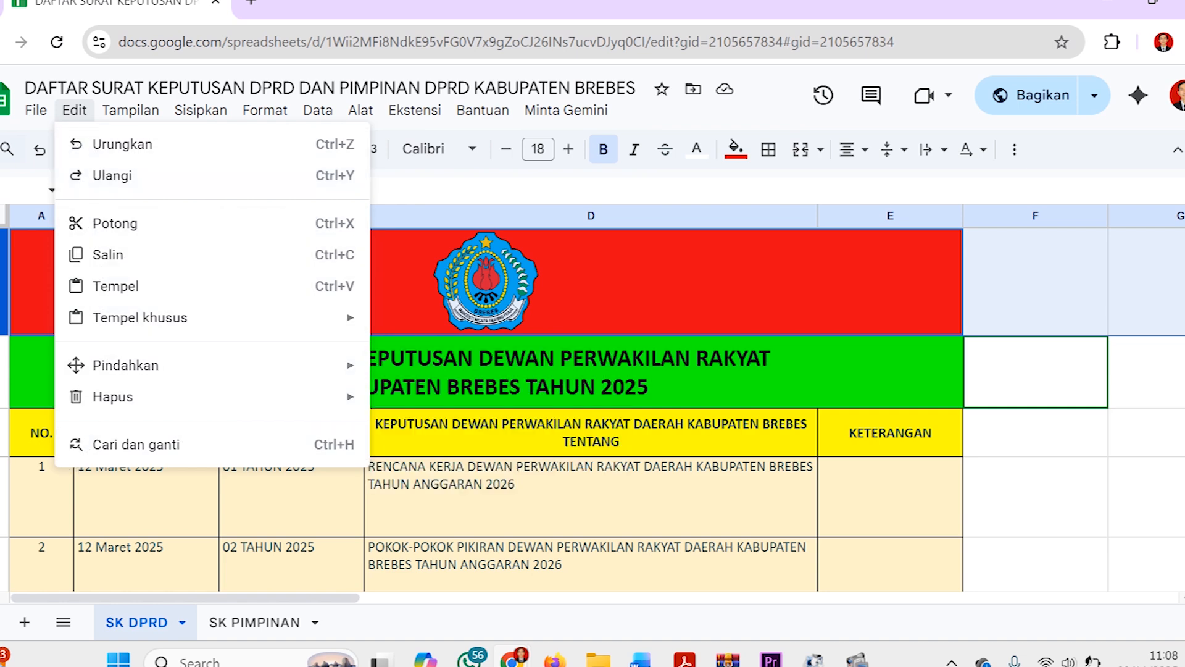
pyautogui.click(3, 372)
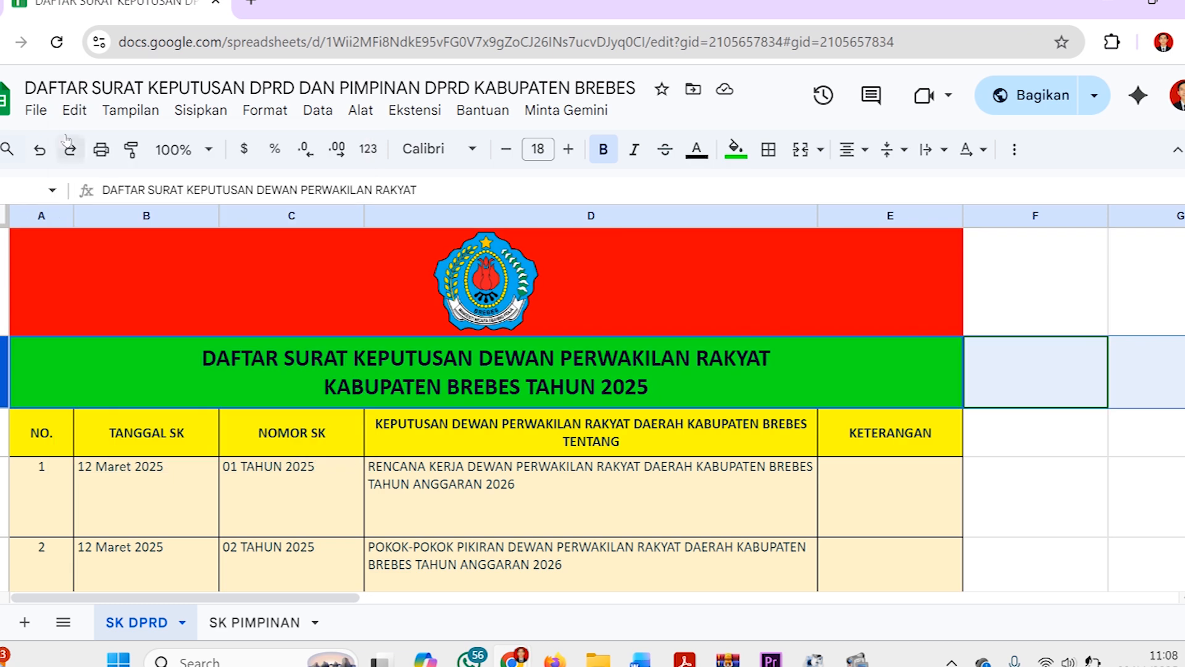
pyautogui.click(117, 119)
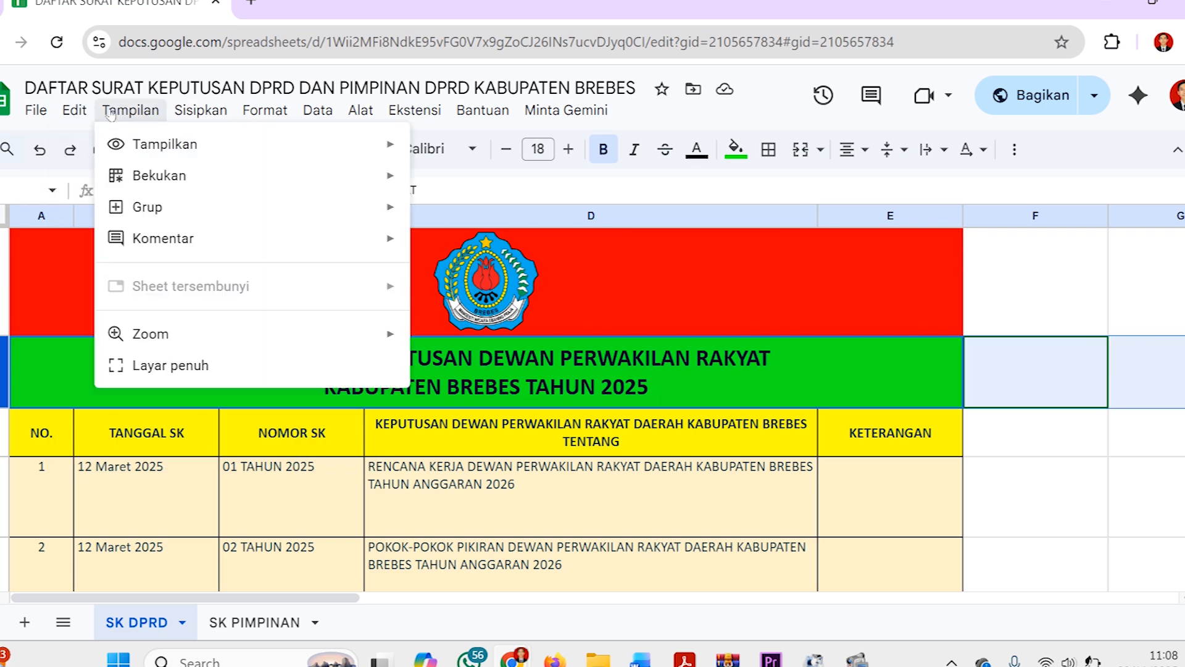
pyautogui.moveTo(75, 110)
pyautogui.moveTo(141, 115)
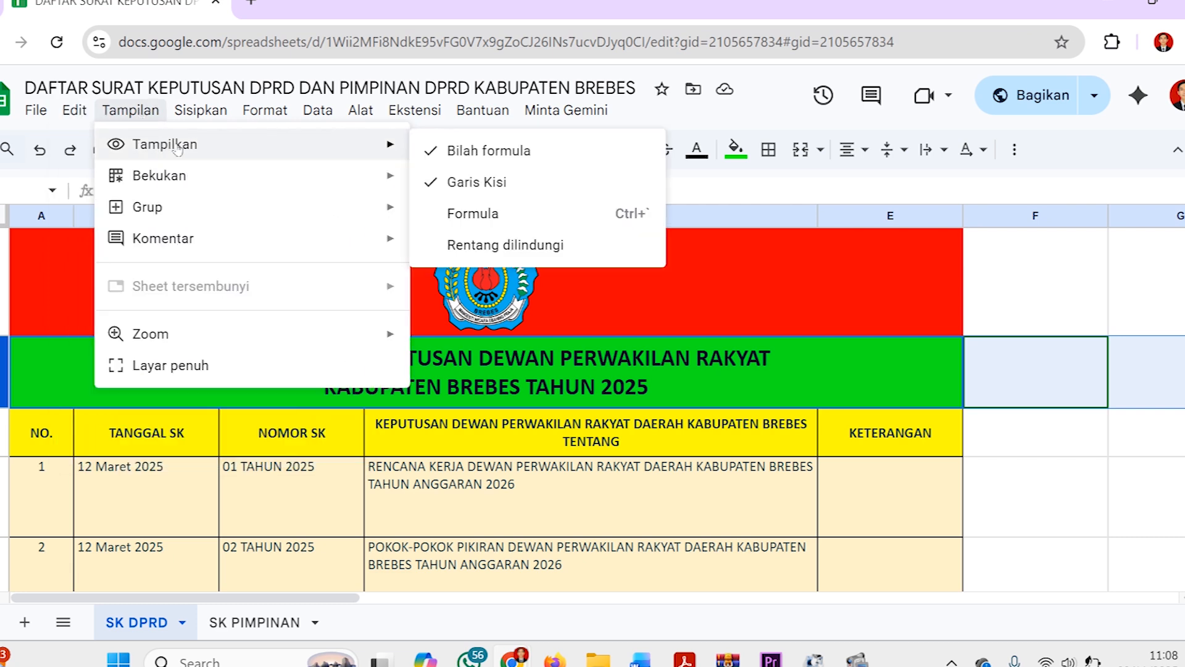
pyautogui.moveTo(198, 188)
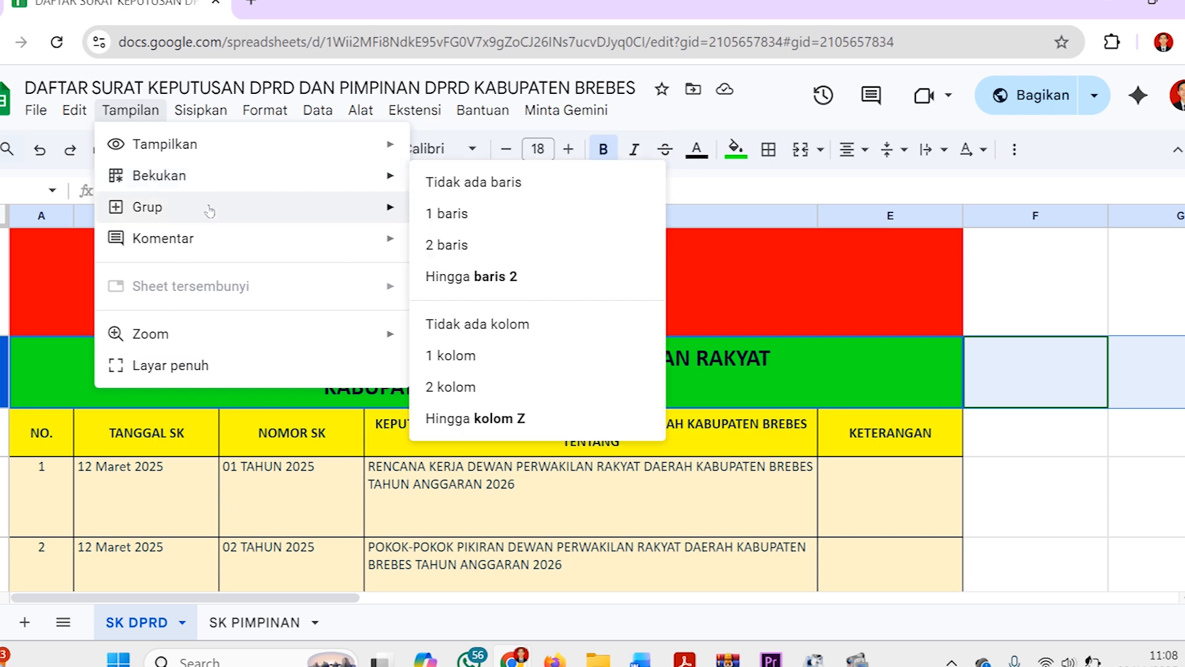
pyautogui.moveTo(194, 119)
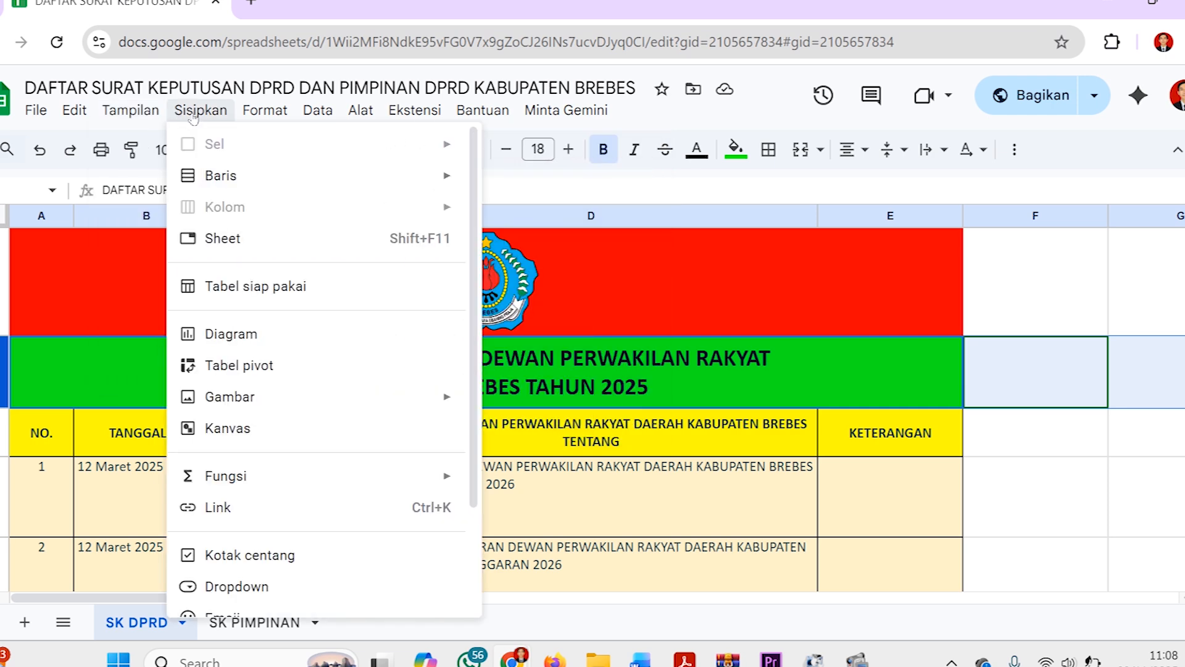
pyautogui.scroll(-1, 213, 179)
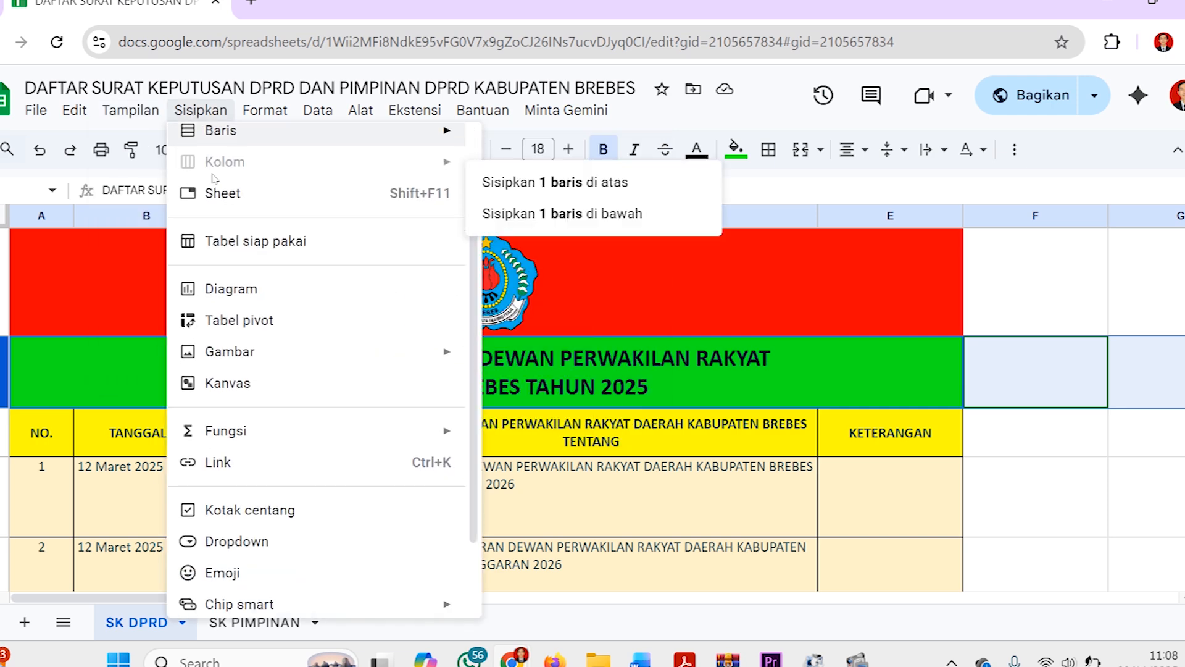
pyautogui.scroll(-2, 239, 270)
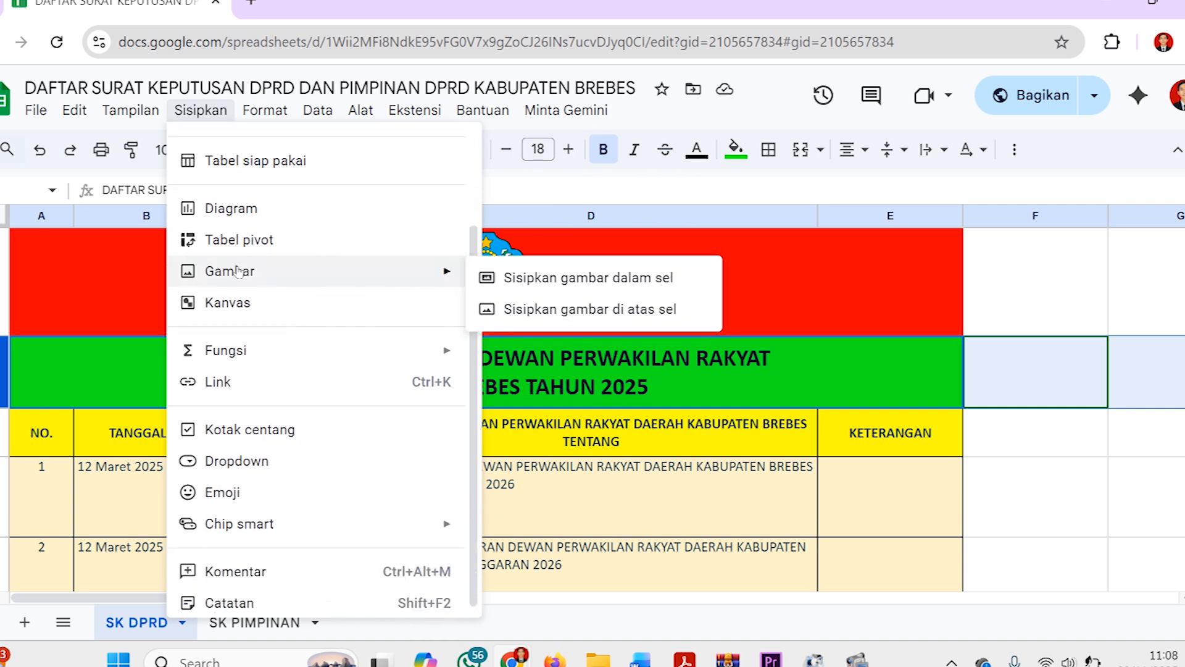
pyautogui.moveTo(214, 281)
pyautogui.scroll(-1, 237, 407)
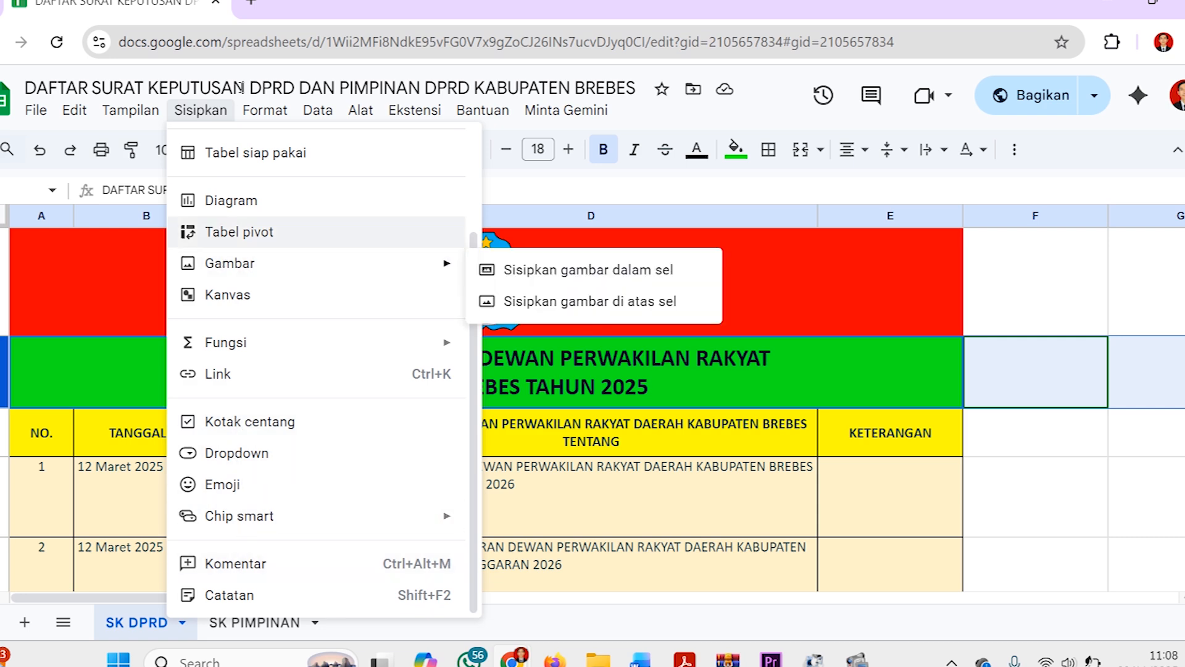
# Review the formatting options for numbers, text, alignment, wrapping, font size and cell merging, plus the tools and extensions offered
pyautogui.moveTo(265, 113)
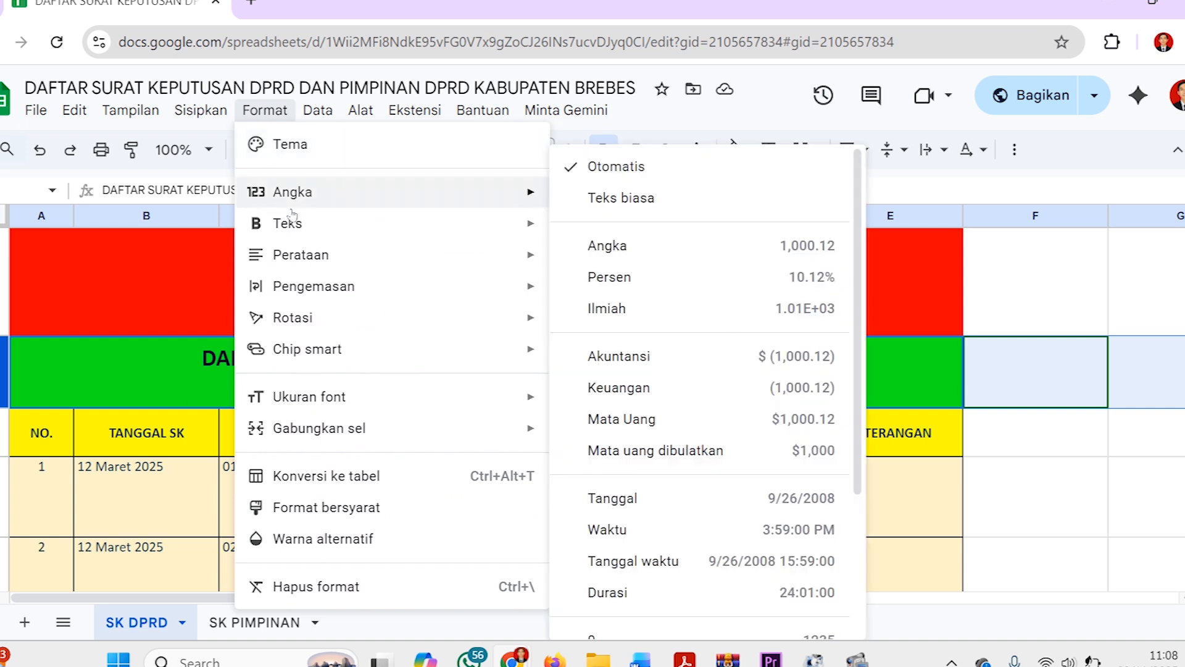
pyautogui.moveTo(318, 205)
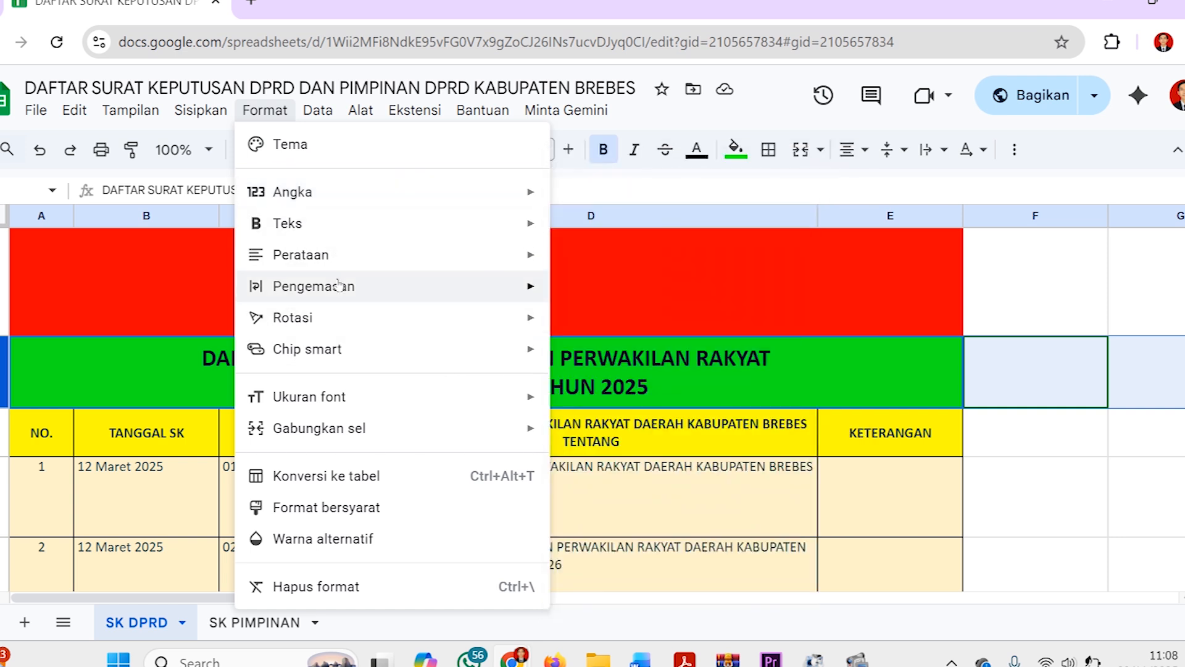
pyautogui.moveTo(332, 270)
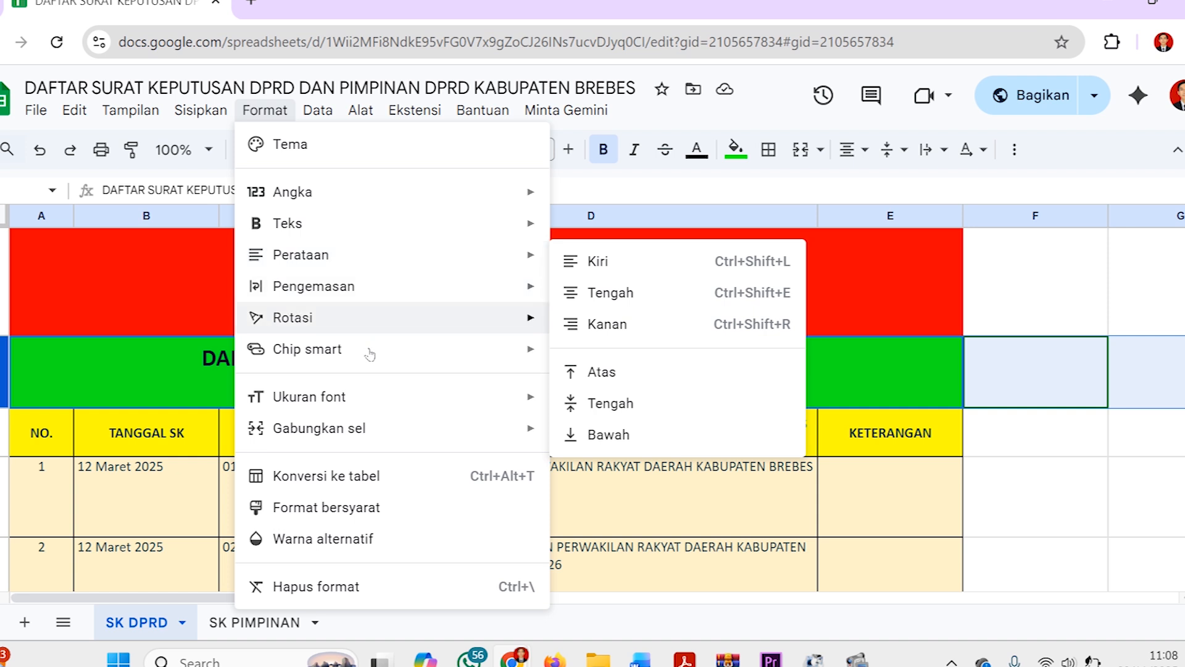
pyautogui.moveTo(345, 296)
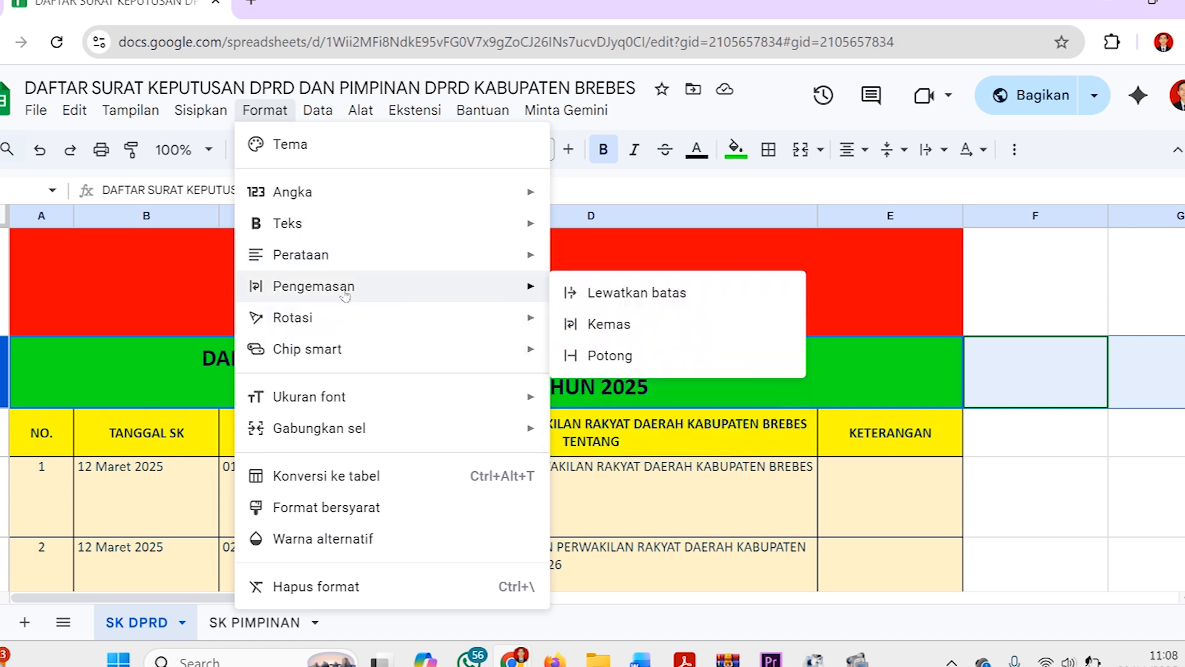
pyautogui.moveTo(349, 411)
pyautogui.moveTo(349, 440)
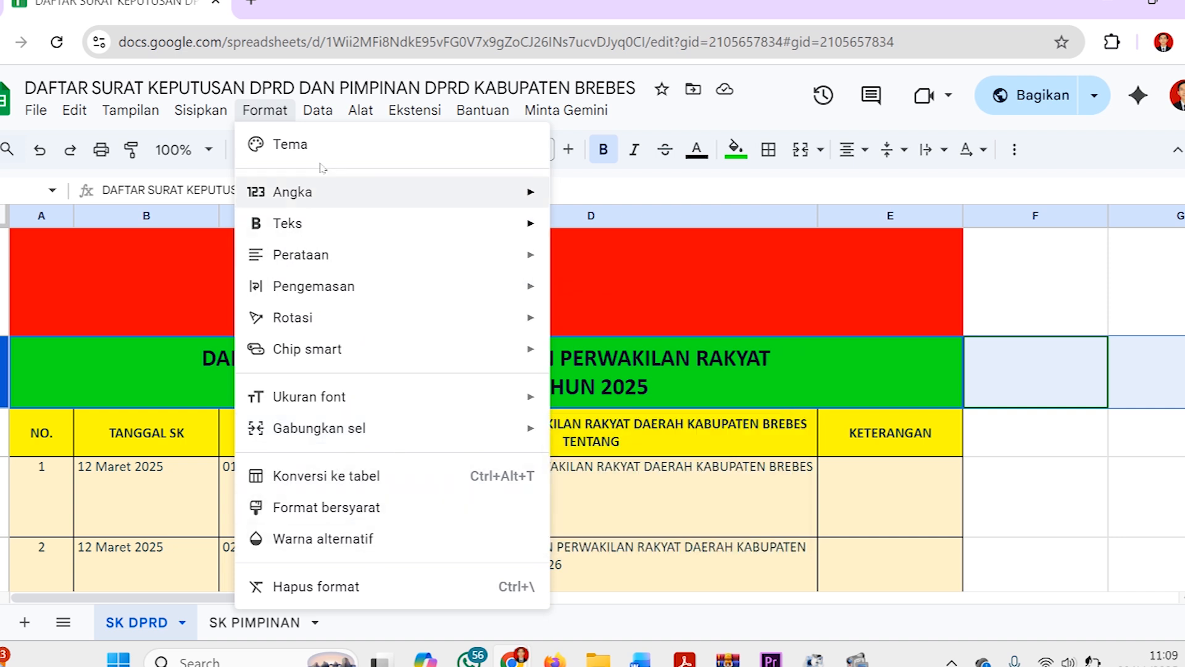
pyautogui.moveTo(332, 103)
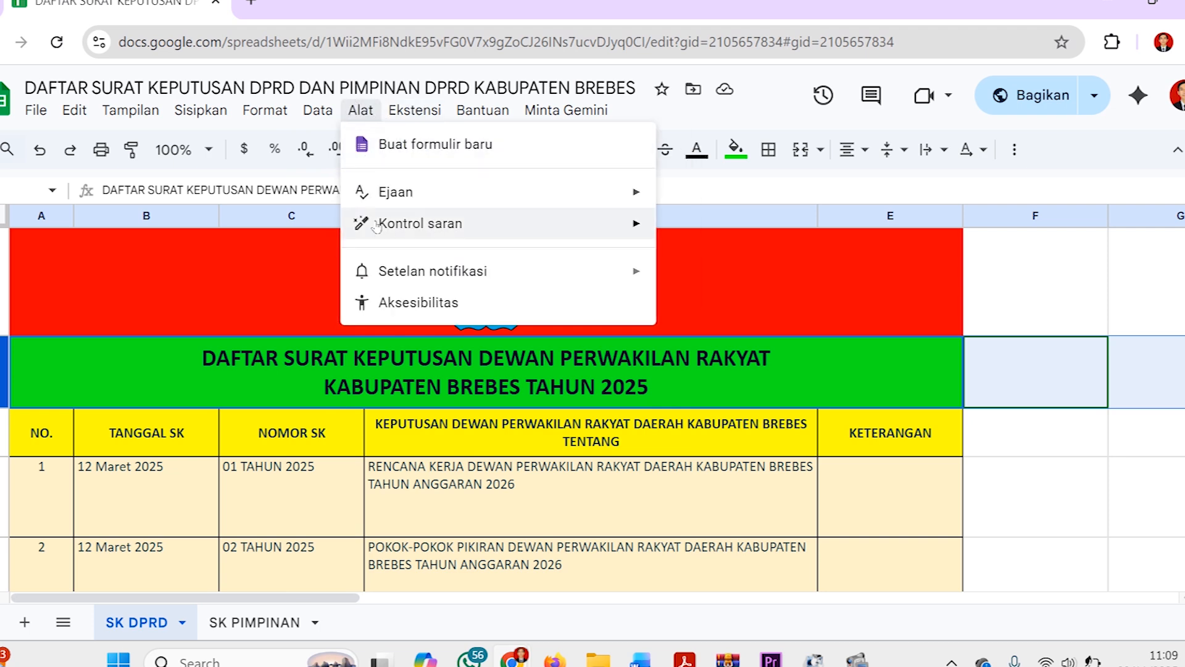
pyautogui.moveTo(394, 127)
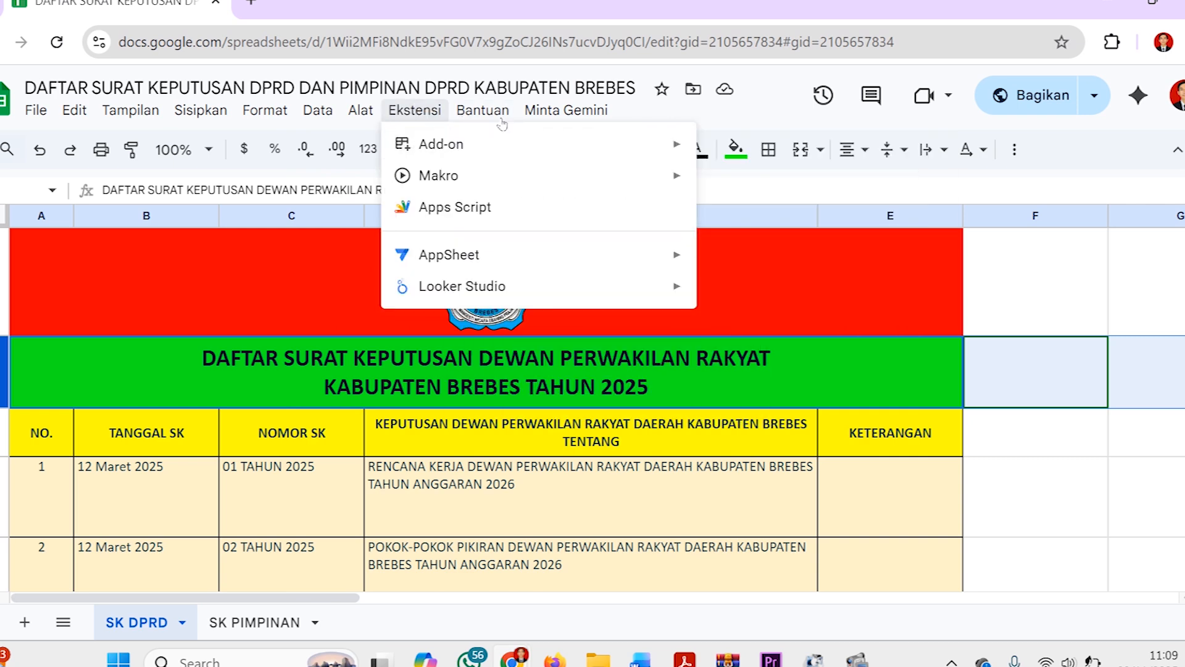
# Finish reviewing the help commands and revisit the spreadsheet's file commands
pyautogui.moveTo(503, 122)
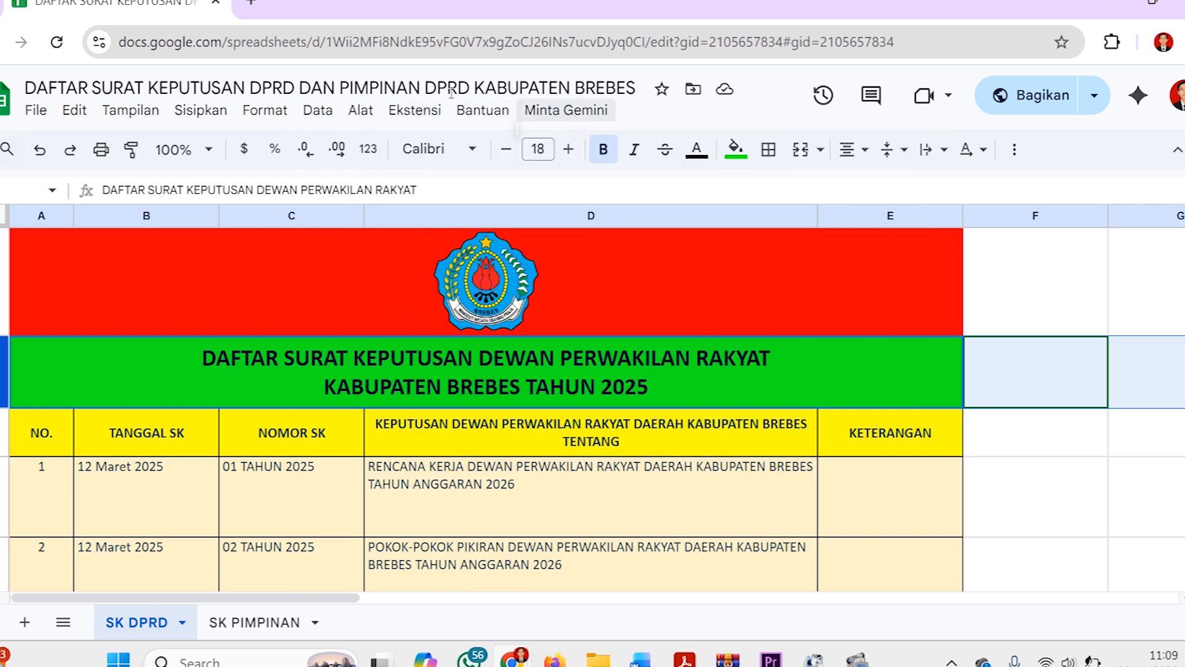
pyautogui.moveTo(29, 117)
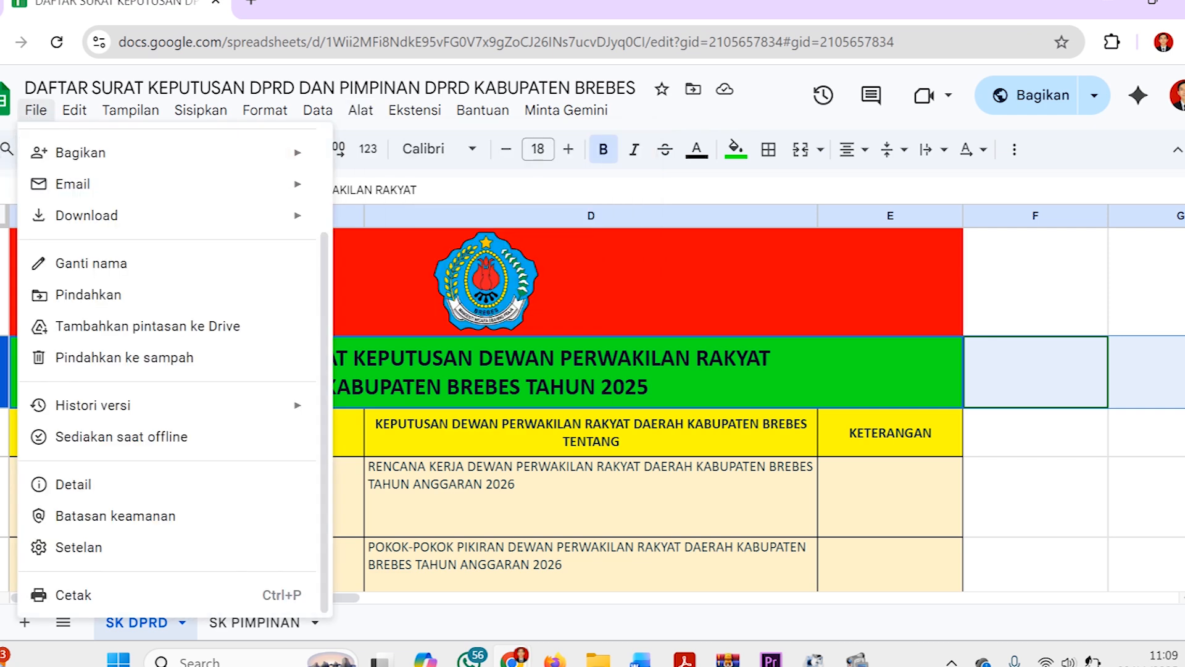
pyautogui.click(5, 249)
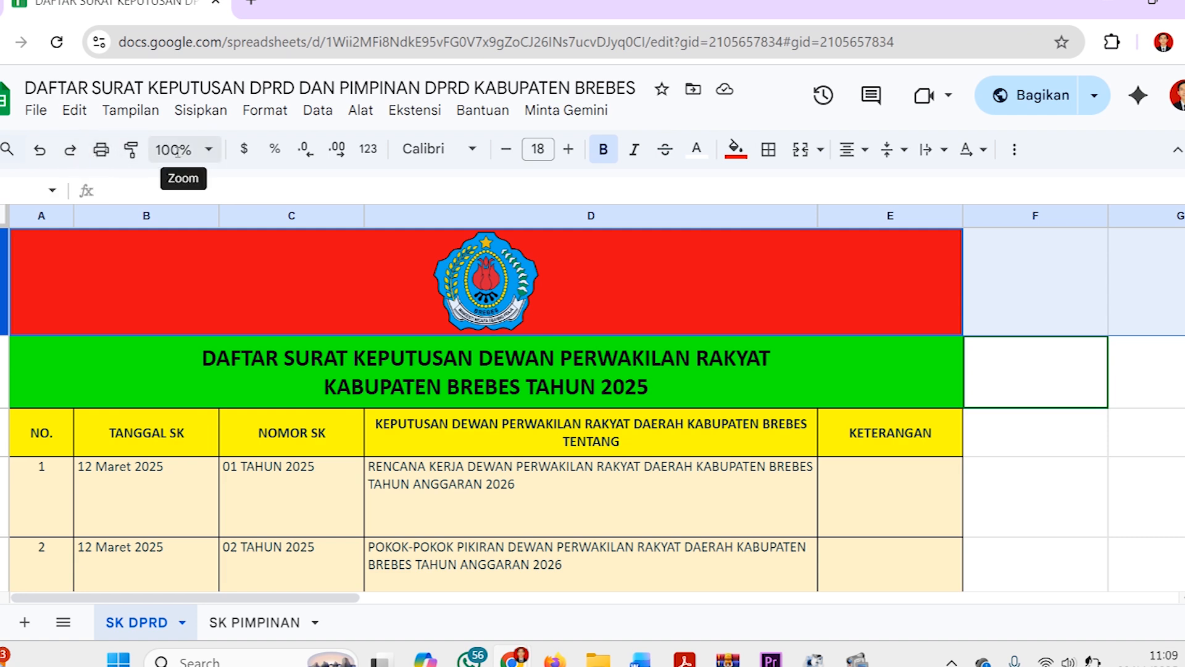
# Try the sheet at 75% zoom and restore it to 100%
pyautogui.click(210, 150)
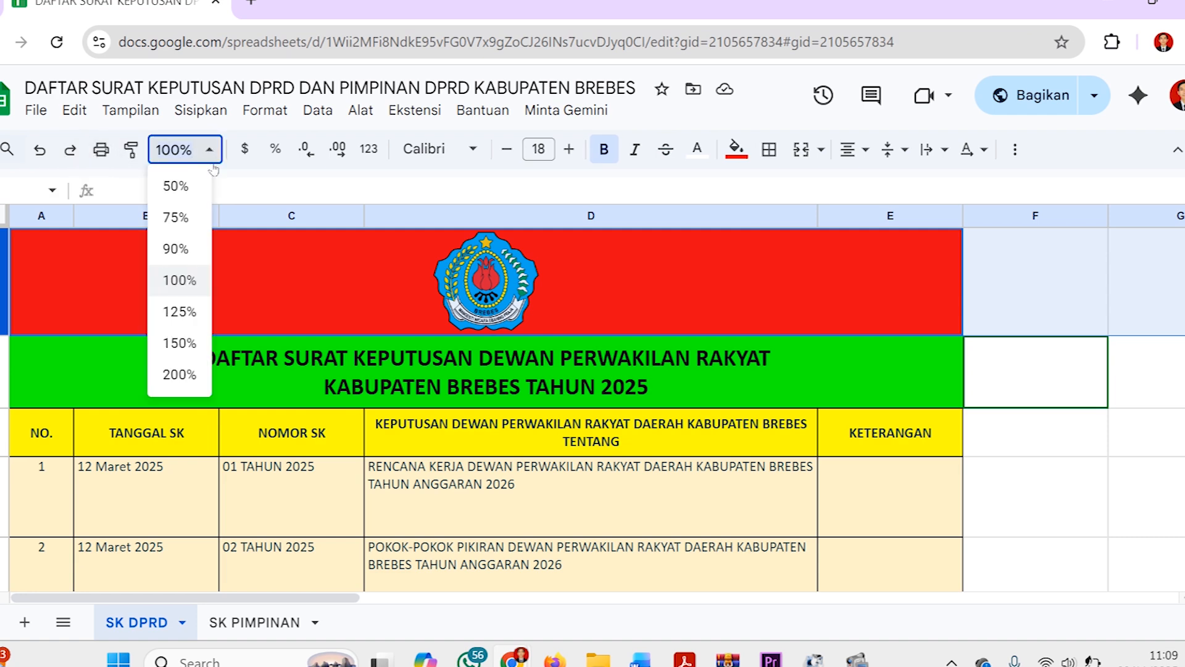
pyautogui.click(188, 211)
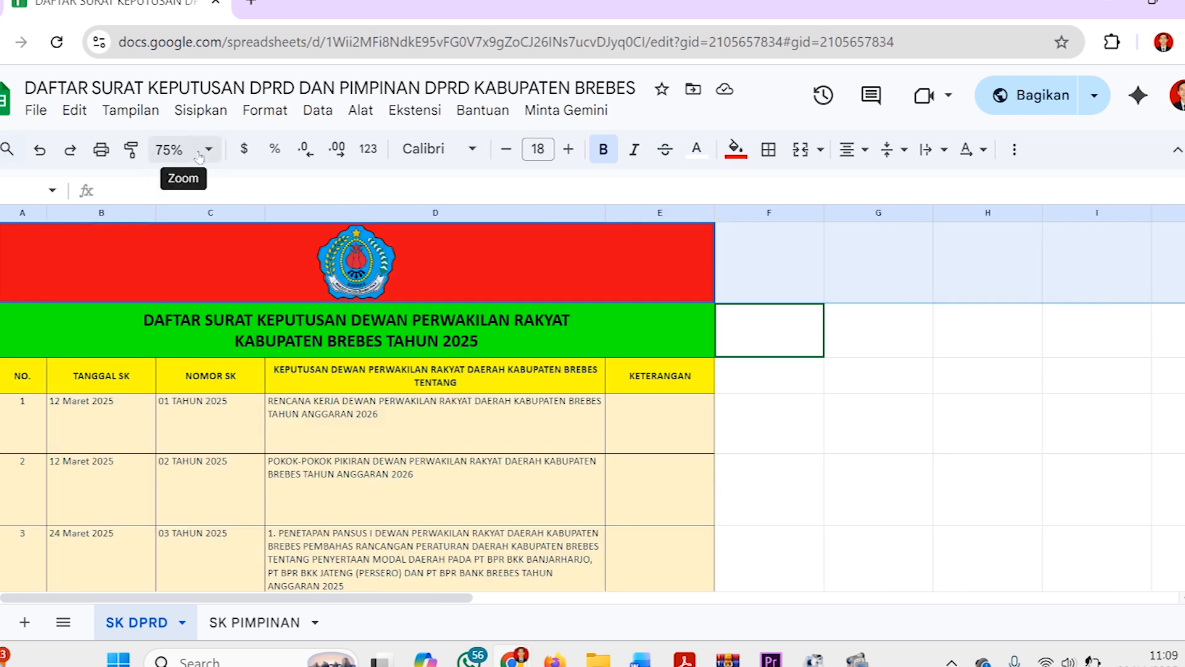
pyautogui.click(197, 156)
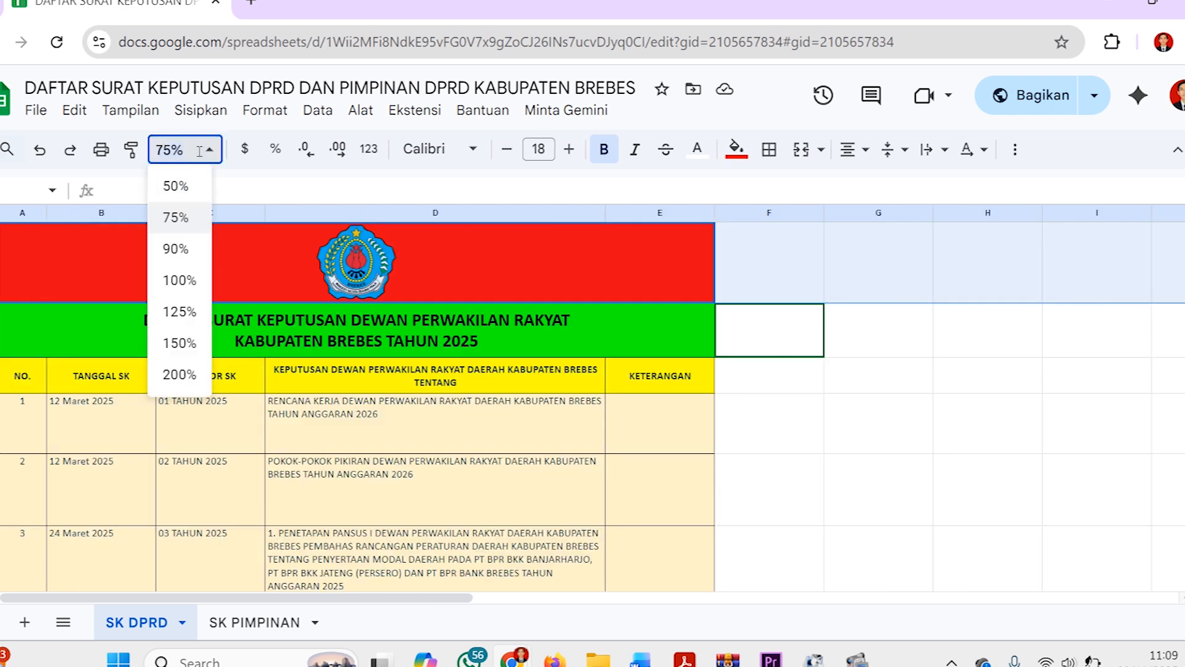
pyautogui.click(176, 280)
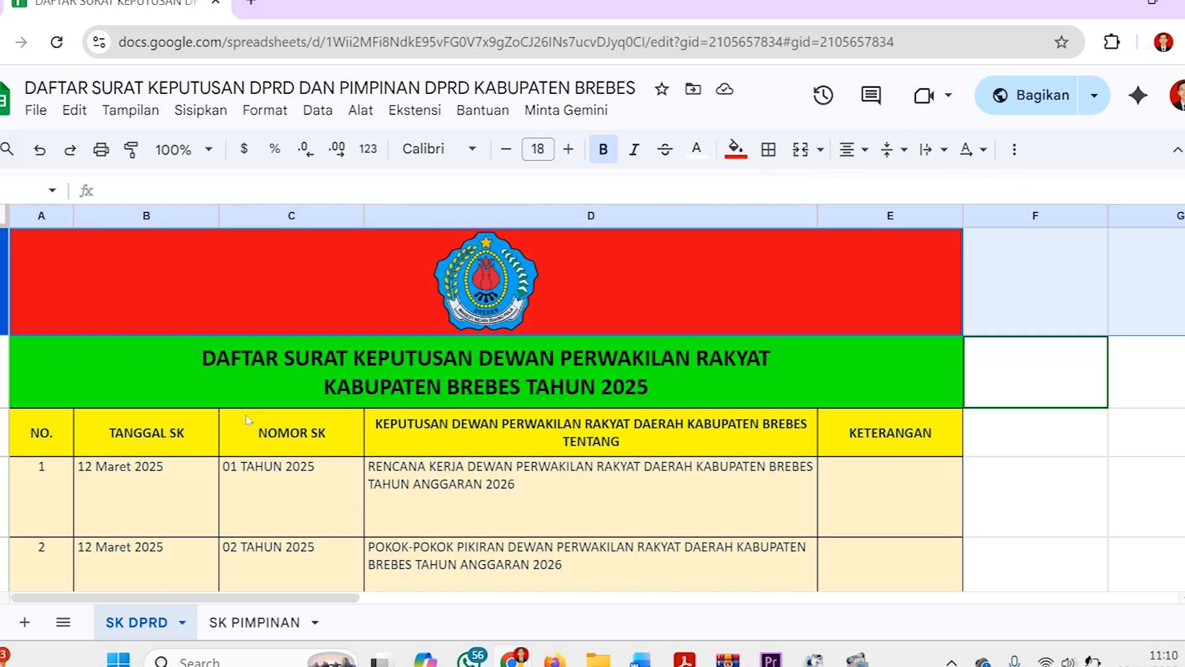
# Select the merged red logo banner in row 1 and examine the available cell merging options
pyautogui.scroll(-1, 246, 420)
pyautogui.scroll(-2, 246, 420)
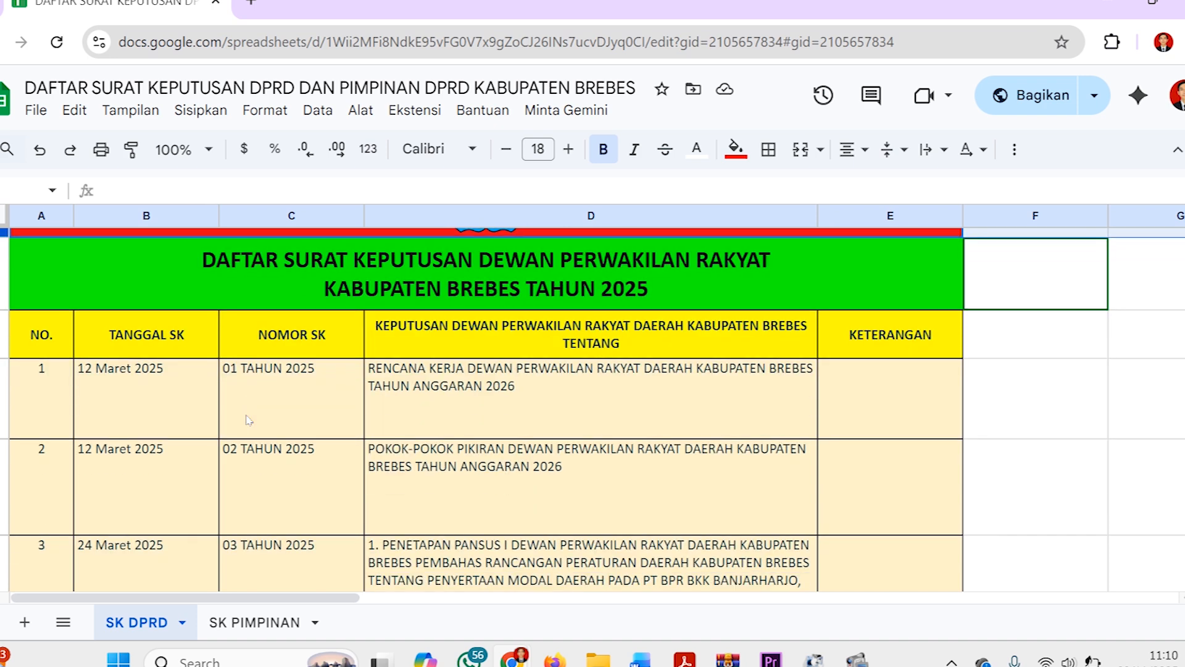
pyautogui.scroll(3, 246, 420)
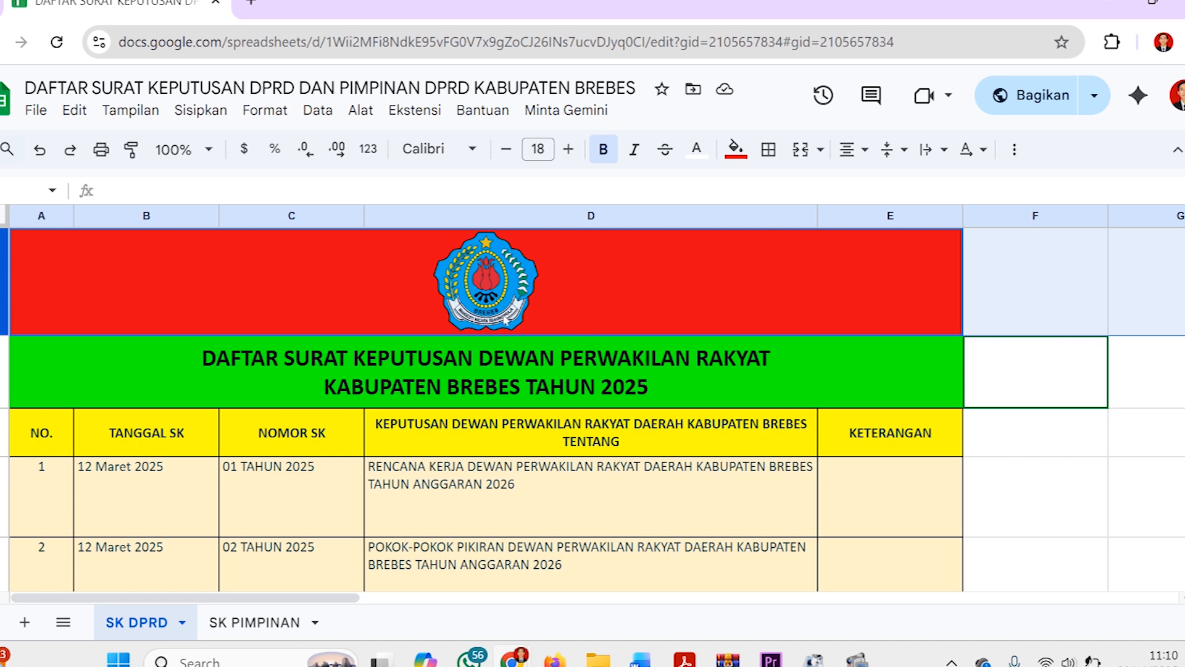
pyautogui.click(327, 298)
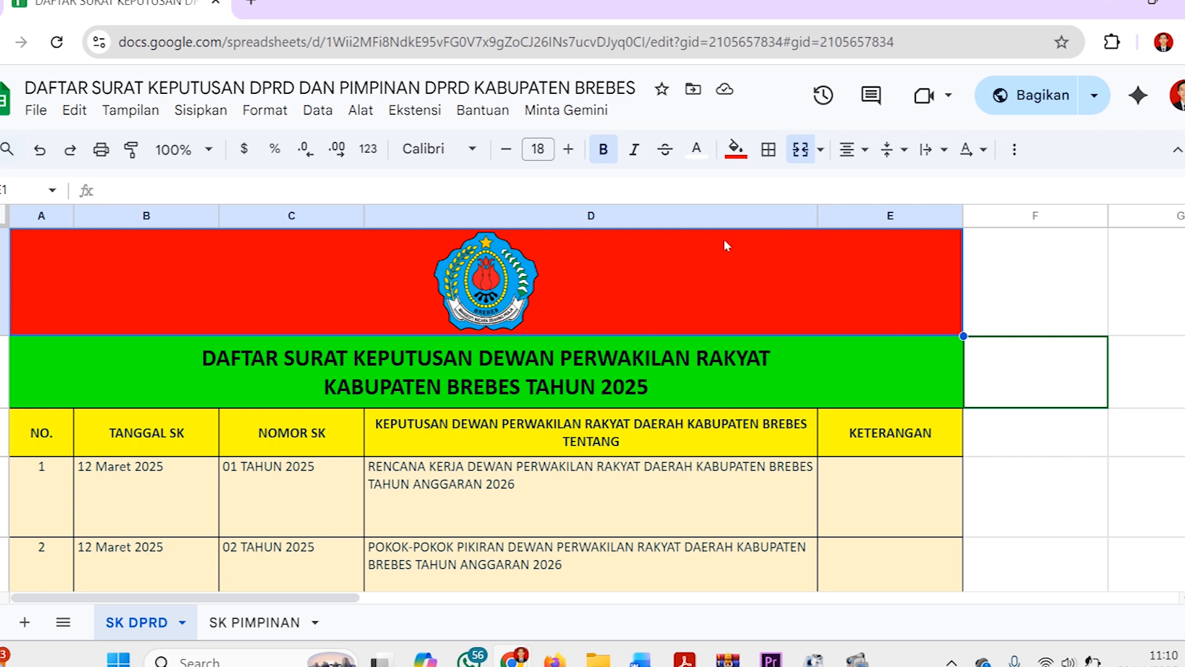
pyautogui.click(824, 147)
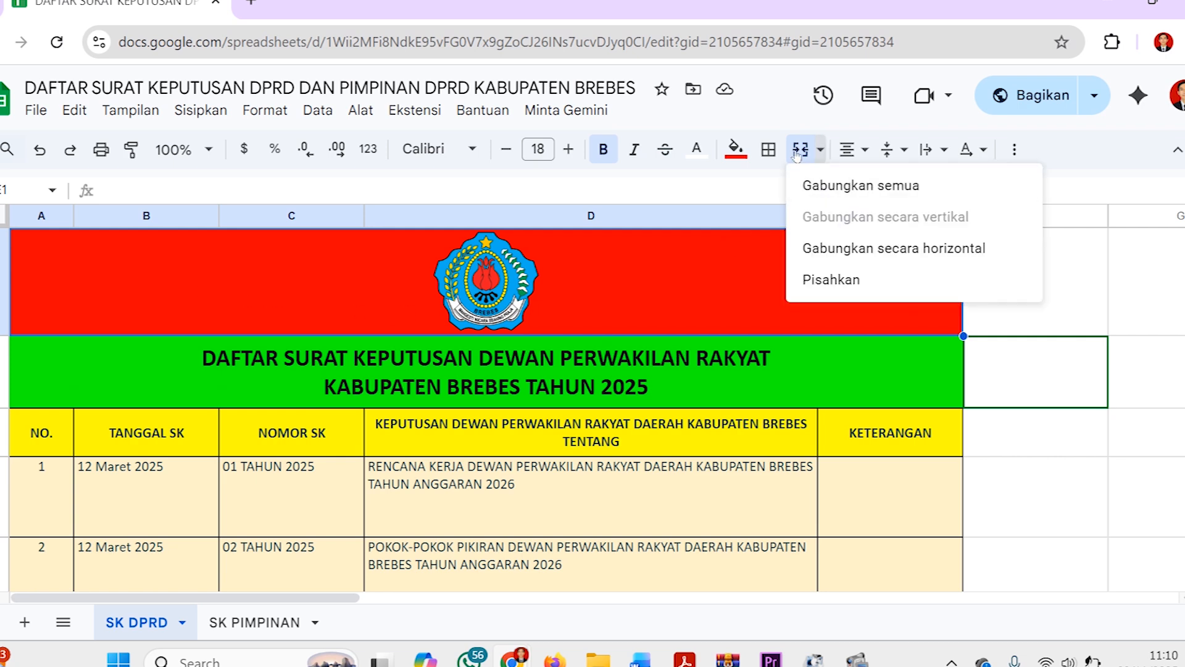
pyautogui.click(610, 261)
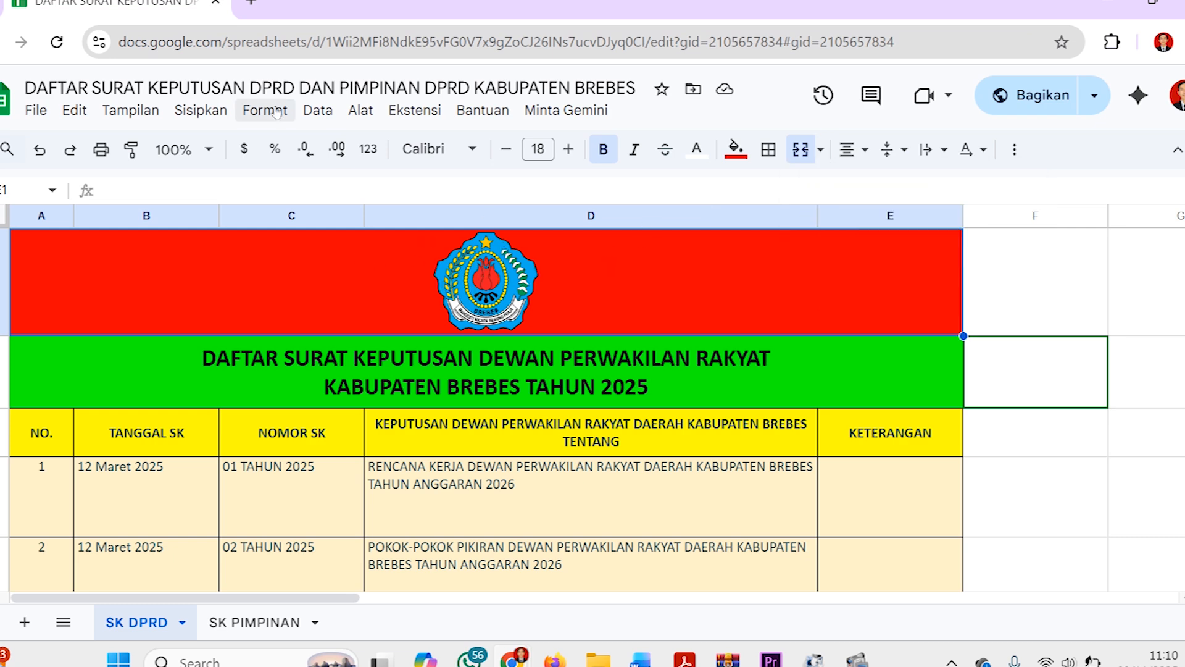
# Examine the insertion options for placing an image such as the logo in the red banner
pyautogui.click(201, 110)
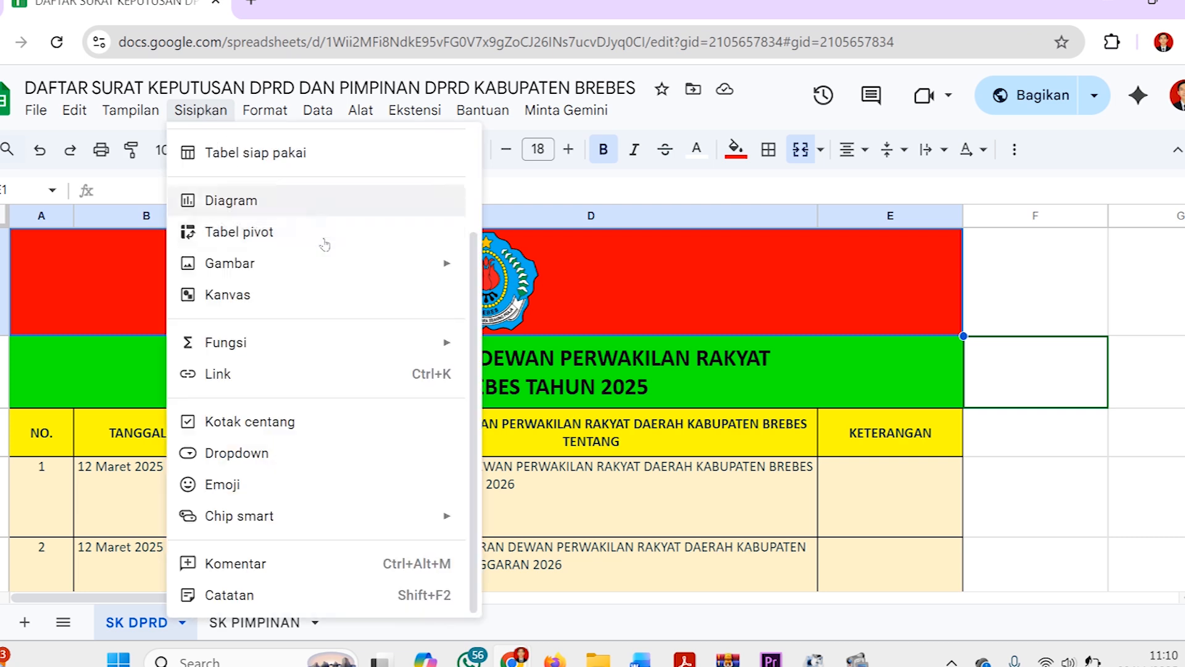
pyautogui.moveTo(327, 256)
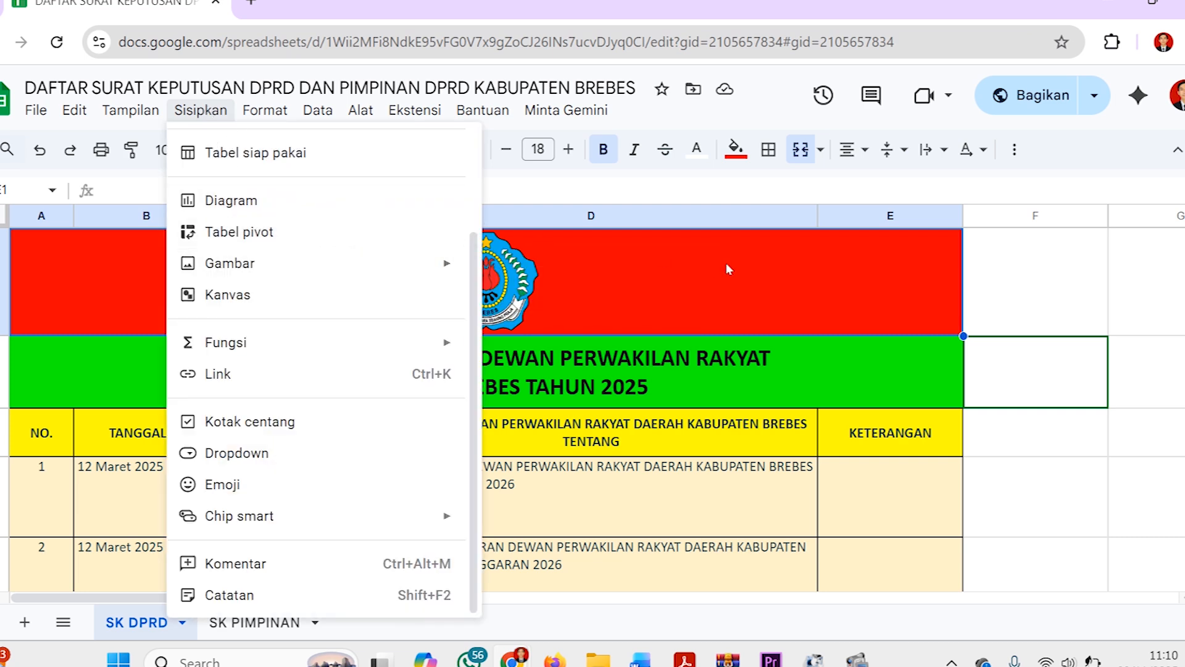
pyautogui.click(728, 268)
# Select the merged green title cell in row 2 and examine the title banner's layout
pyautogui.scroll(-1, 517, 264)
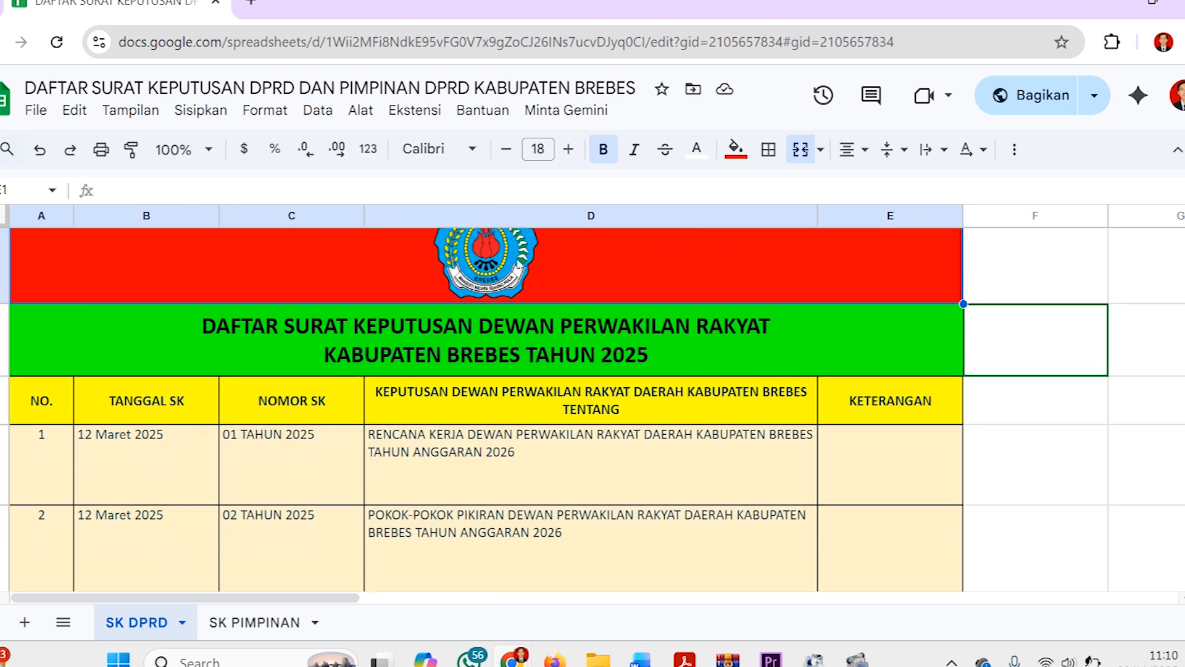
pyautogui.scroll(-2, 390, 280)
pyautogui.click(241, 286)
pyautogui.click(221, 234)
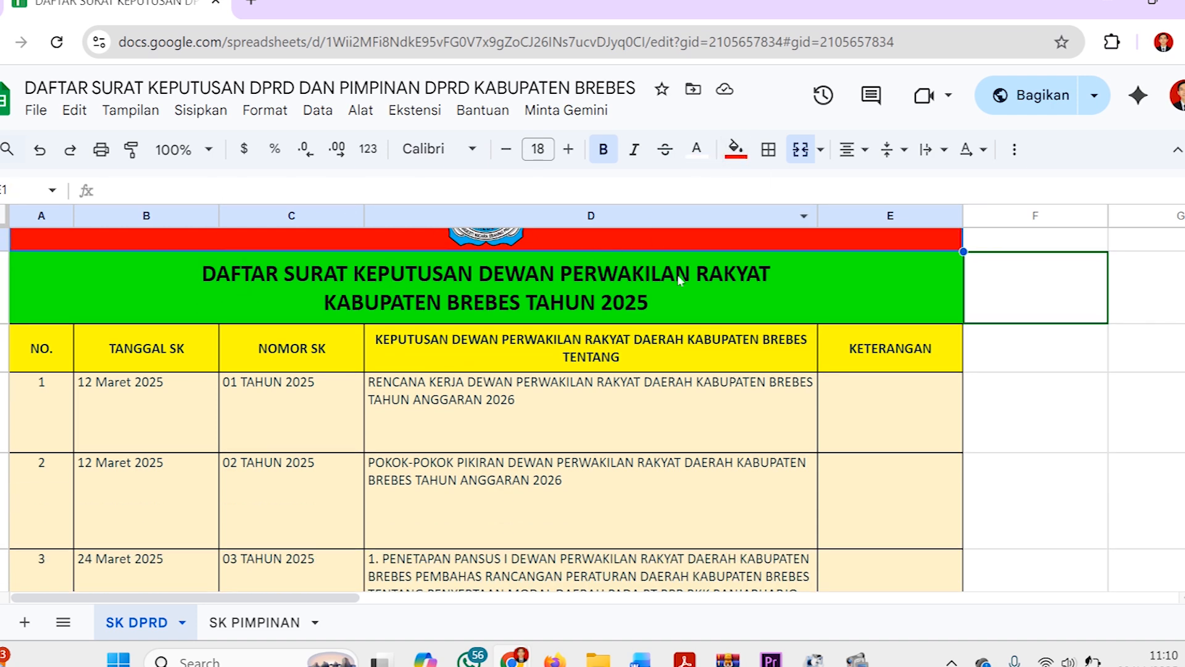
pyautogui.click(814, 288)
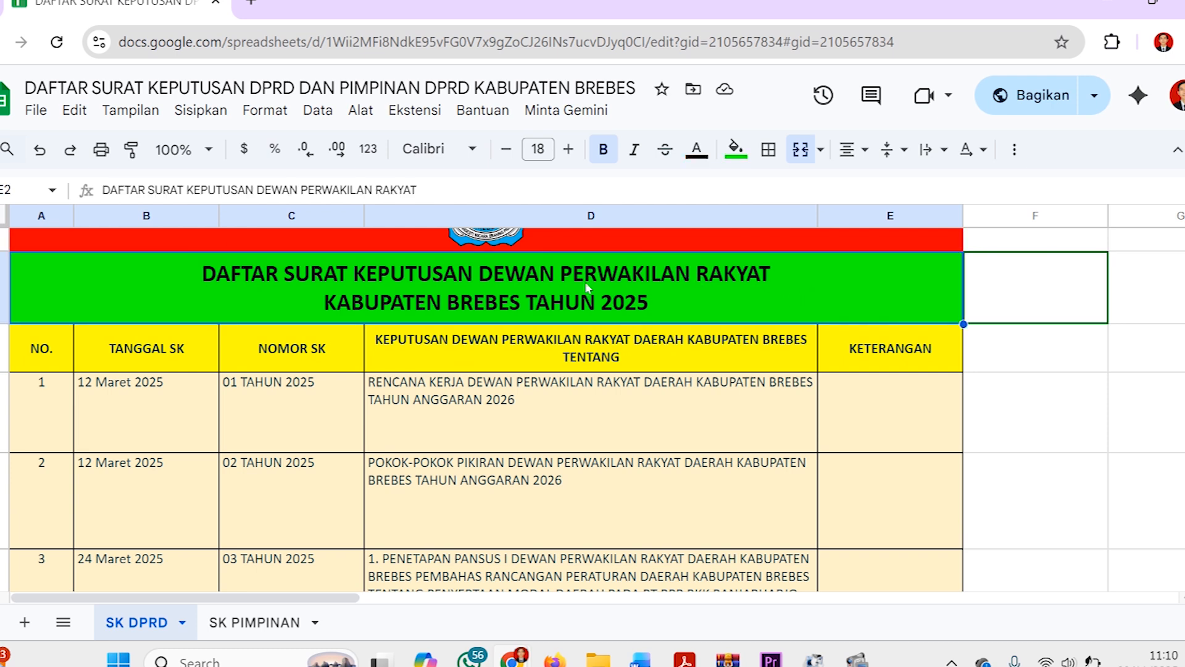
pyautogui.scroll(1, 537, 286)
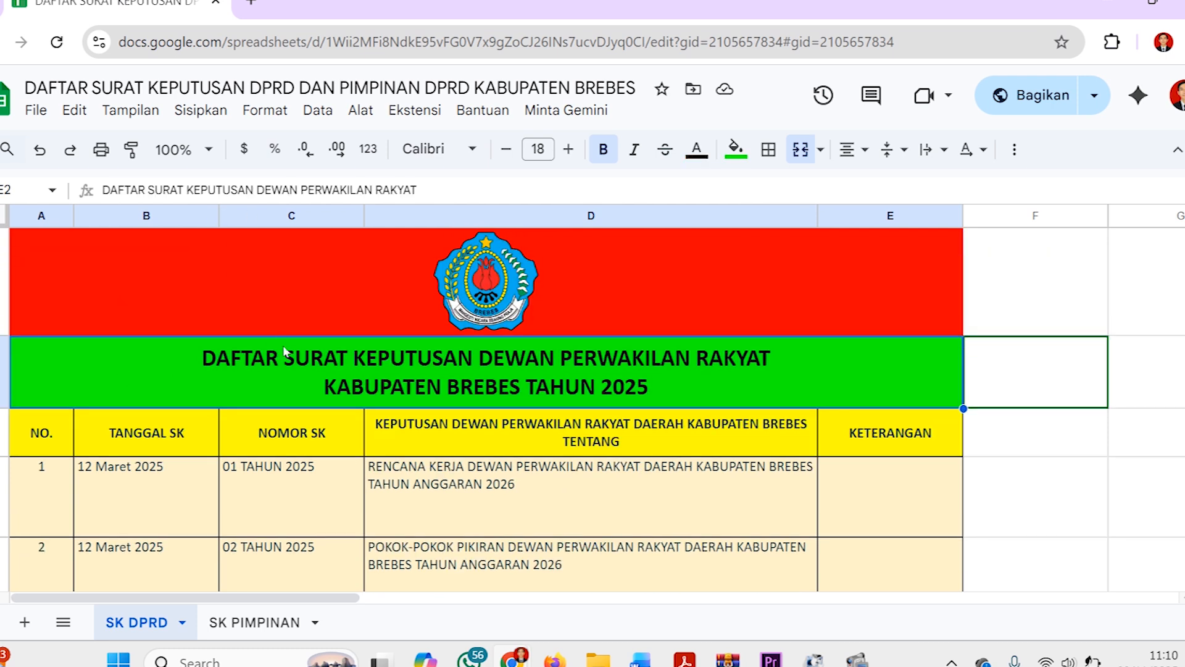
pyautogui.scroll(-2, 283, 350)
pyautogui.scroll(2, 284, 351)
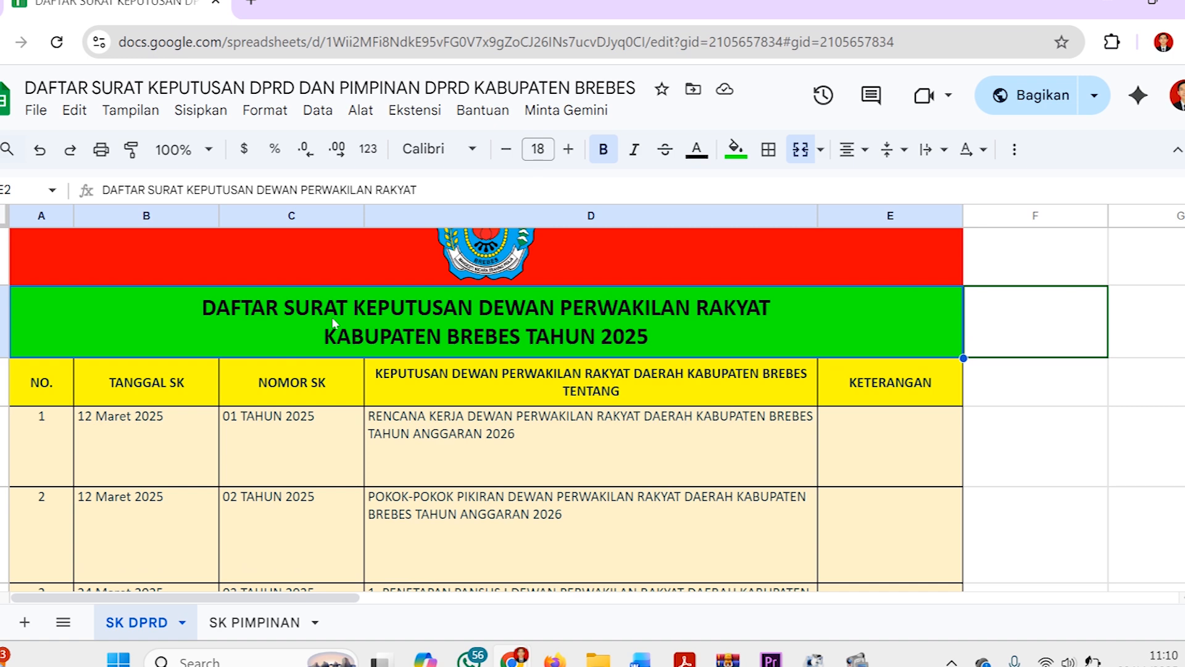
pyautogui.scroll(2, 332, 322)
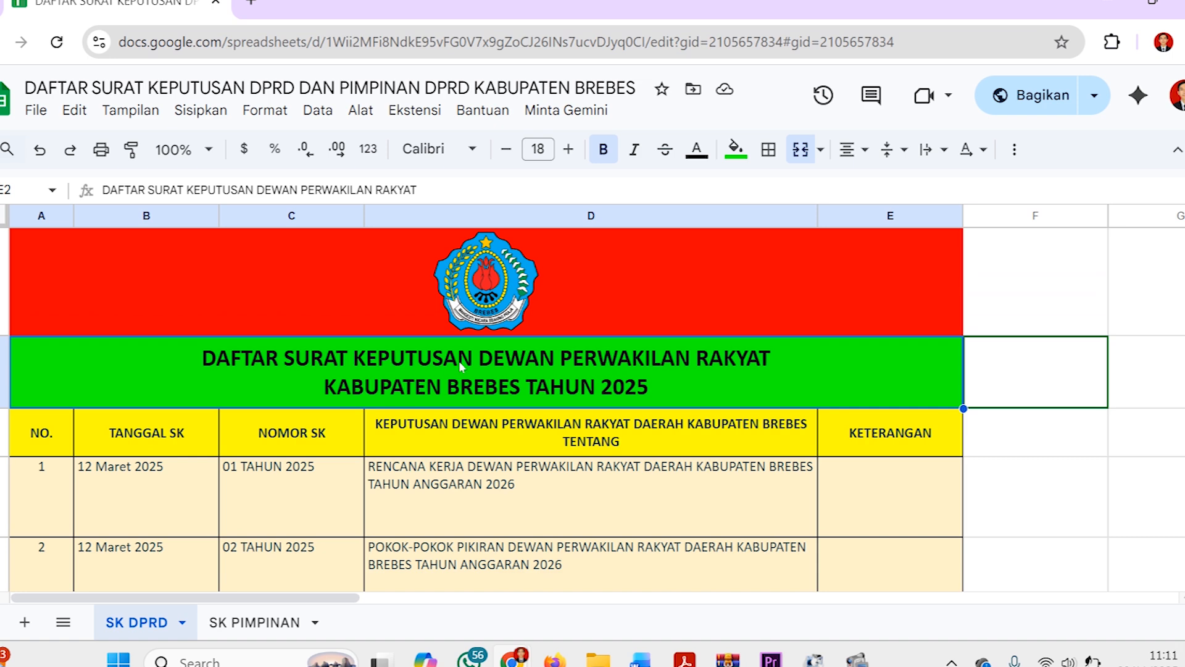
# Try top vertical alignment on the green title and restore it to middle alignment
pyautogui.click(853, 149)
pyautogui.click(887, 152)
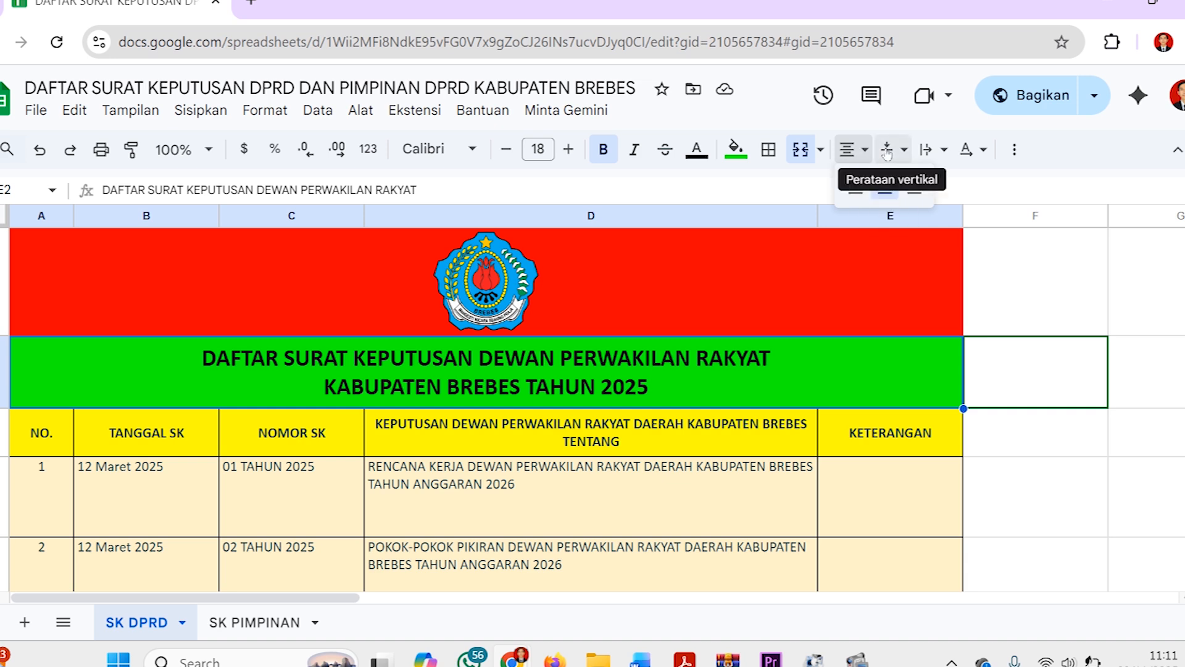
pyautogui.click(887, 151)
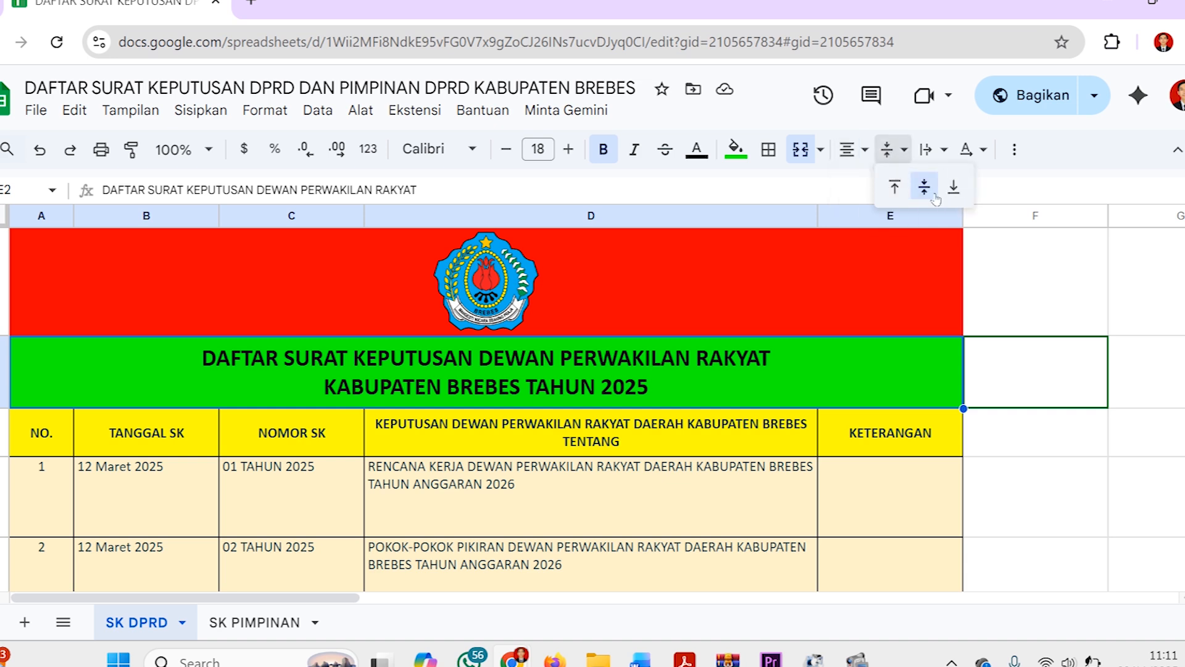
pyautogui.click(896, 183)
pyautogui.click(887, 149)
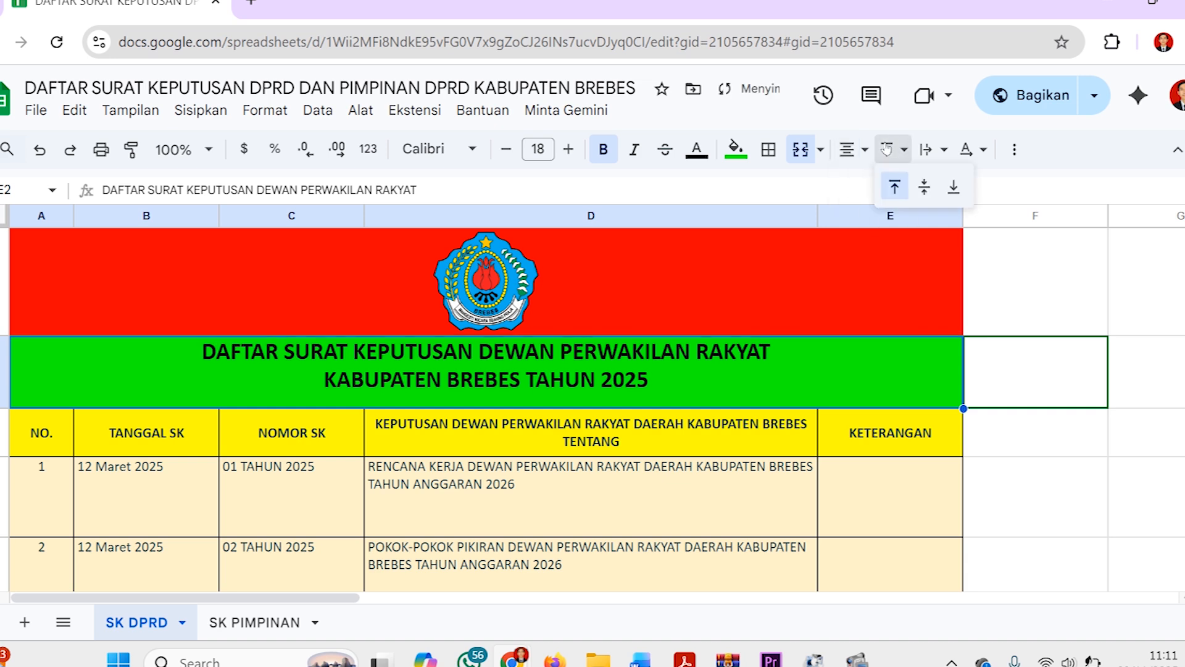
pyautogui.click(925, 188)
# Select the NO. heading and examine the yellow header row's columns, from the number to KETERANGAN
pyautogui.scroll(-1, 541, 377)
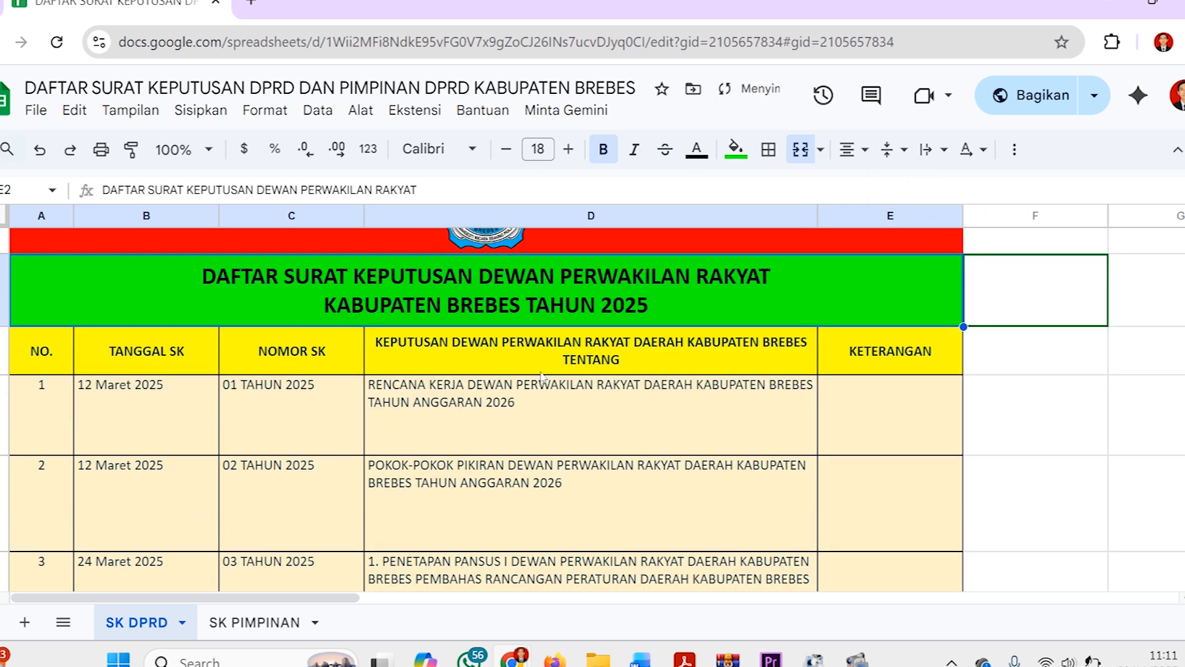
pyautogui.click(44, 356)
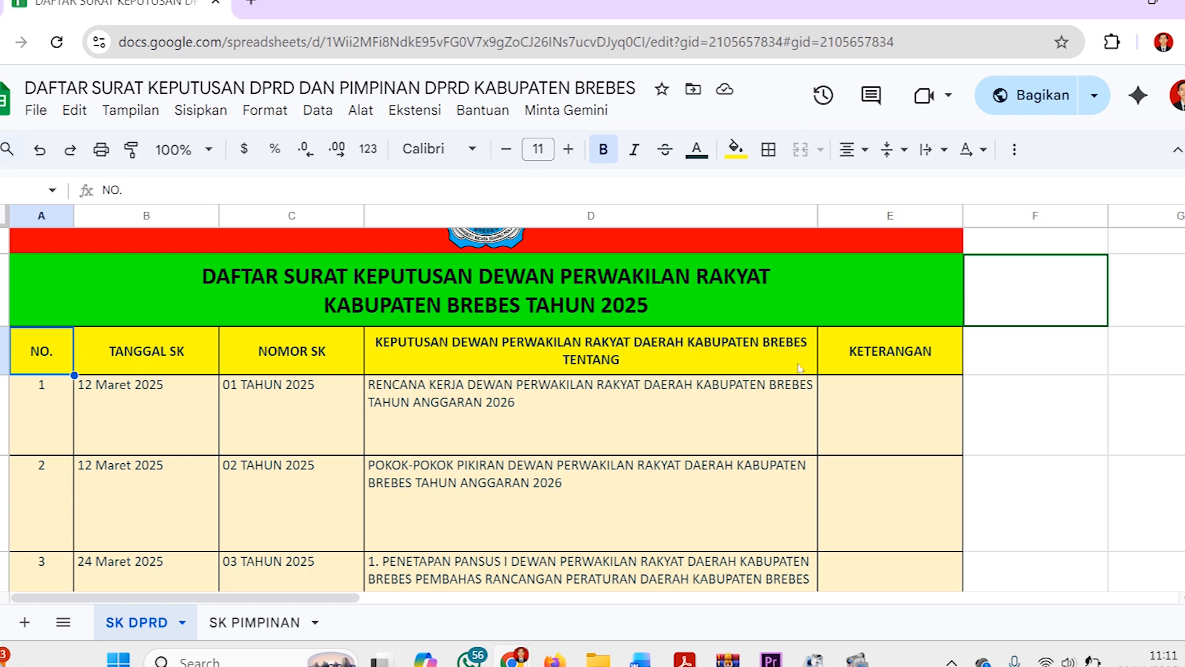
pyautogui.scroll(-3, 629, 361)
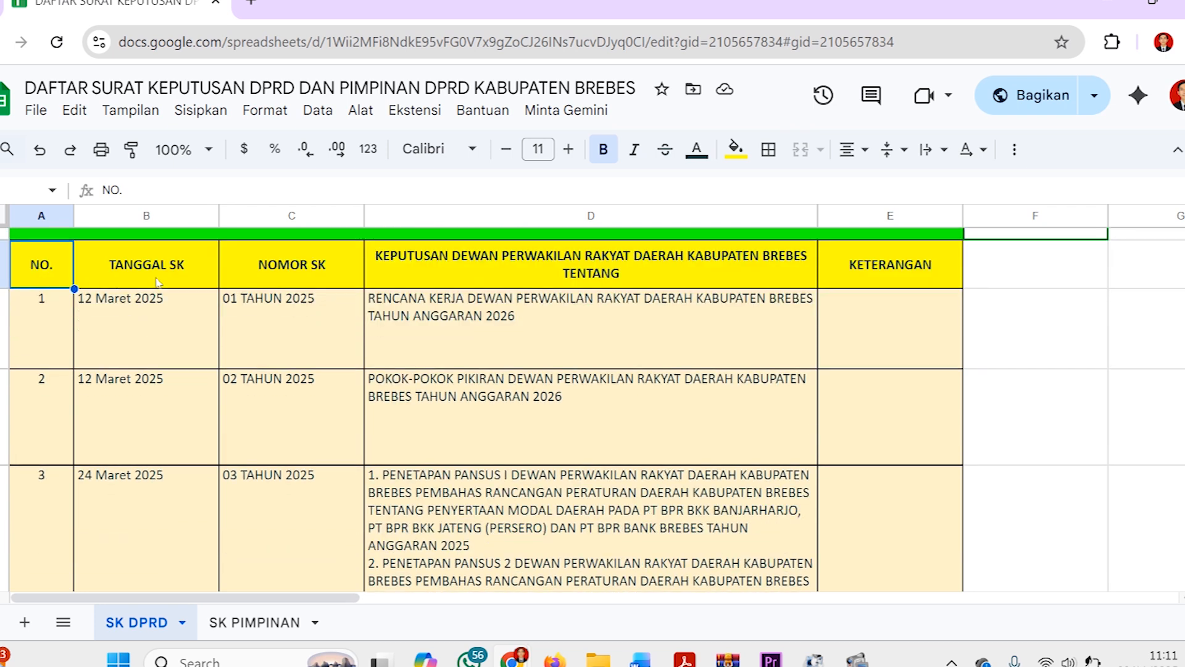
pyautogui.scroll(1, 176, 275)
pyautogui.scroll(1, 349, 275)
pyautogui.scroll(2, 465, 313)
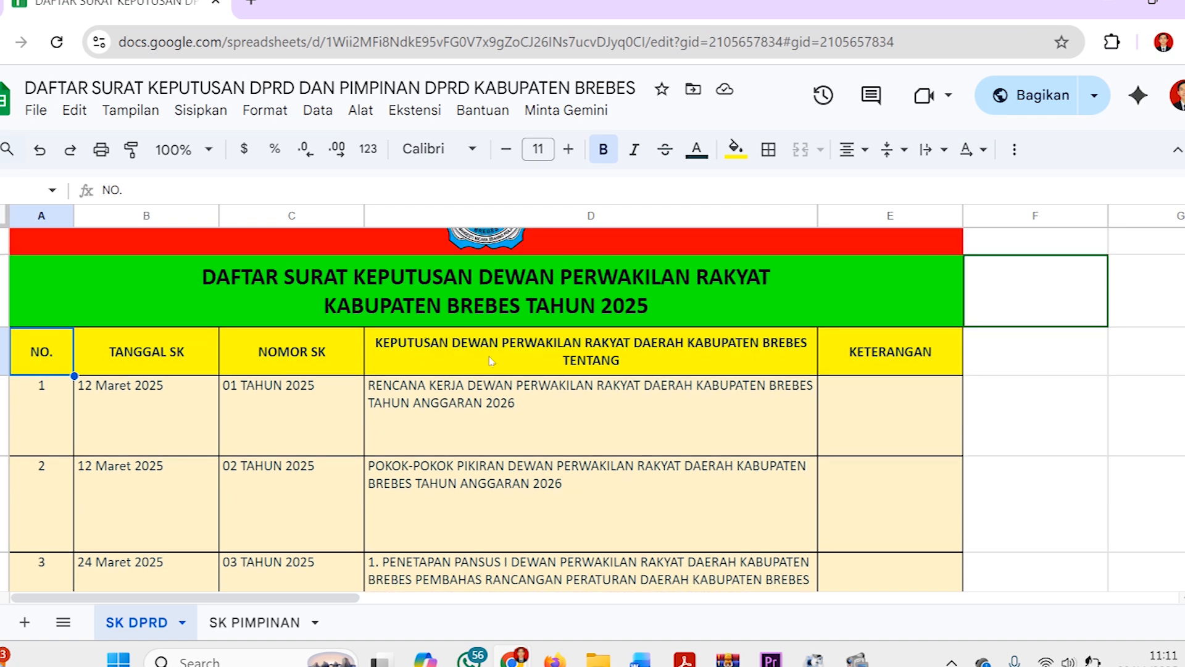
pyautogui.scroll(-2, 566, 357)
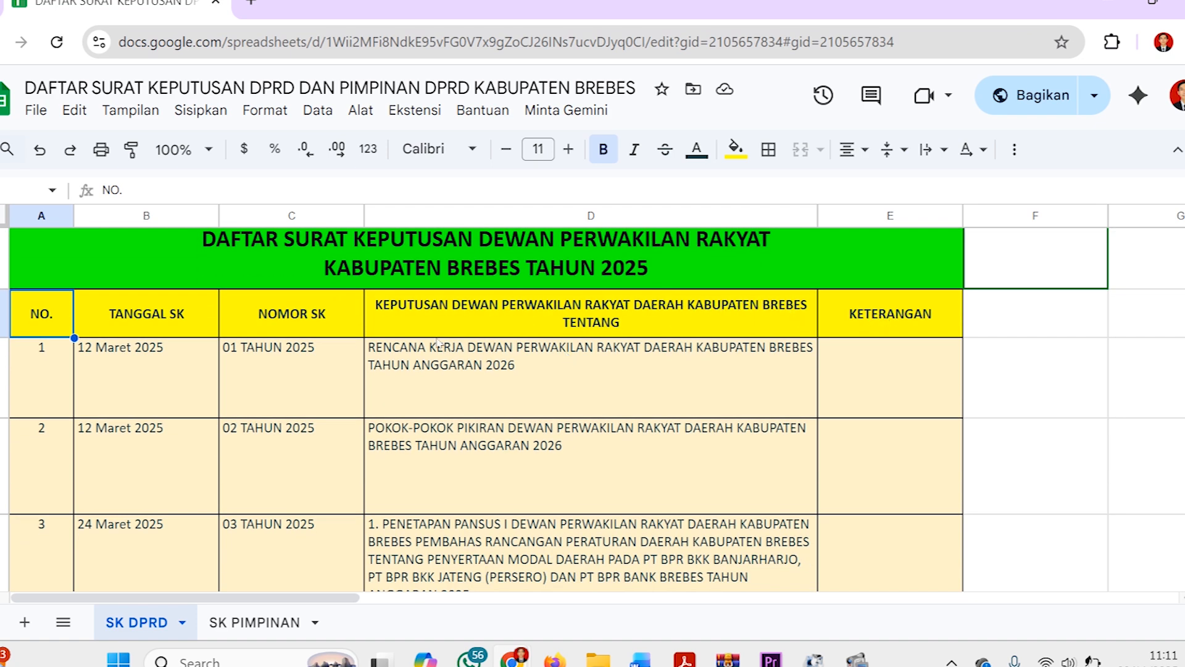
# Examine the row-numbering formulas in column A for the first two decrees and open the formula in A4 in the cell
pyautogui.click(38, 364)
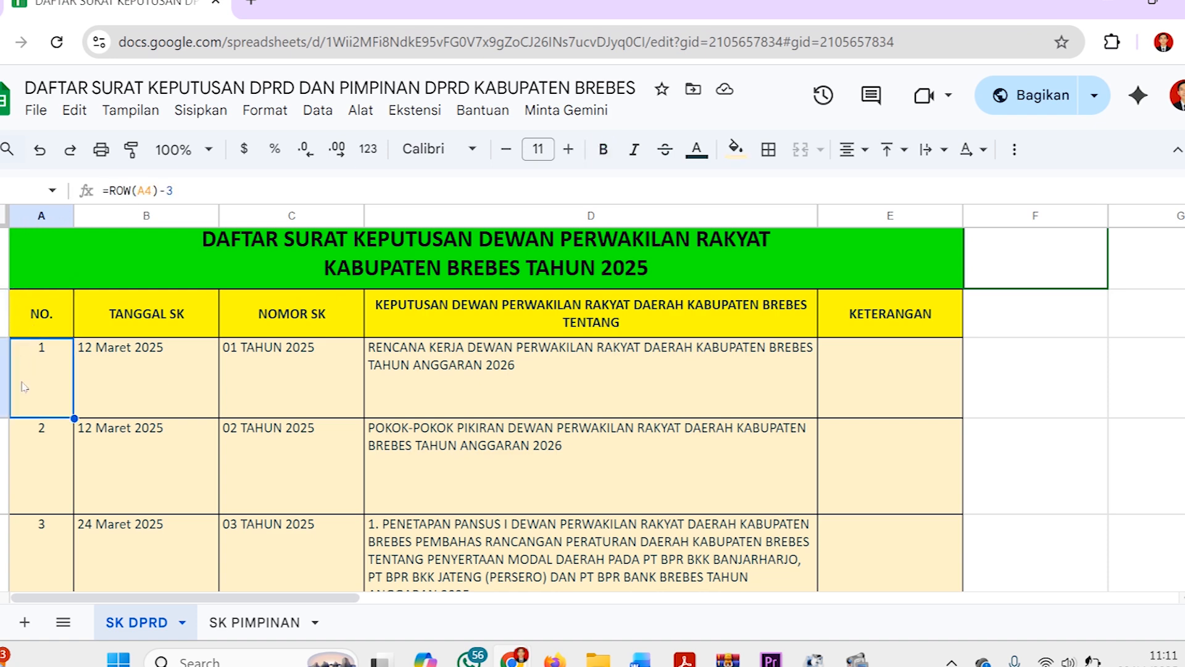
pyautogui.scroll(-5, 22, 383)
pyautogui.scroll(3, 23, 385)
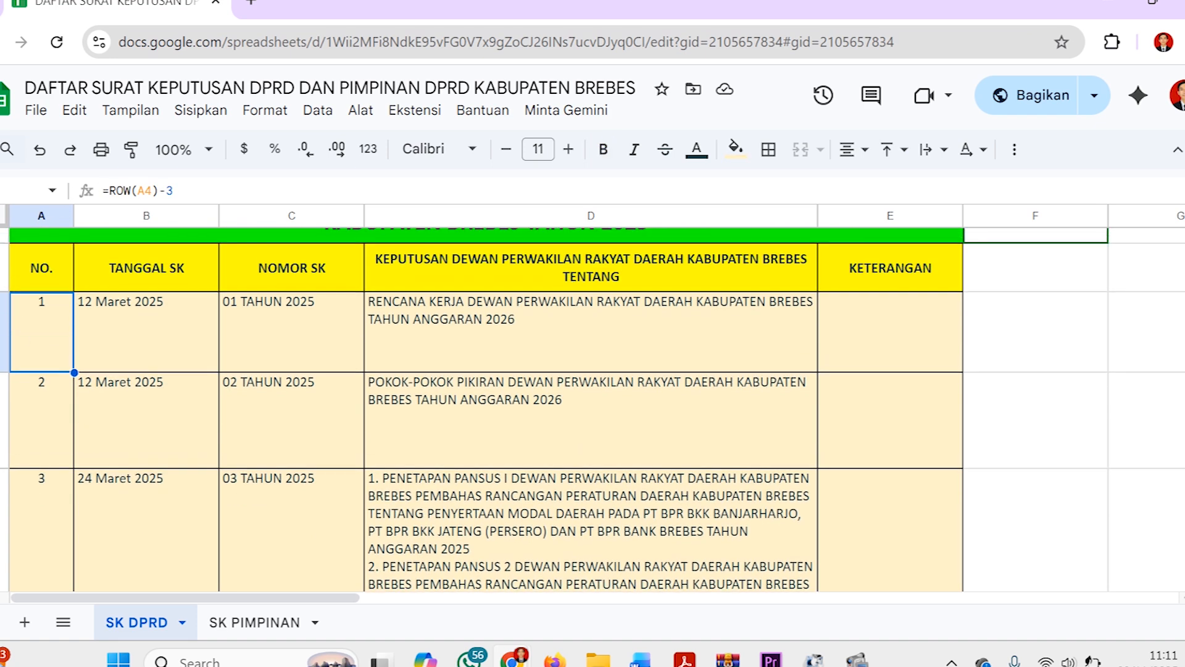
pyautogui.click(3, 414)
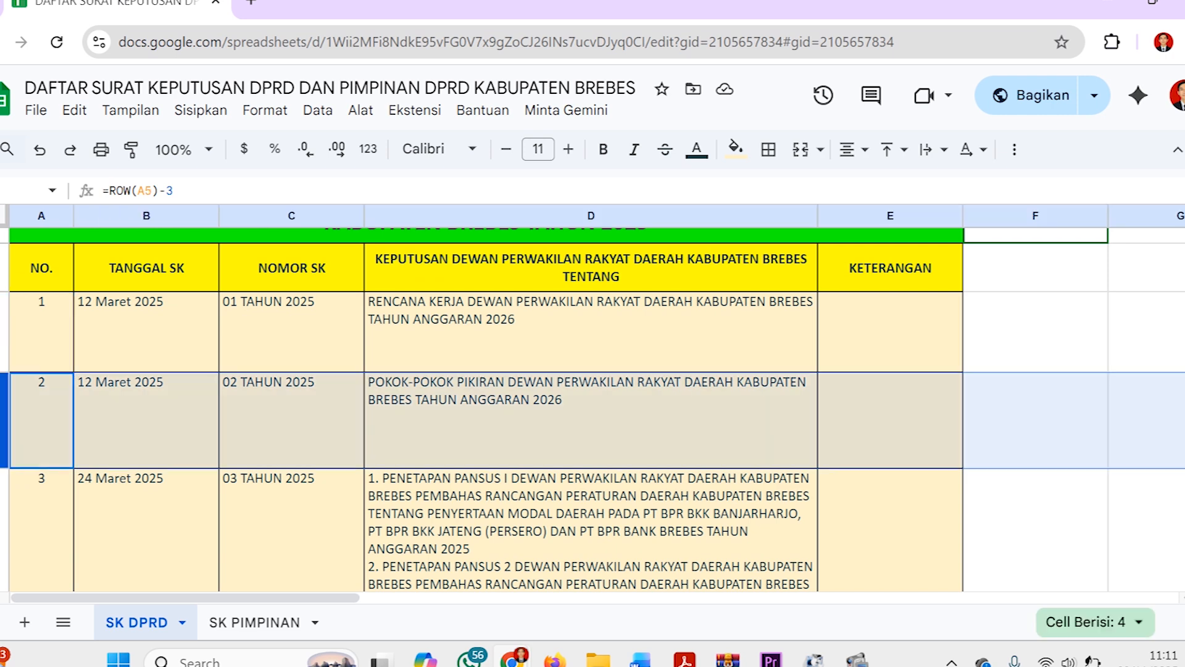
pyautogui.scroll(3, 592, 407)
pyautogui.scroll(-4, 593, 407)
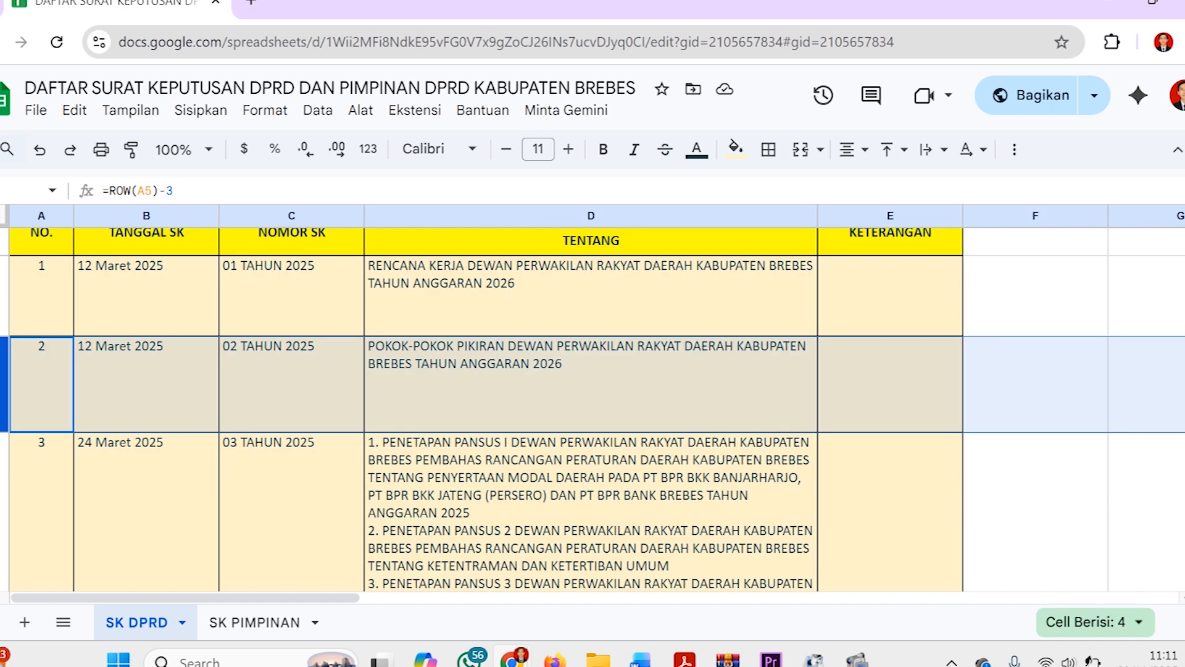
pyautogui.scroll(2, 592, 407)
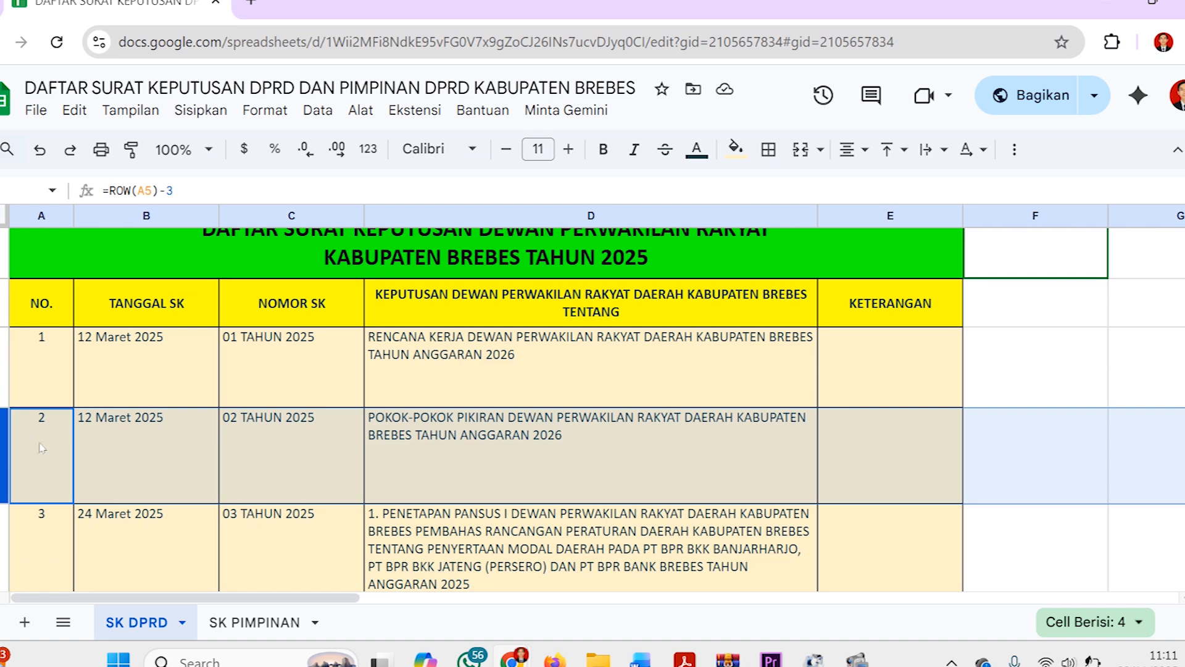
pyautogui.scroll(1, 40, 363)
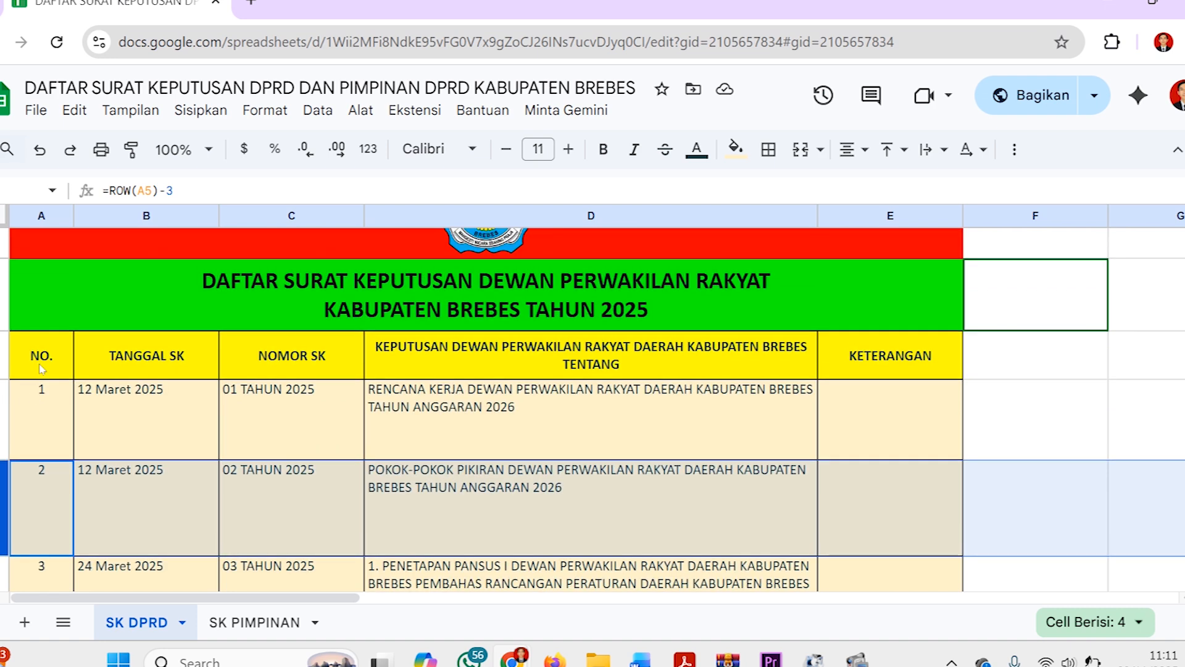
pyautogui.click(71, 443)
pyautogui.scroll(1, 62, 437)
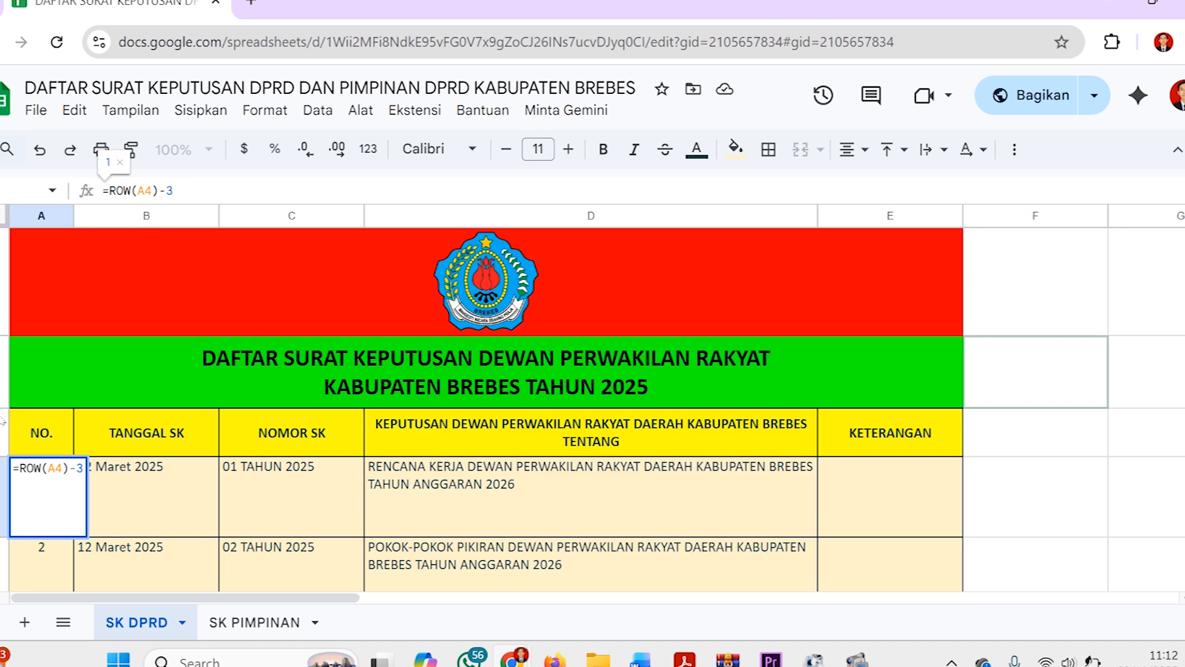
# Leave the numbering formula and select the first decree's date in B4 to examine the TANGGAL SK column
pyautogui.click(86, 493)
pyautogui.scroll(-2, 37, 476)
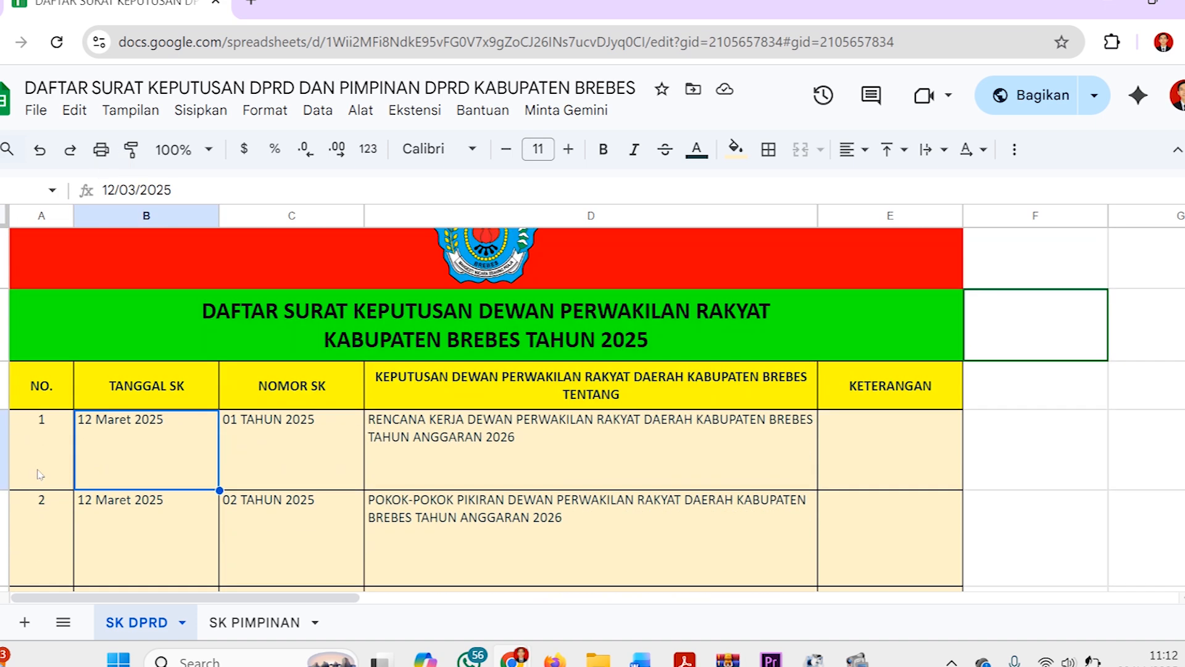
pyautogui.scroll(-1, 39, 474)
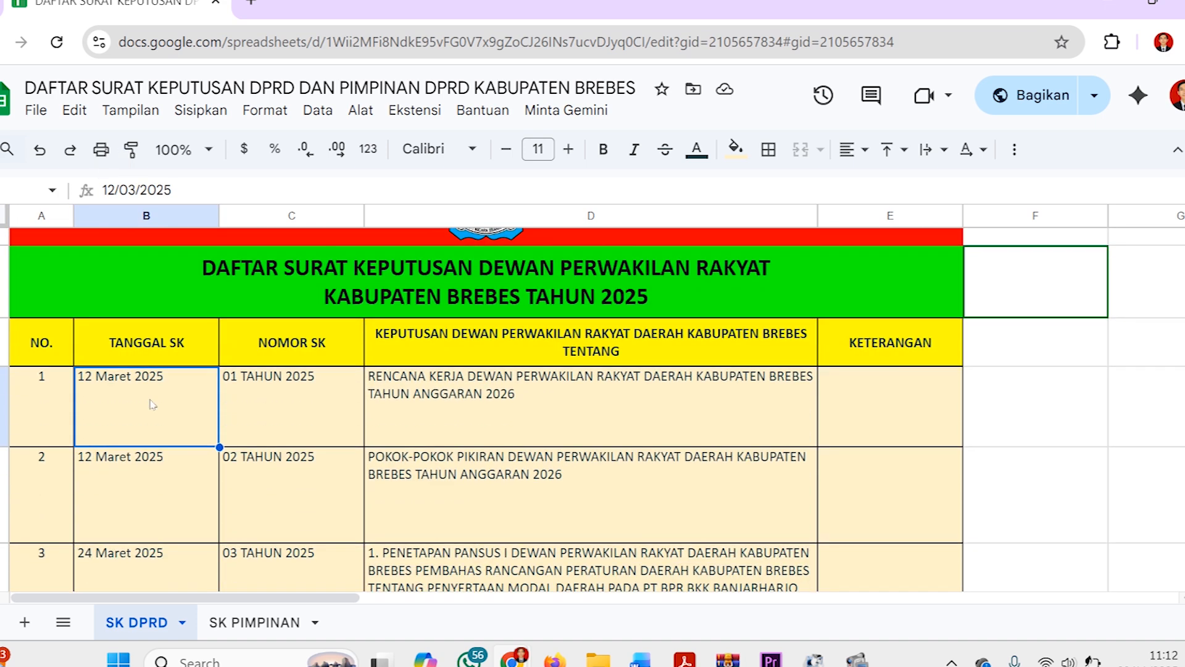
pyautogui.scroll(-3, 146, 482)
pyautogui.scroll(3, 141, 457)
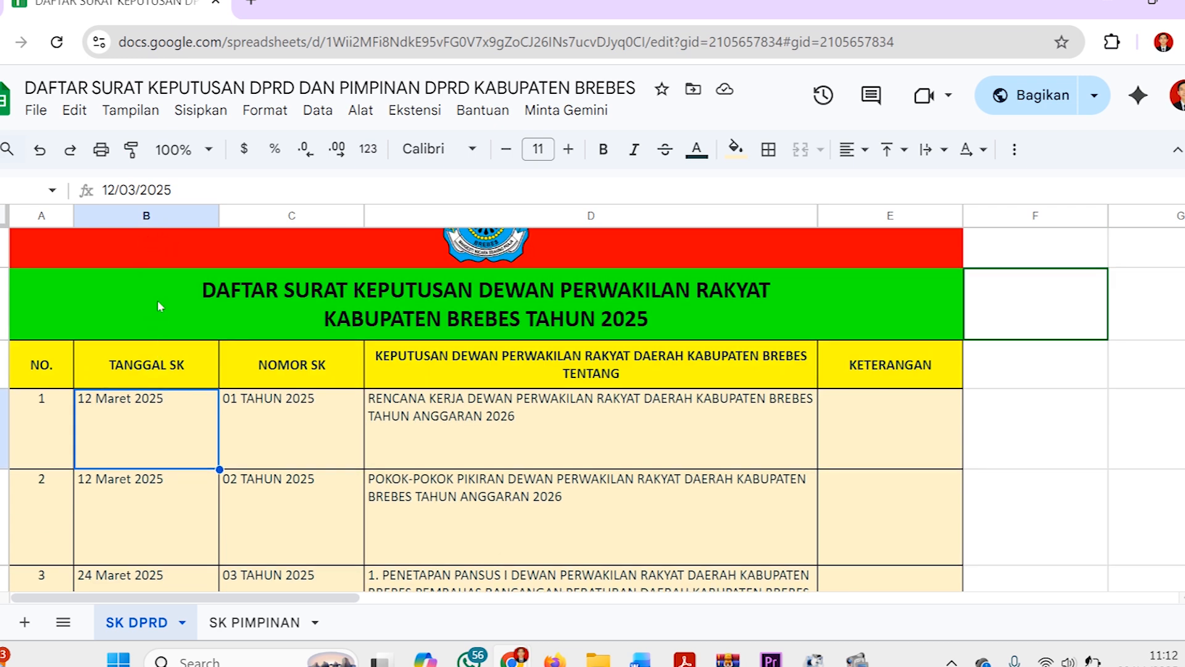
# Look over the formatting commands for the date in B4, then open its underlying value and close it without changes
pyautogui.click(265, 110)
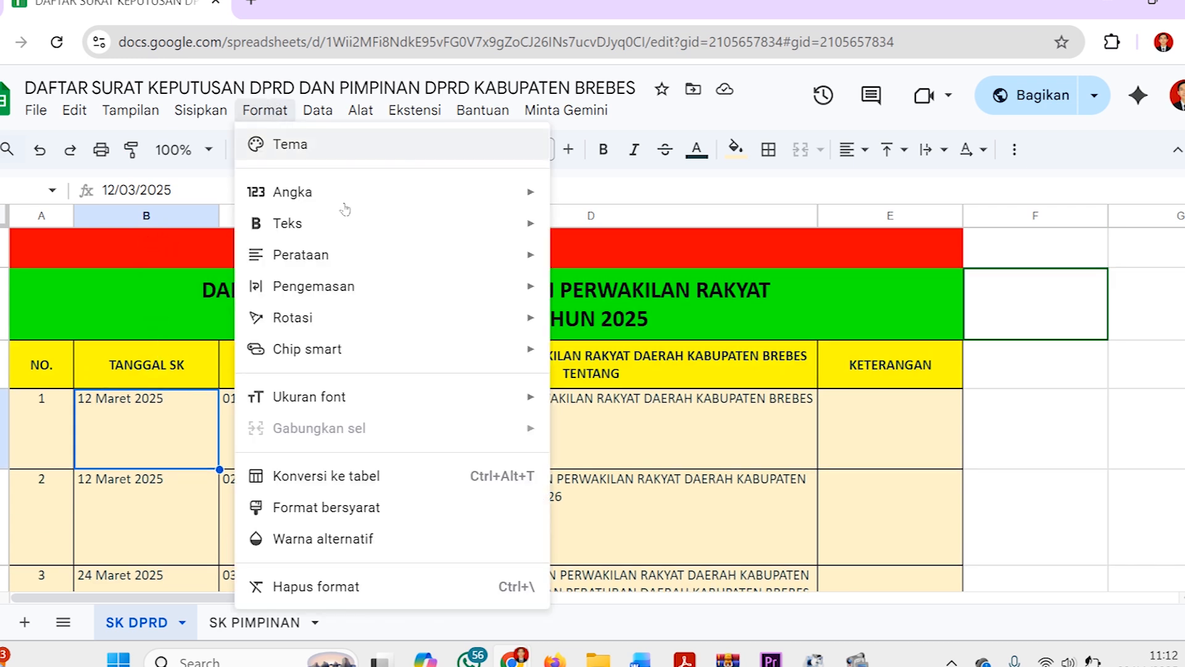
pyautogui.moveTo(371, 191)
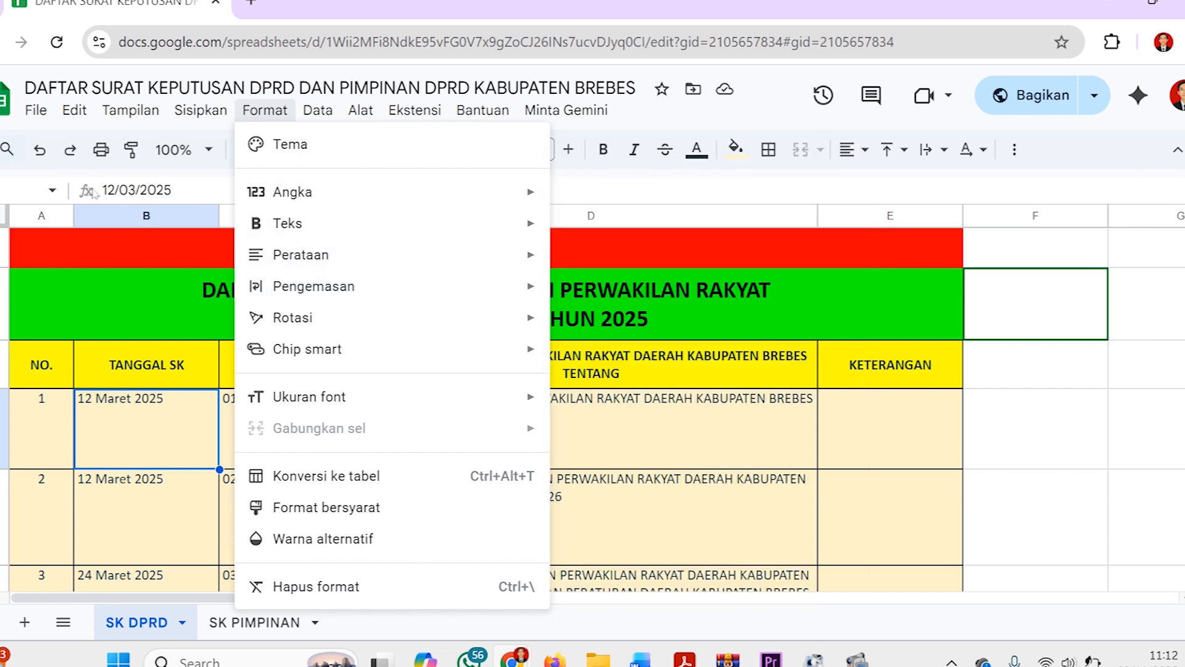
pyautogui.click(139, 190)
pyautogui.click(140, 190)
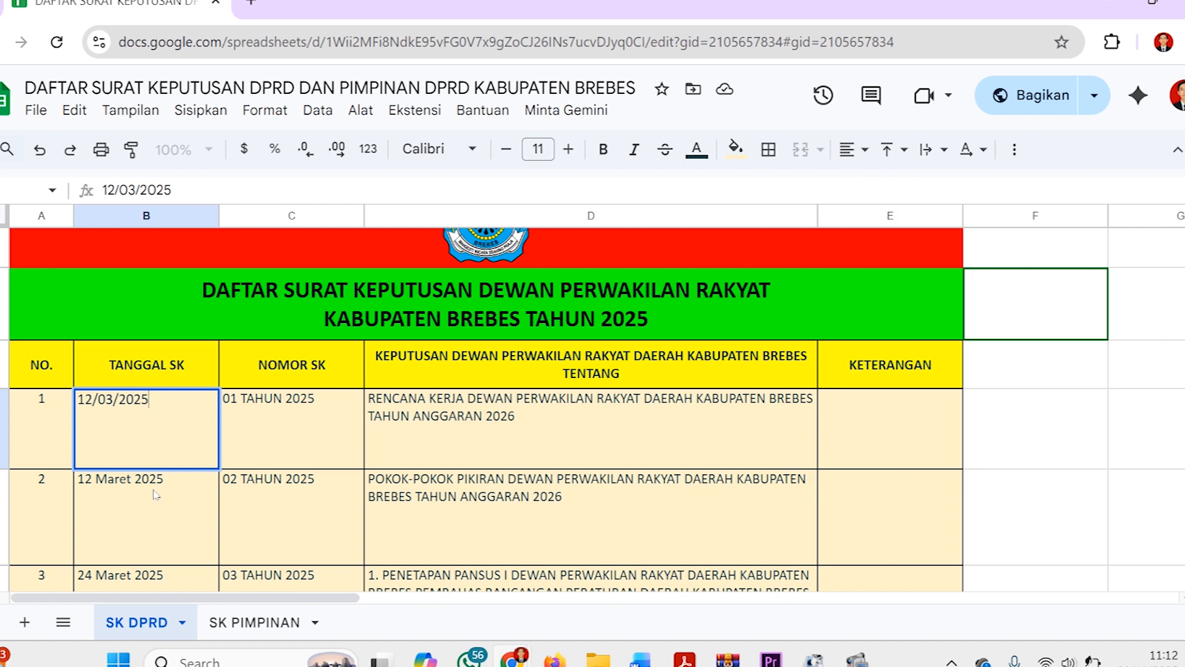
pyautogui.press('Return')
pyautogui.click(126, 415)
# Examine how the dates in the TANGGAL SK column are displayed throughout the decree list
pyautogui.scroll(-2, 127, 416)
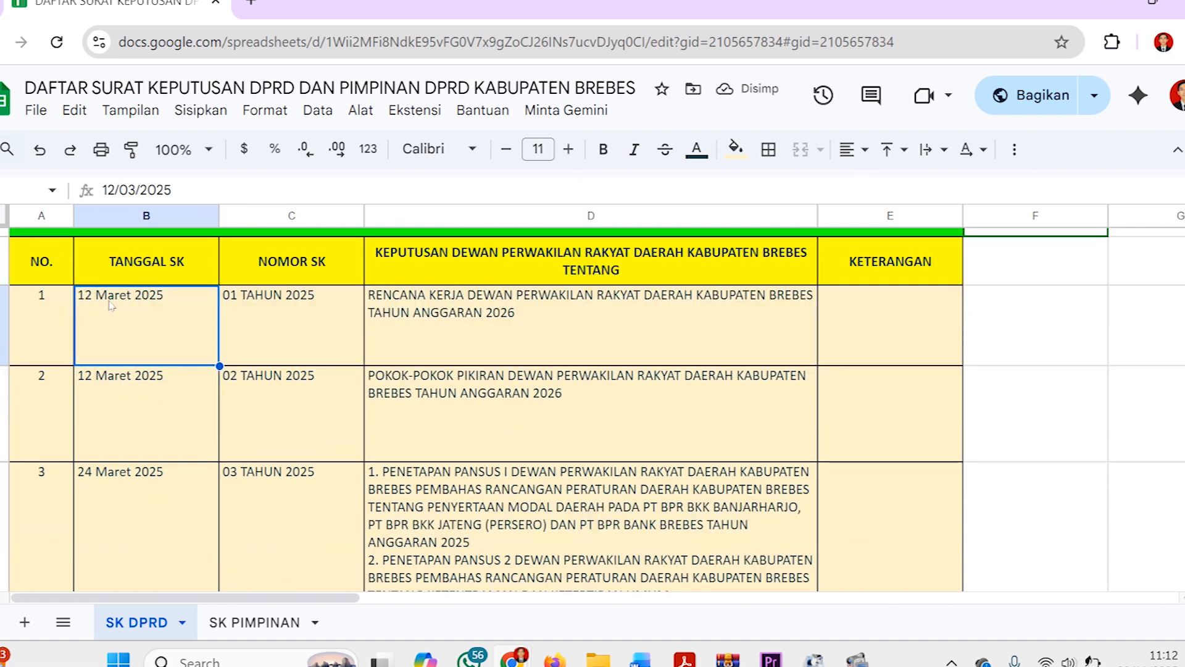
pyautogui.scroll(-3, 156, 416)
pyautogui.scroll(-15, 157, 416)
pyautogui.scroll(-1, 156, 415)
pyautogui.scroll(15, 156, 416)
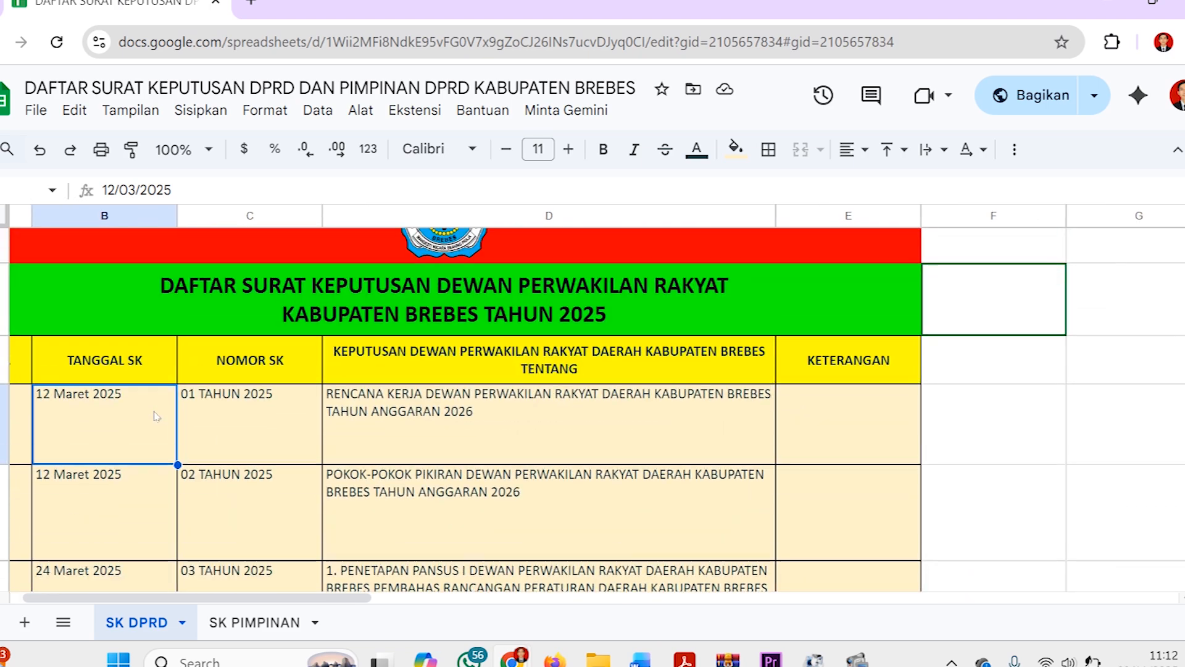
pyautogui.hscroll(-1, 156, 415)
pyautogui.scroll(-1, 156, 415)
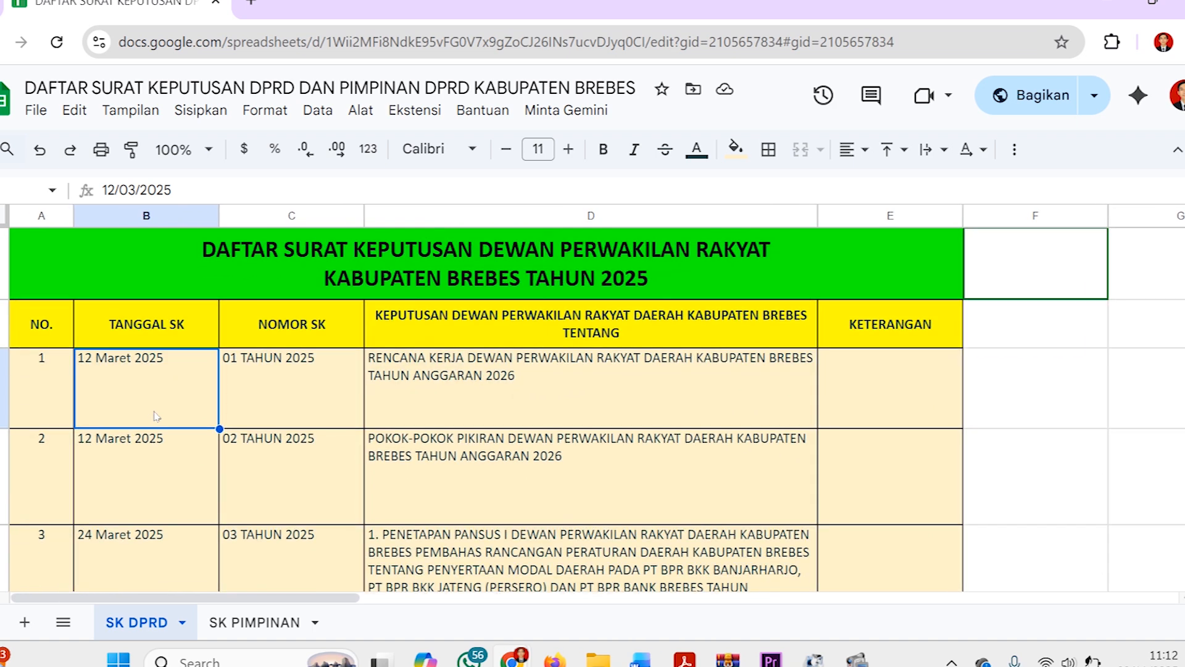
# Select the first decree's number in C4 and examine the entries in the NOMOR SK column
pyautogui.click(280, 328)
pyautogui.click(284, 378)
pyautogui.scroll(-1, 285, 377)
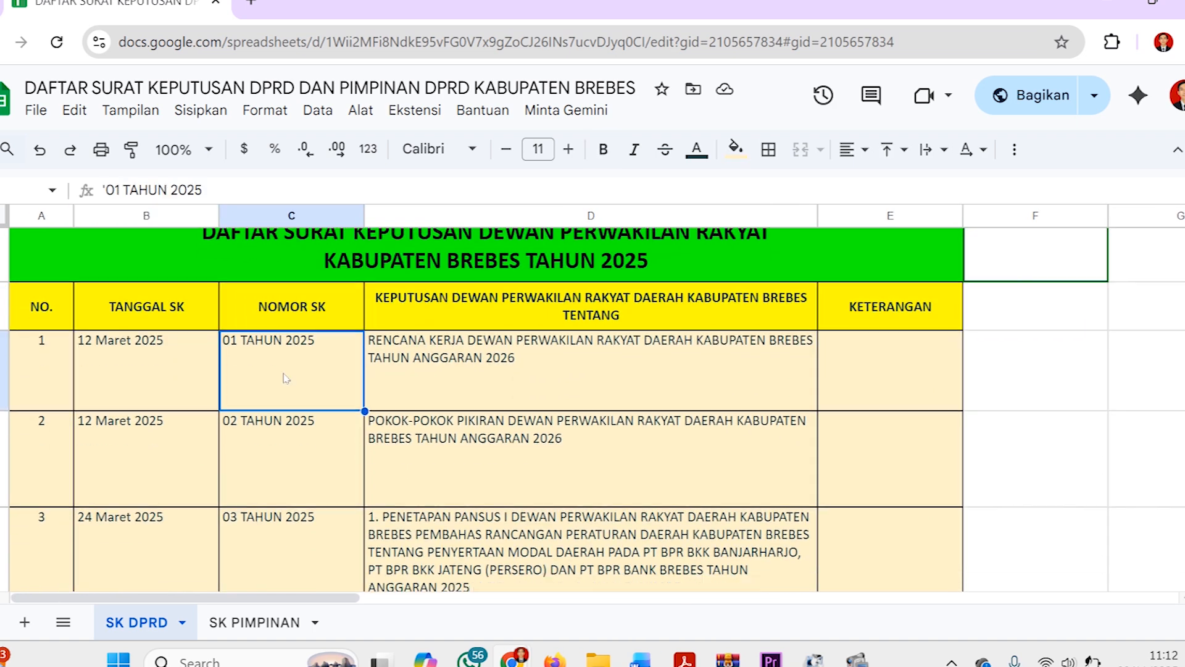
pyautogui.scroll(-1, 286, 378)
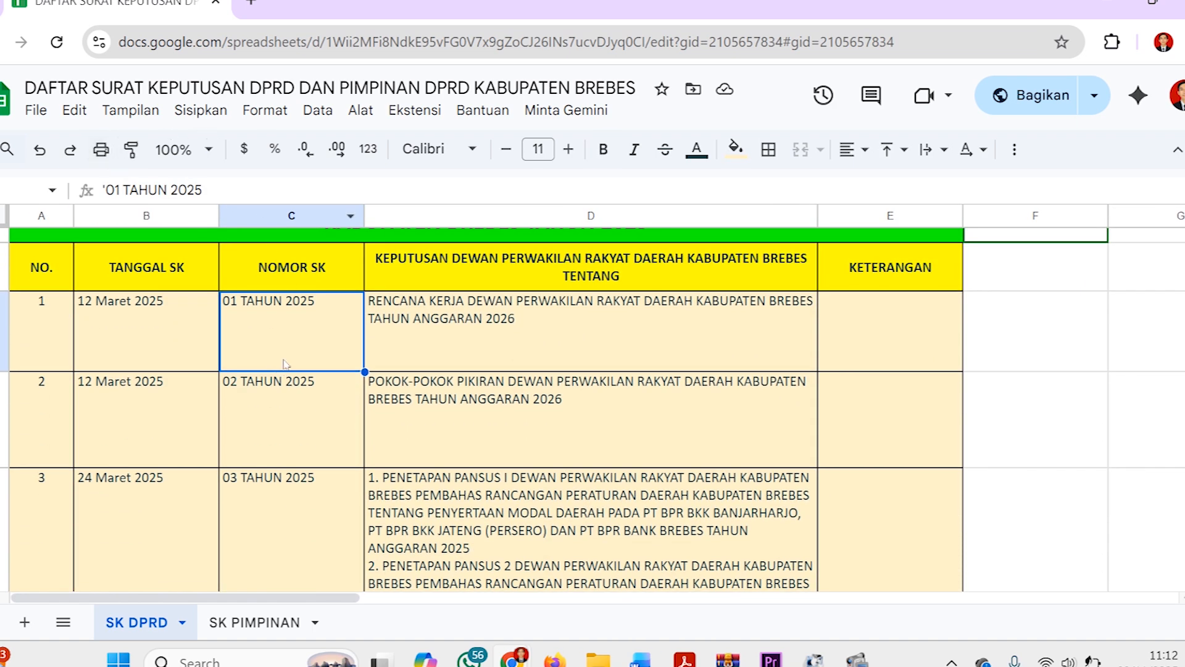
pyautogui.scroll(-6, 285, 364)
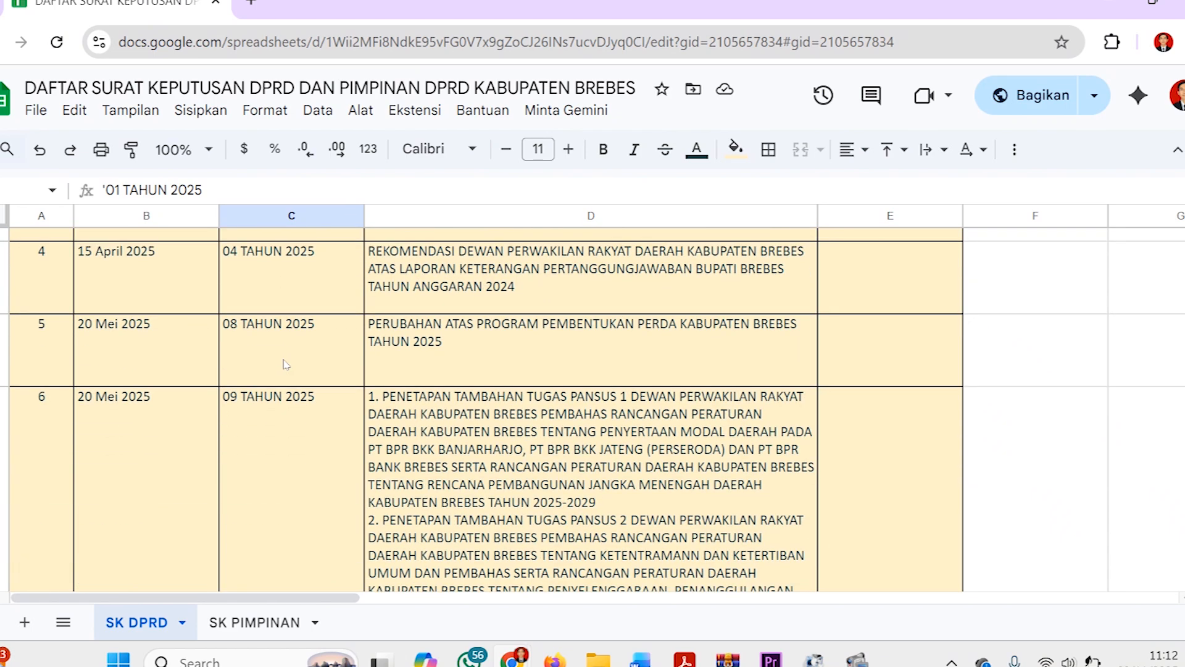
pyautogui.scroll(1, 286, 365)
# Compare the decree numbers 04 TAHUN 2025 and 08 TAHUN 2025 in the fourth and fifth entries
pyautogui.click(264, 343)
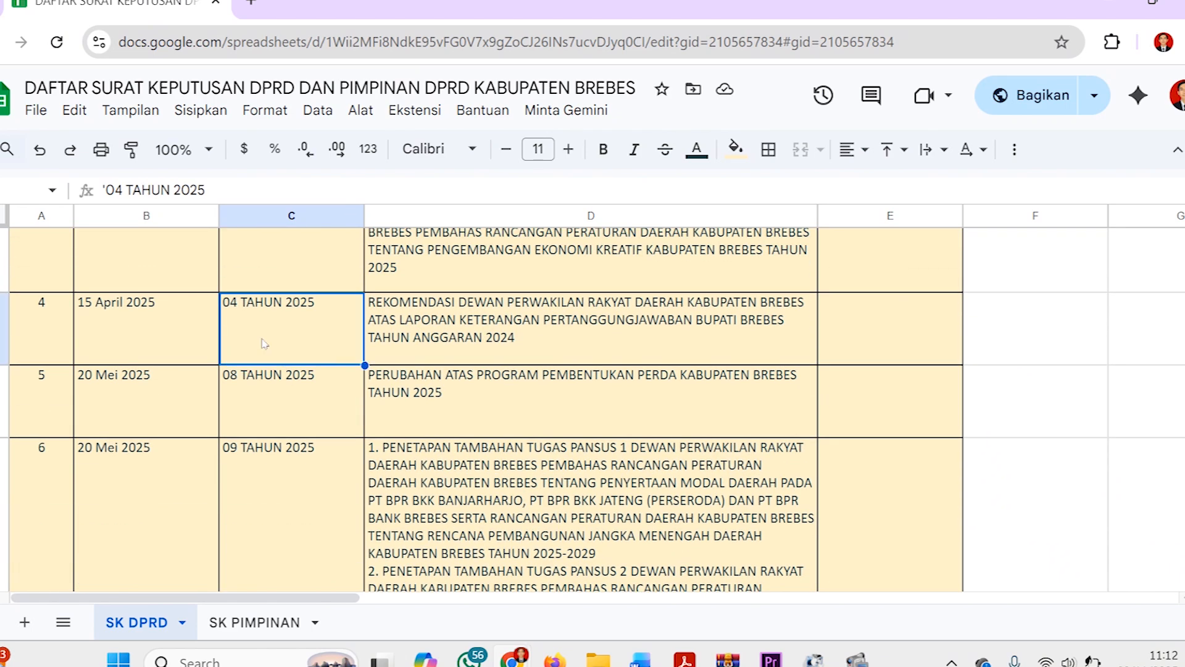
pyautogui.scroll(-1, 264, 343)
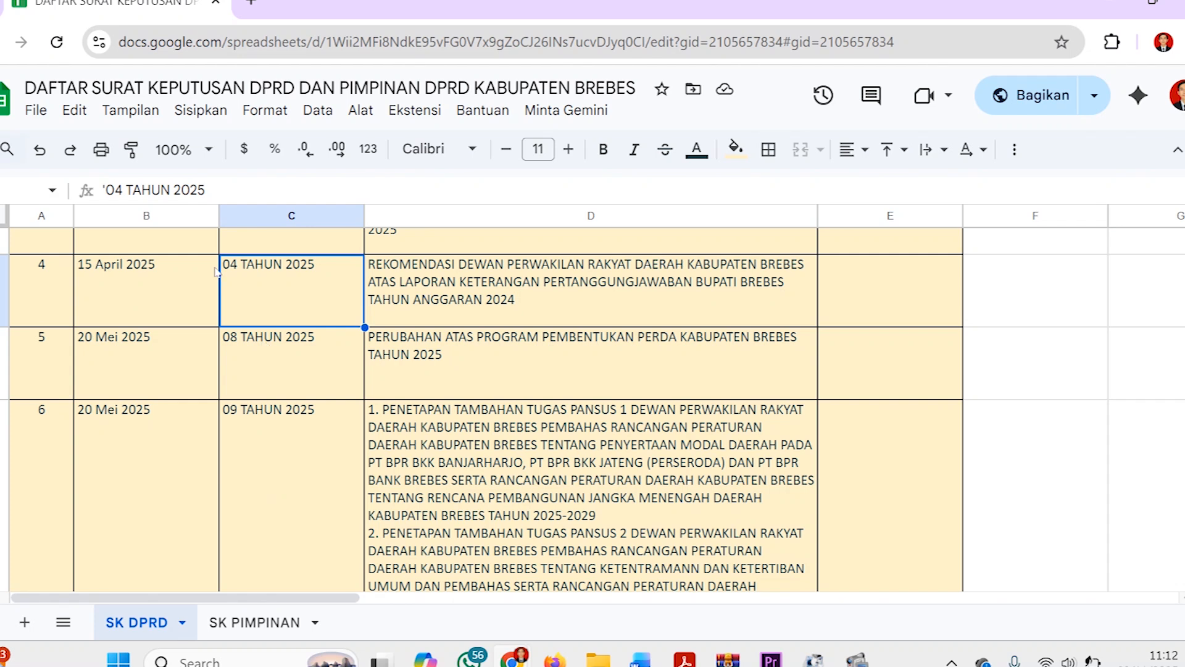
pyautogui.click(275, 343)
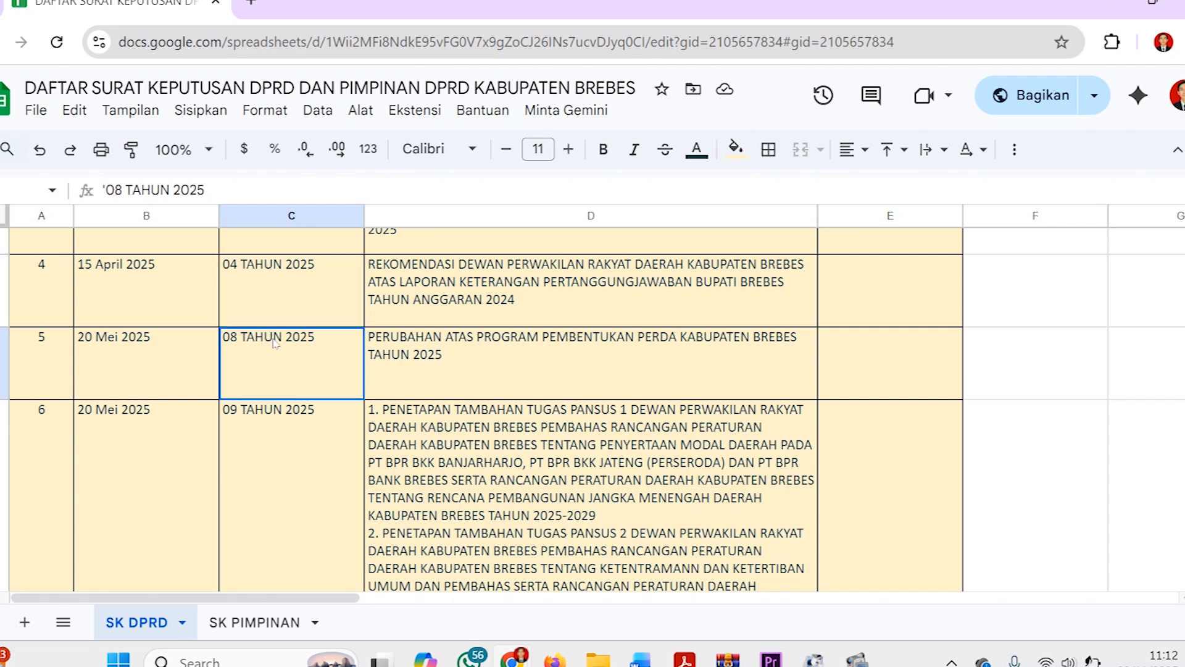
pyautogui.click(271, 249)
pyautogui.click(275, 285)
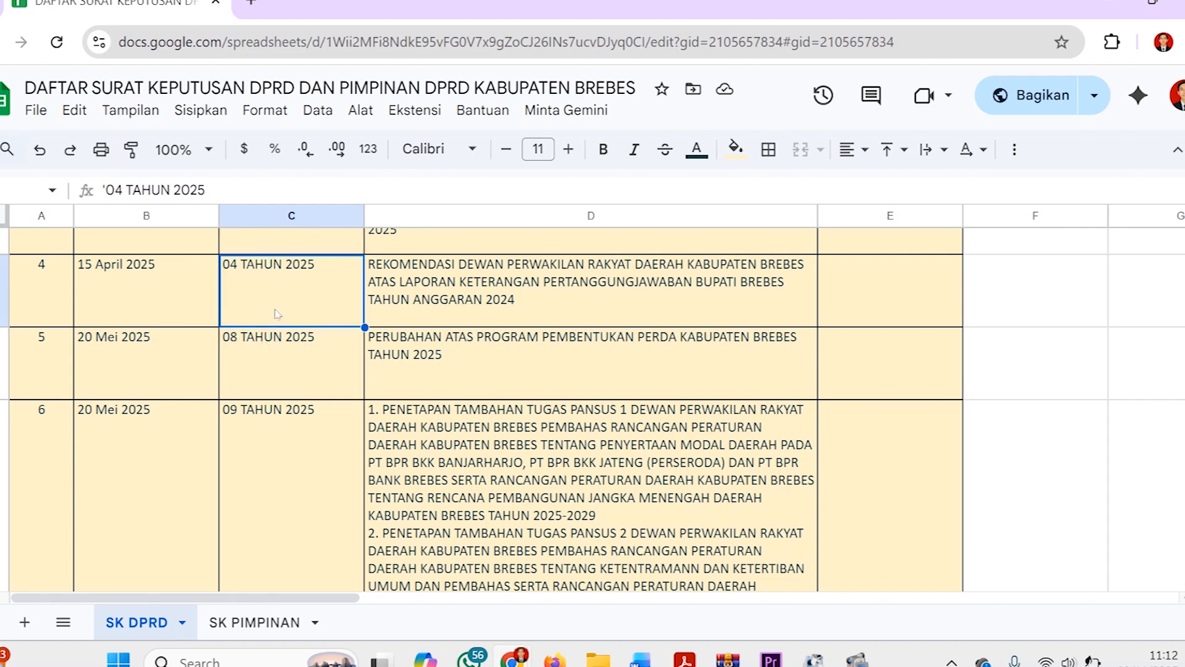
pyautogui.click(274, 344)
pyautogui.click(282, 297)
pyautogui.click(260, 361)
pyautogui.click(262, 312)
pyautogui.click(269, 364)
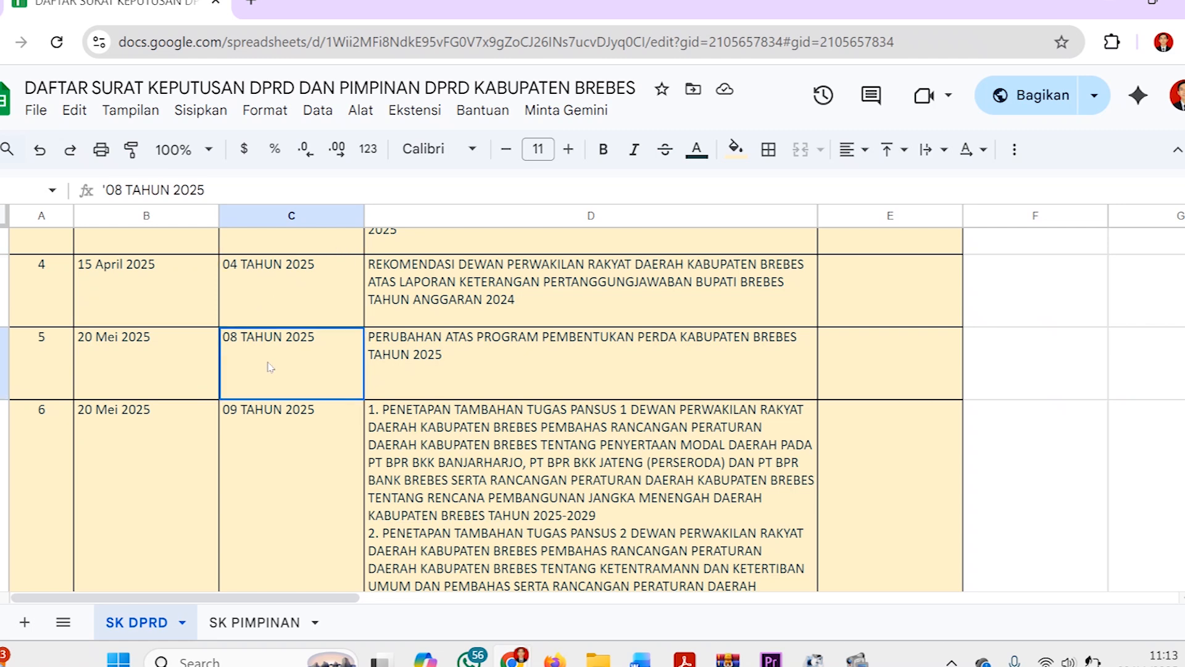
pyautogui.click(262, 326)
pyautogui.click(270, 357)
pyautogui.click(274, 274)
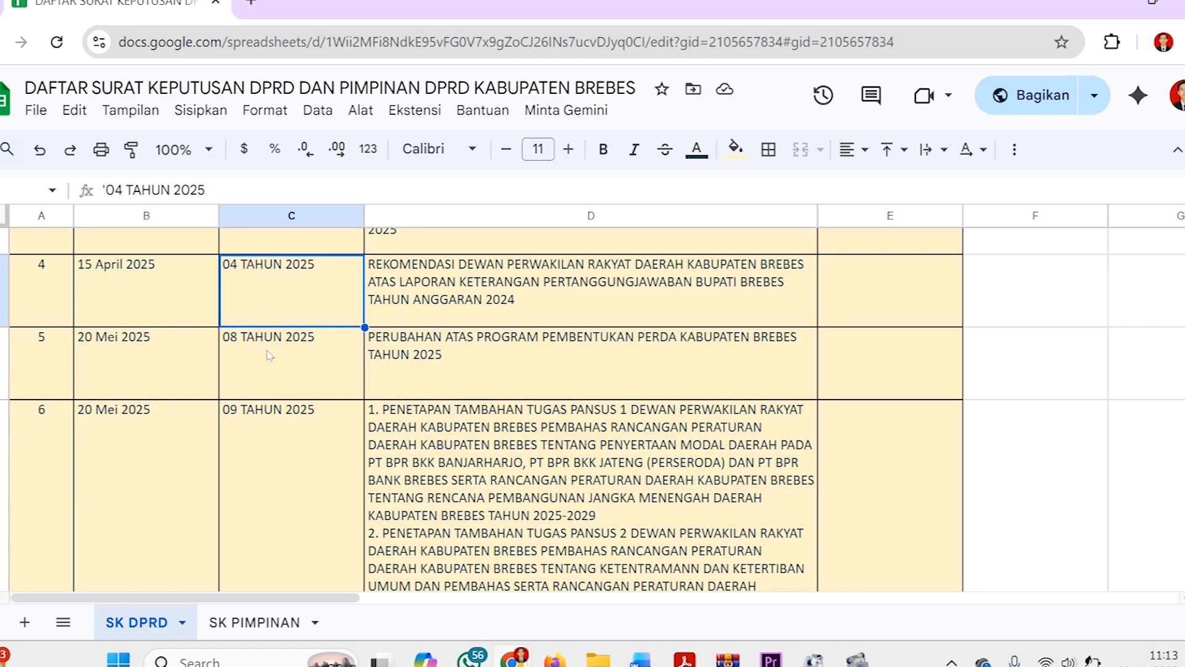
# Examine the decree number sequence further down the list and return to the first entries
pyautogui.scroll(-1, 268, 442)
pyautogui.scroll(-1, 270, 441)
pyautogui.scroll(3, 270, 442)
pyautogui.scroll(5, 270, 441)
pyautogui.scroll(-8, 270, 441)
pyautogui.scroll(-20, 268, 442)
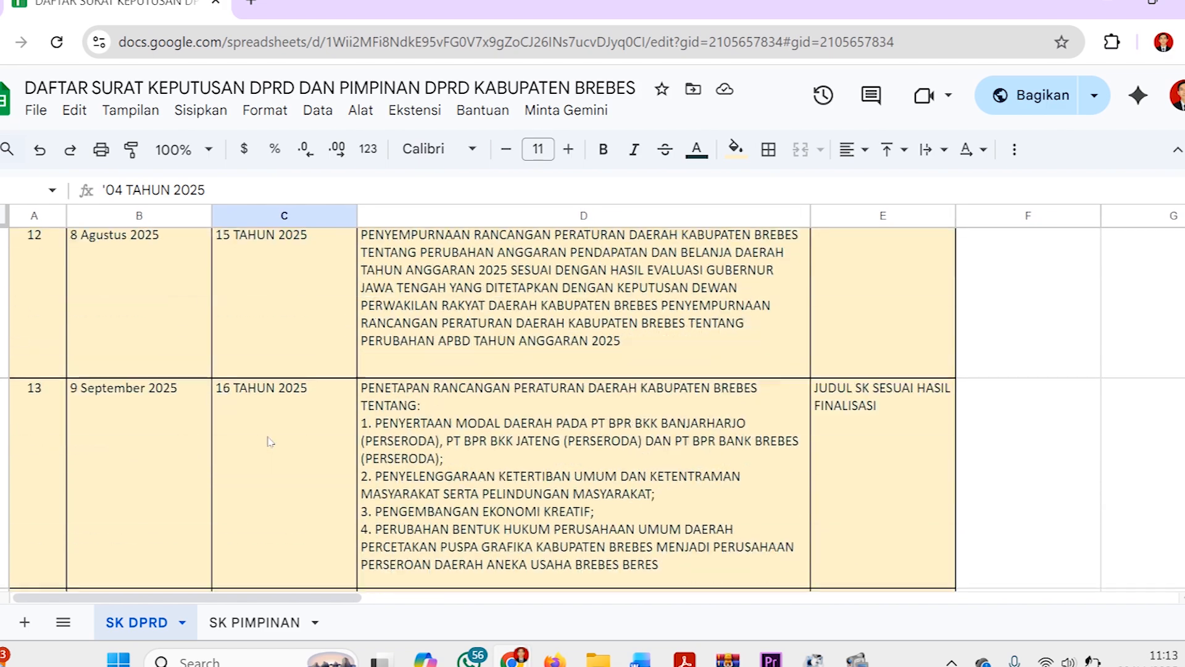
pyautogui.scroll(20, 267, 442)
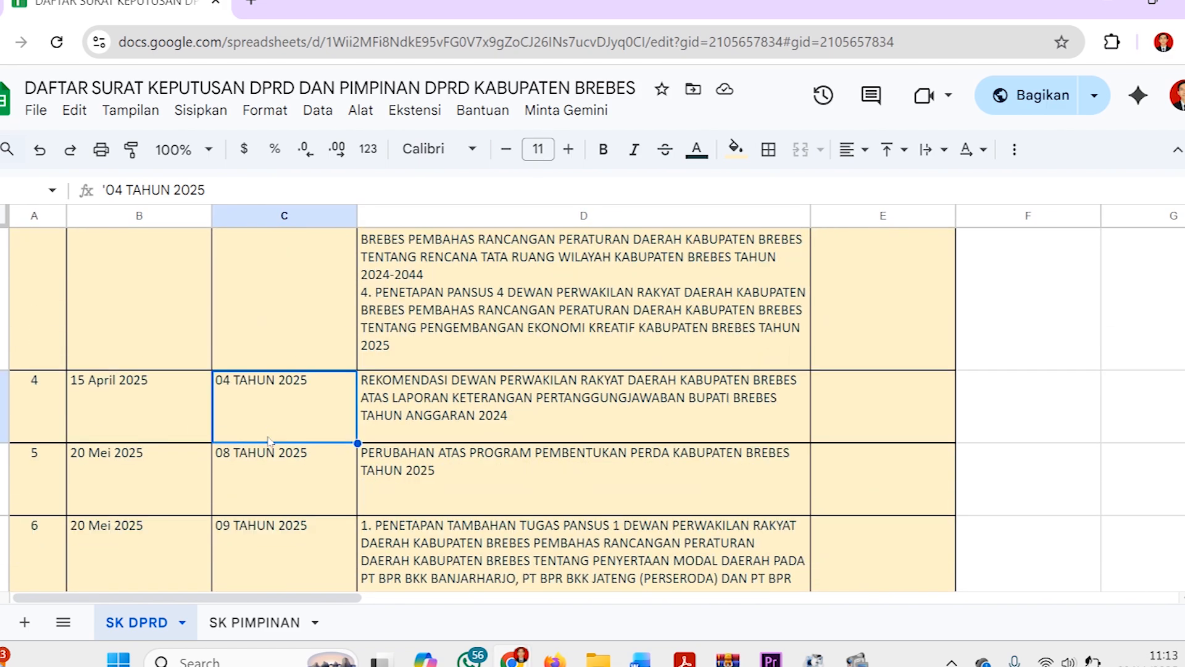
pyautogui.scroll(-2, 269, 440)
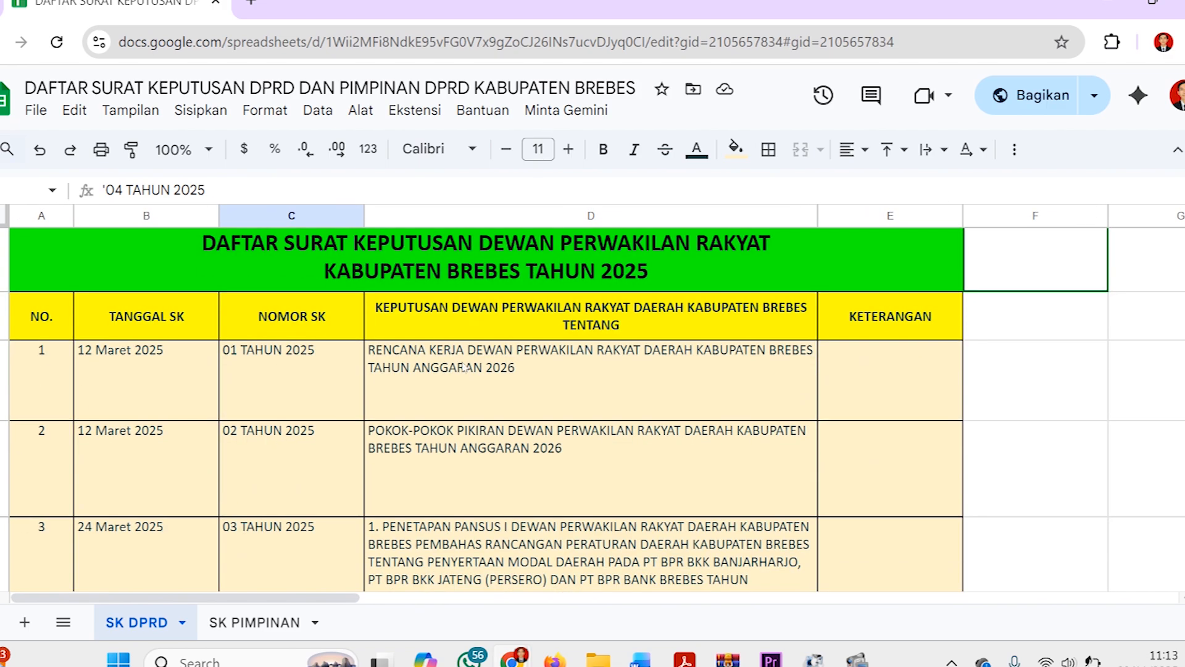
# Select the first and third decrees' subjects in column D and examine how their long text is laid out
pyautogui.click(482, 384)
pyautogui.scroll(-10, 482, 384)
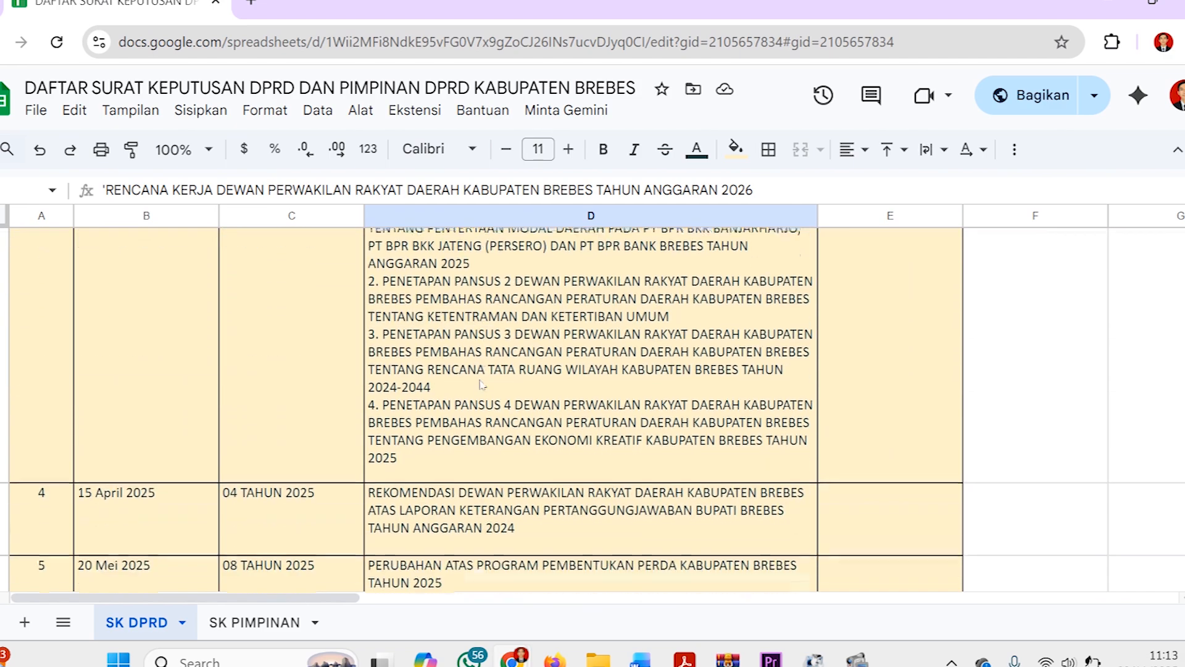
pyautogui.scroll(10, 482, 384)
pyautogui.scroll(-6, 482, 384)
pyautogui.scroll(2, 482, 384)
pyautogui.scroll(1, 482, 385)
pyautogui.click(482, 385)
pyautogui.scroll(1, 482, 385)
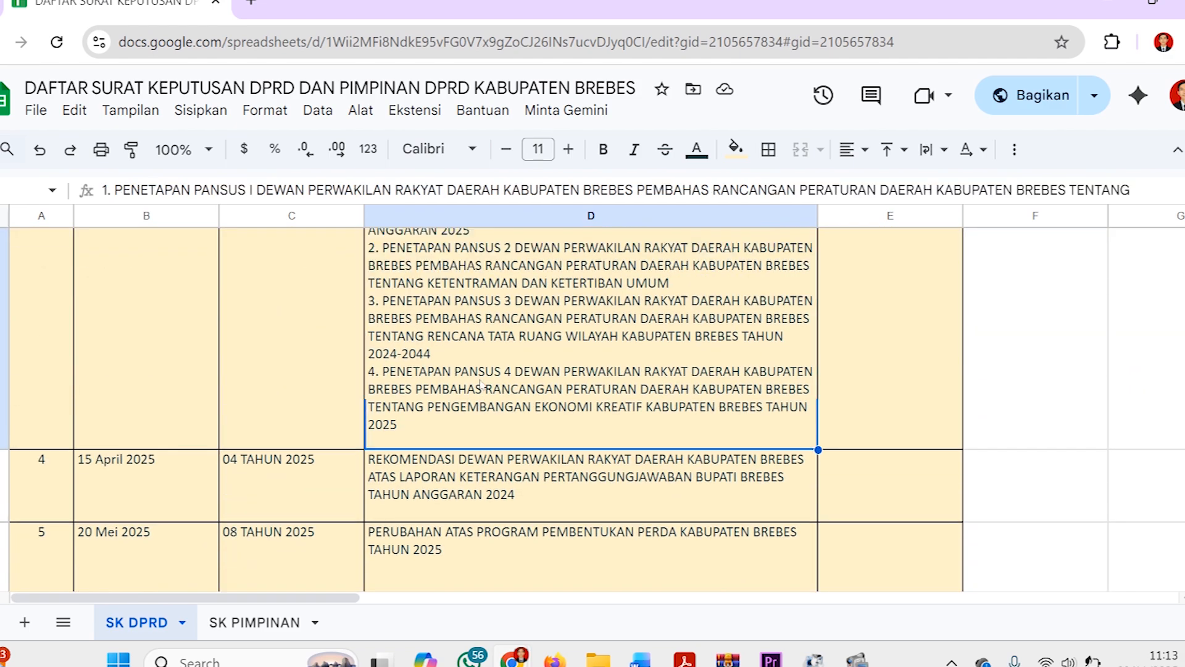
pyautogui.scroll(2, 544, 339)
pyautogui.scroll(-3, 544, 339)
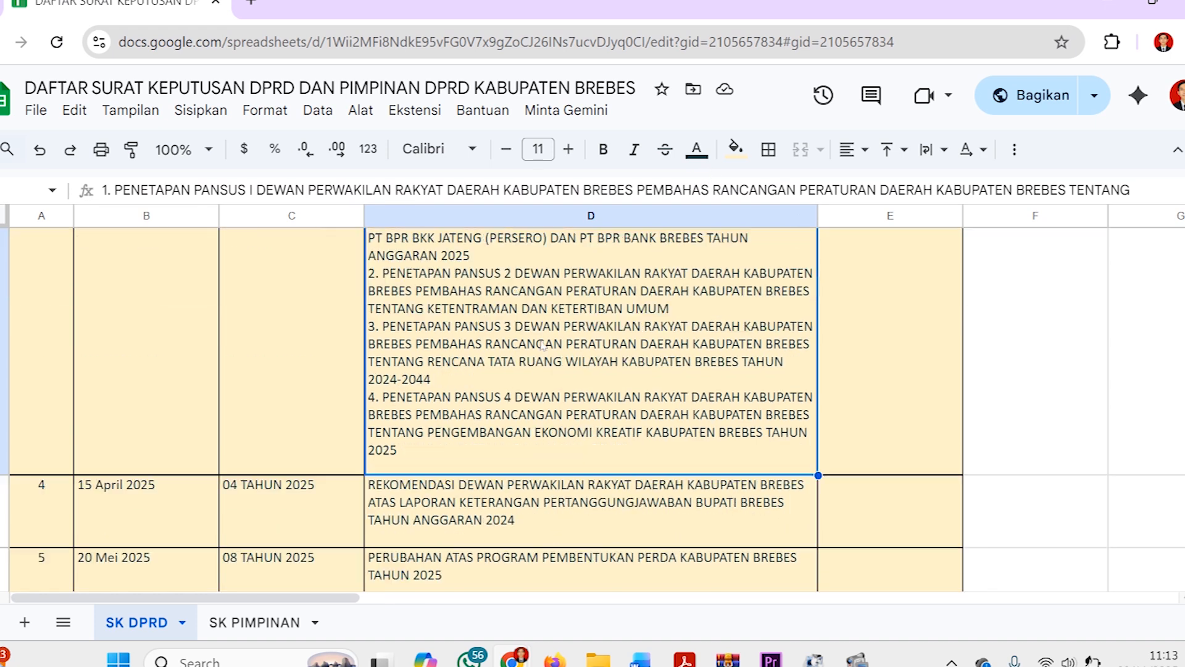
# Try overflow text on the third decree's subject cell in column D and restore its text wrapping
pyautogui.click(932, 152)
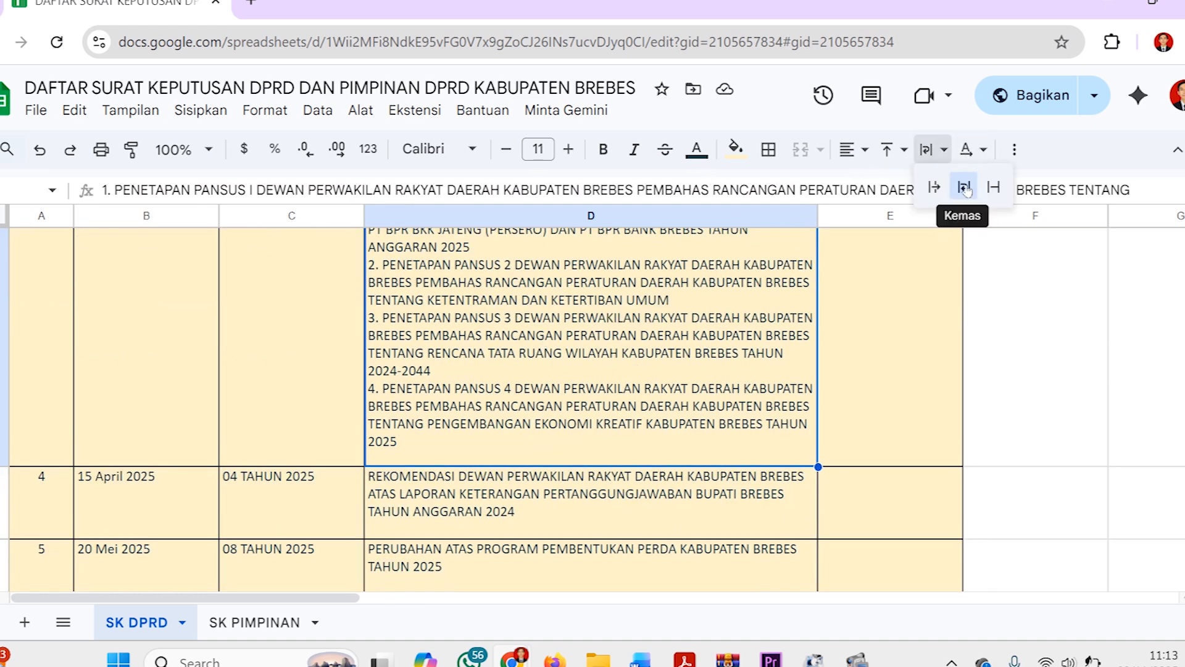
pyautogui.click(934, 187)
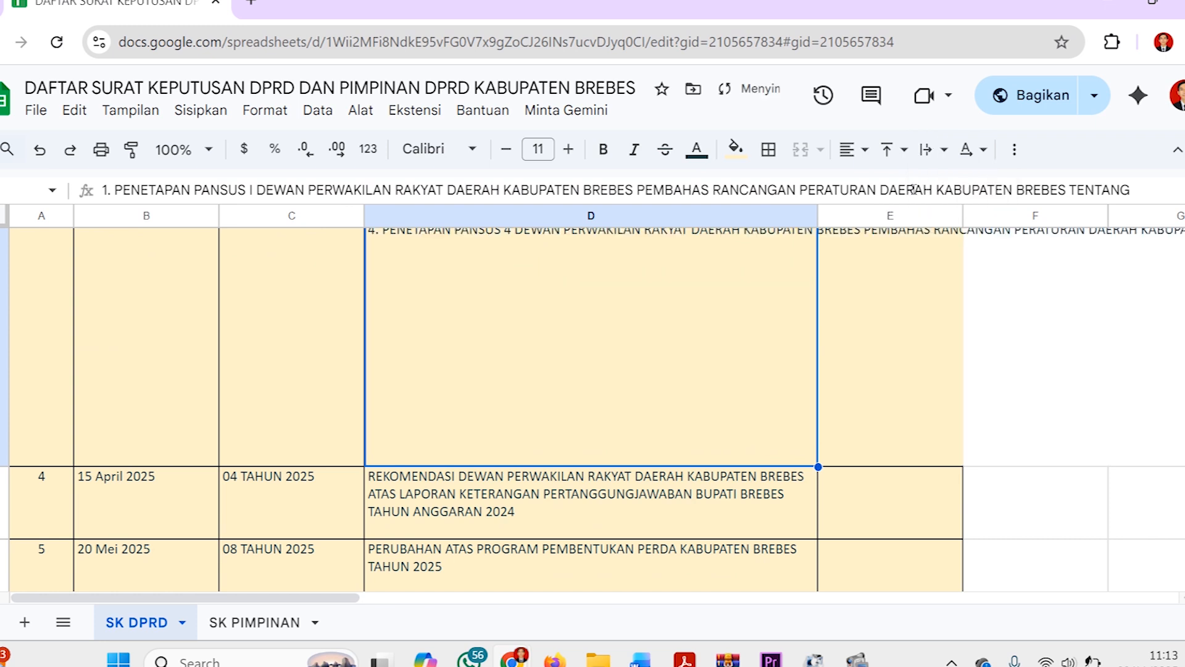
pyautogui.scroll(2, 696, 294)
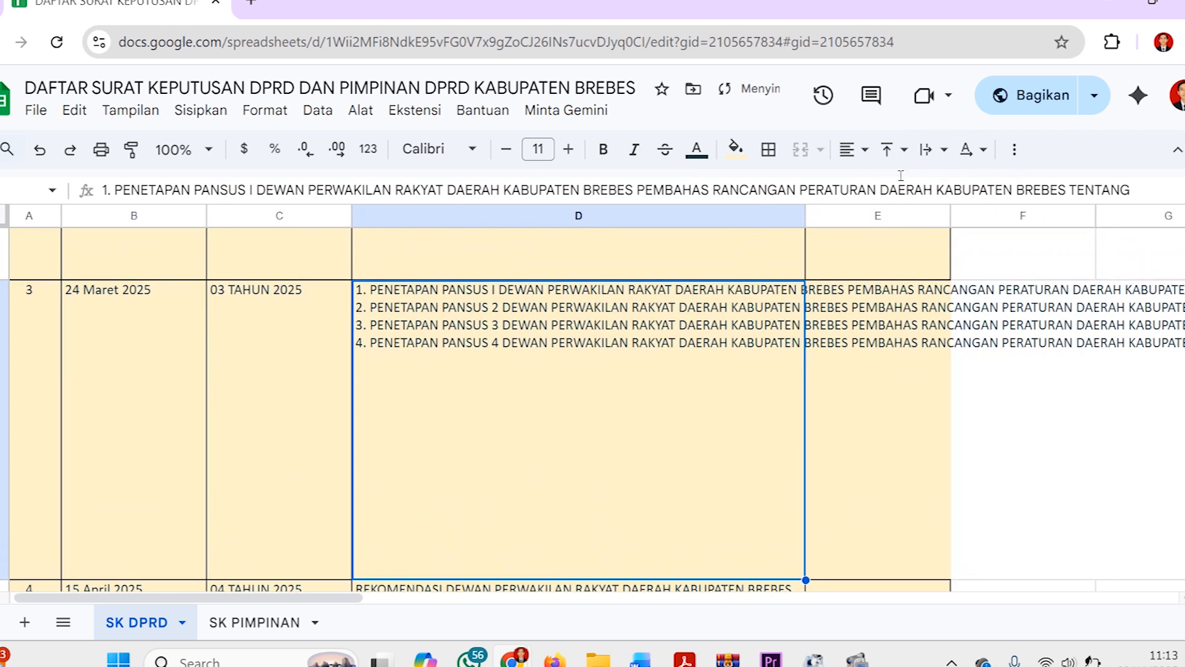
pyautogui.click(932, 150)
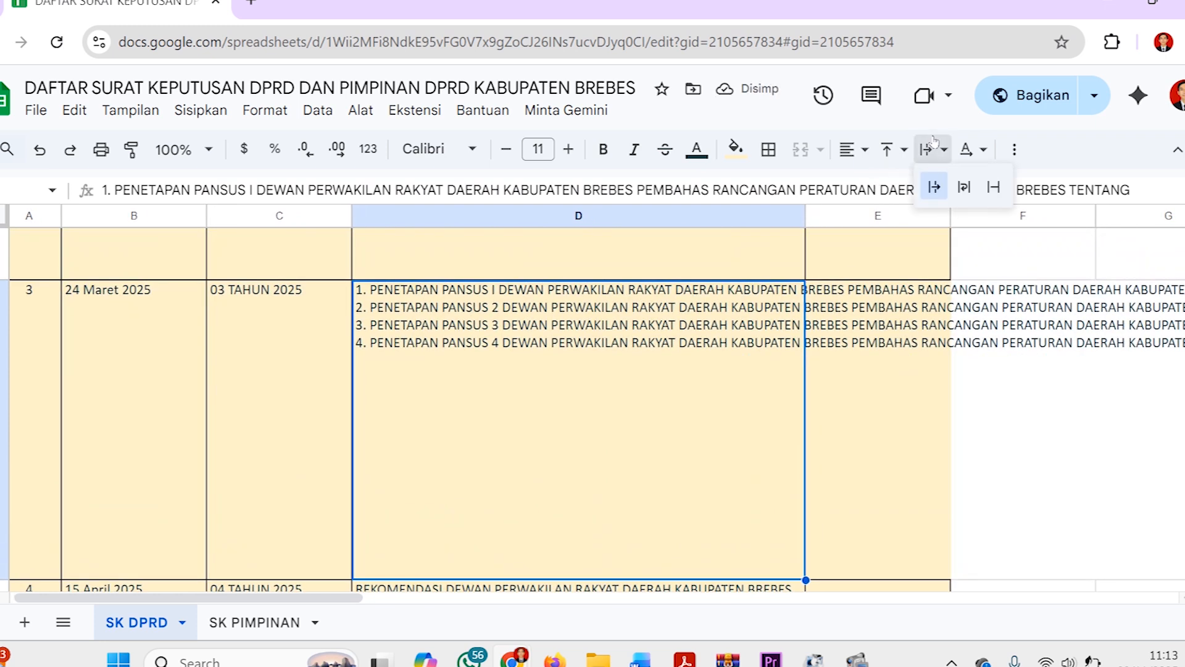
pyautogui.click(967, 188)
# Examine the KETERANGAN column down the decree list to the last filled entry
pyautogui.scroll(-2, 673, 333)
pyautogui.scroll(5, 673, 333)
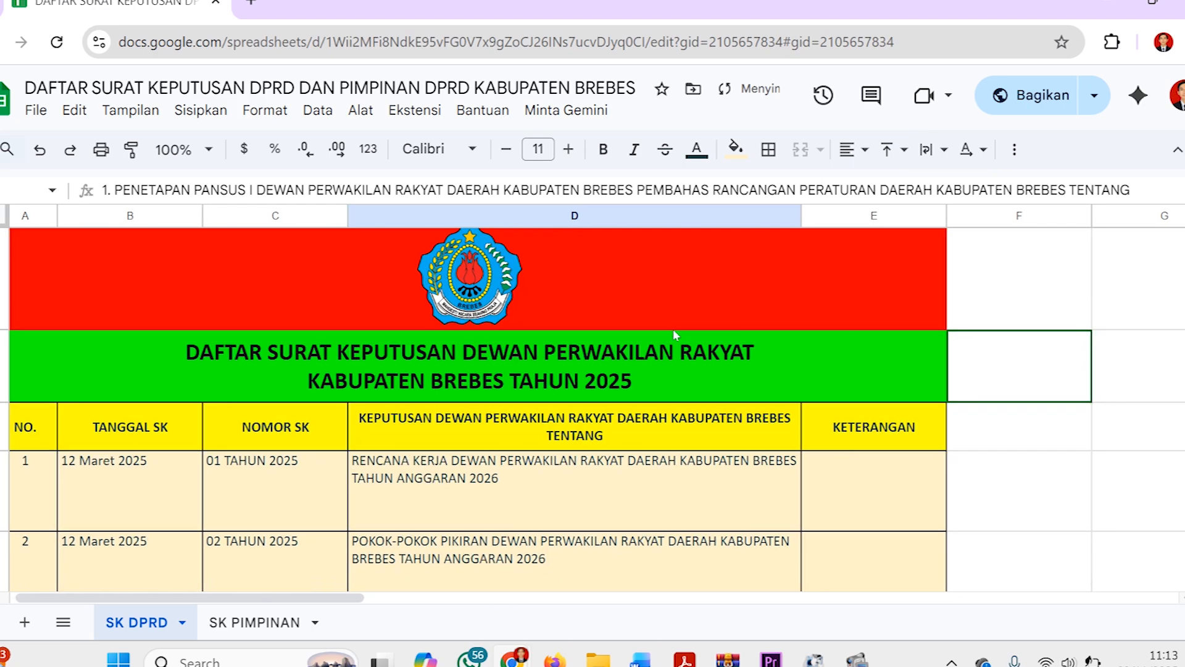
pyautogui.scroll(-2, 673, 333)
pyautogui.scroll(-5, 836, 367)
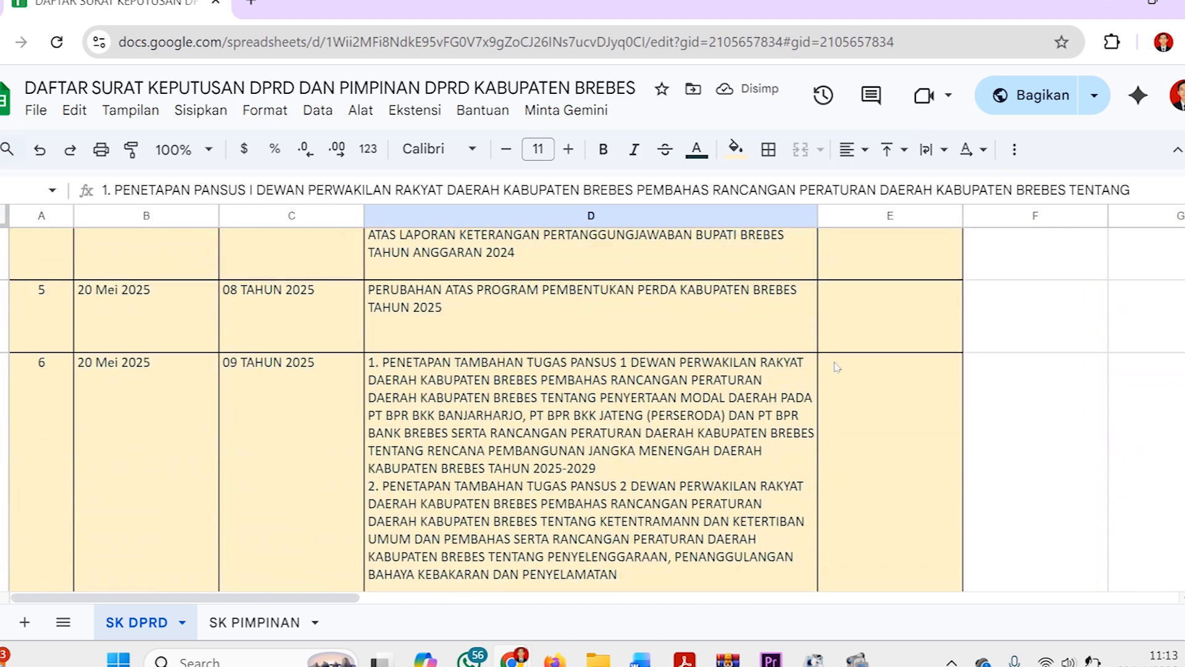
pyautogui.scroll(5, 836, 368)
pyautogui.scroll(-10, 837, 367)
pyautogui.scroll(-6, 836, 368)
pyautogui.scroll(1, 837, 367)
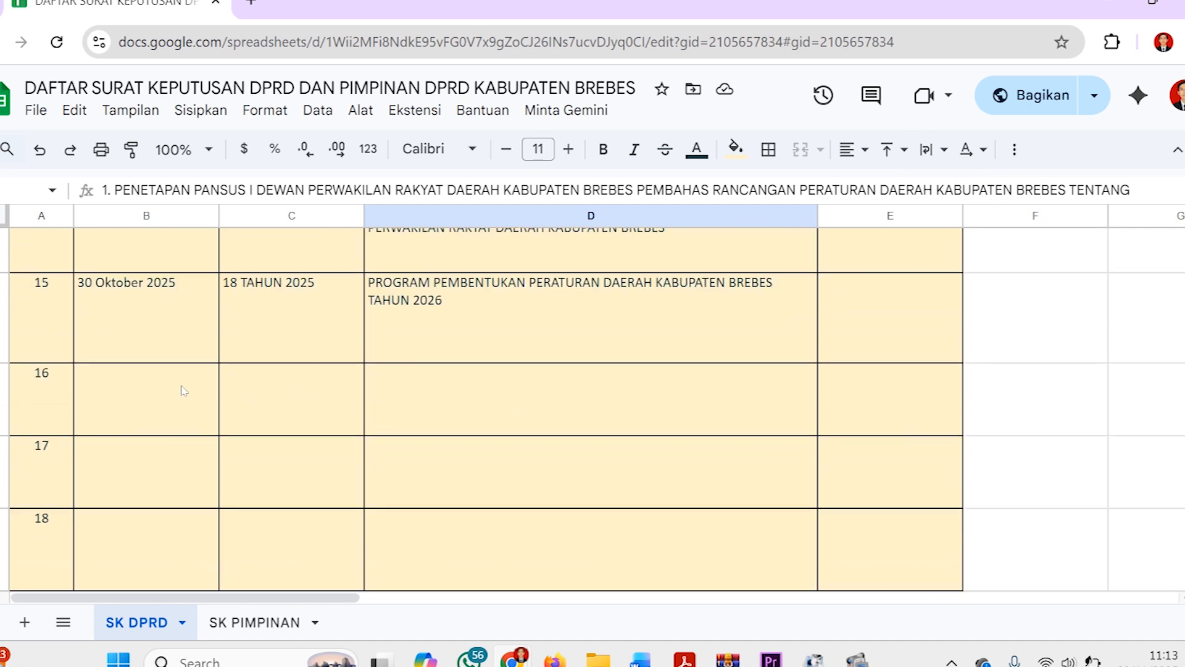
# Select the empty date cell of entry 16 and examine the prenumbered blank rows reserved for further decrees
pyautogui.scroll(-1, 142, 387)
pyautogui.click(147, 299)
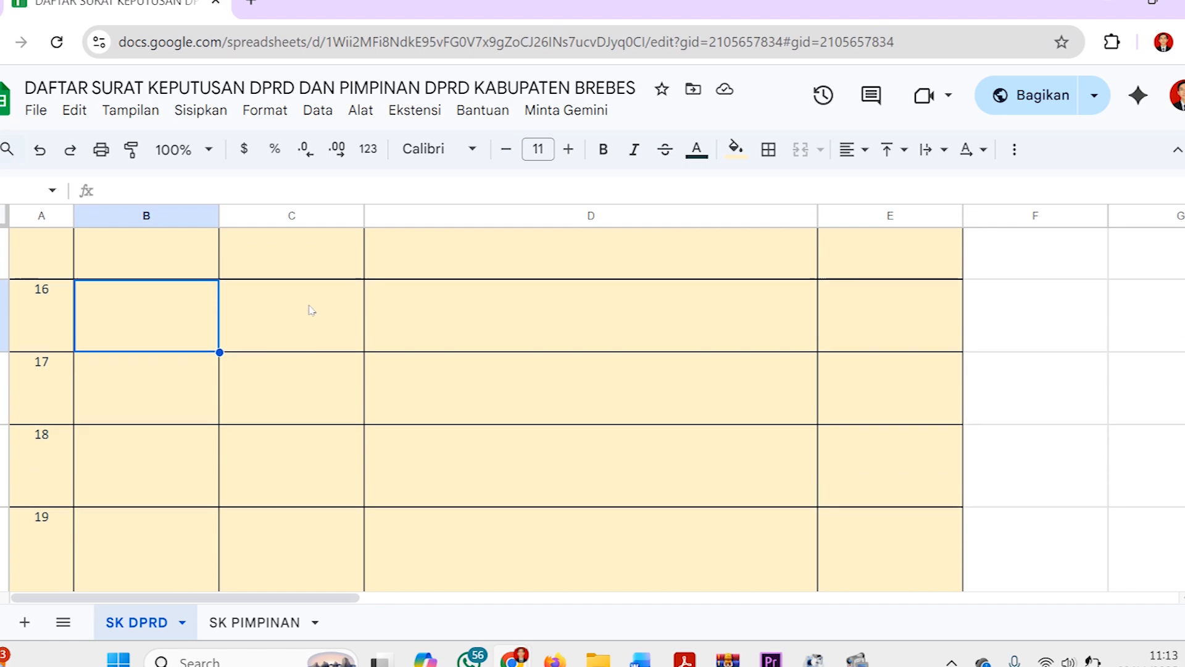
pyautogui.scroll(1, 324, 330)
pyautogui.scroll(-5, 354, 464)
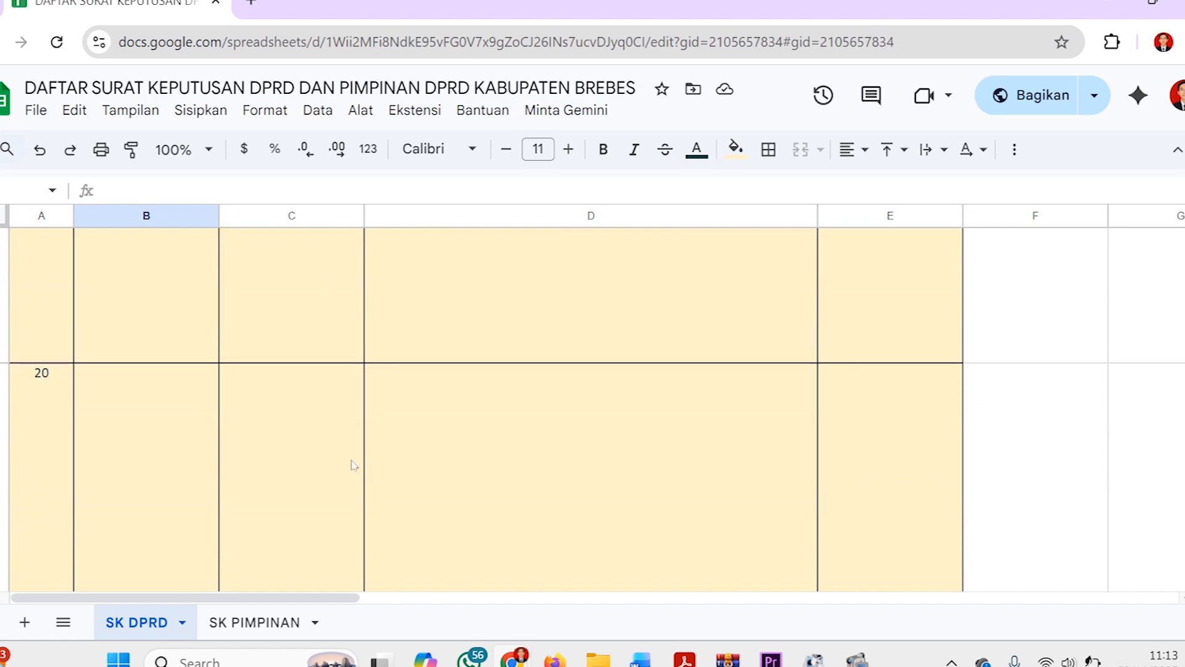
pyautogui.scroll(6, 354, 464)
pyautogui.scroll(15, 354, 464)
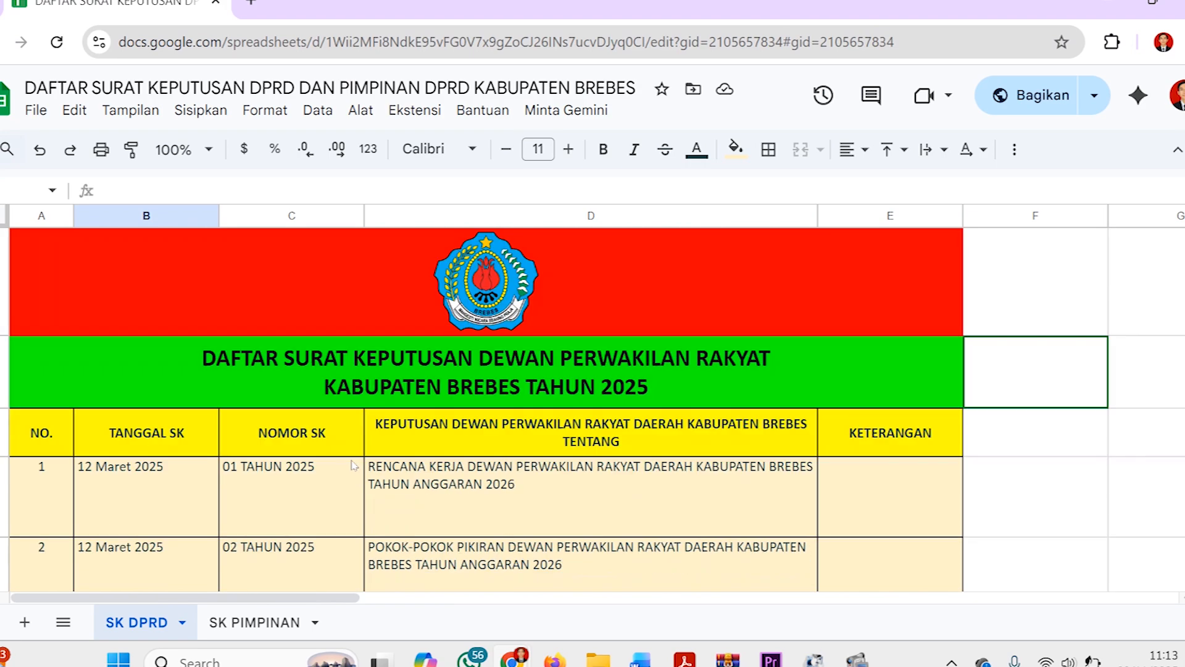
# Switch to the SK PIMPINAN sheet and examine the layout of its decree list
pyautogui.hscroll(1, 354, 464)
pyautogui.click(253, 624)
pyautogui.scroll(-5, 327, 451)
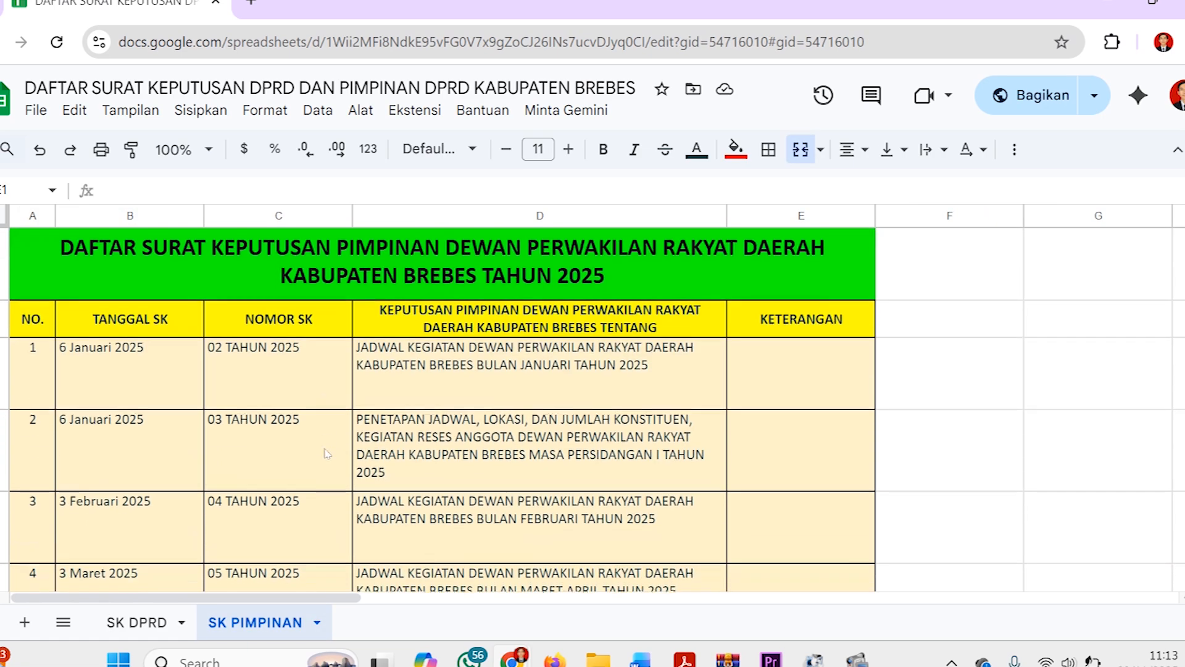
# Review the decree entries on the SK PIMPINAN sheet down past entry 7 and return to the sheet's title header
pyautogui.scroll(5, 162, 383)
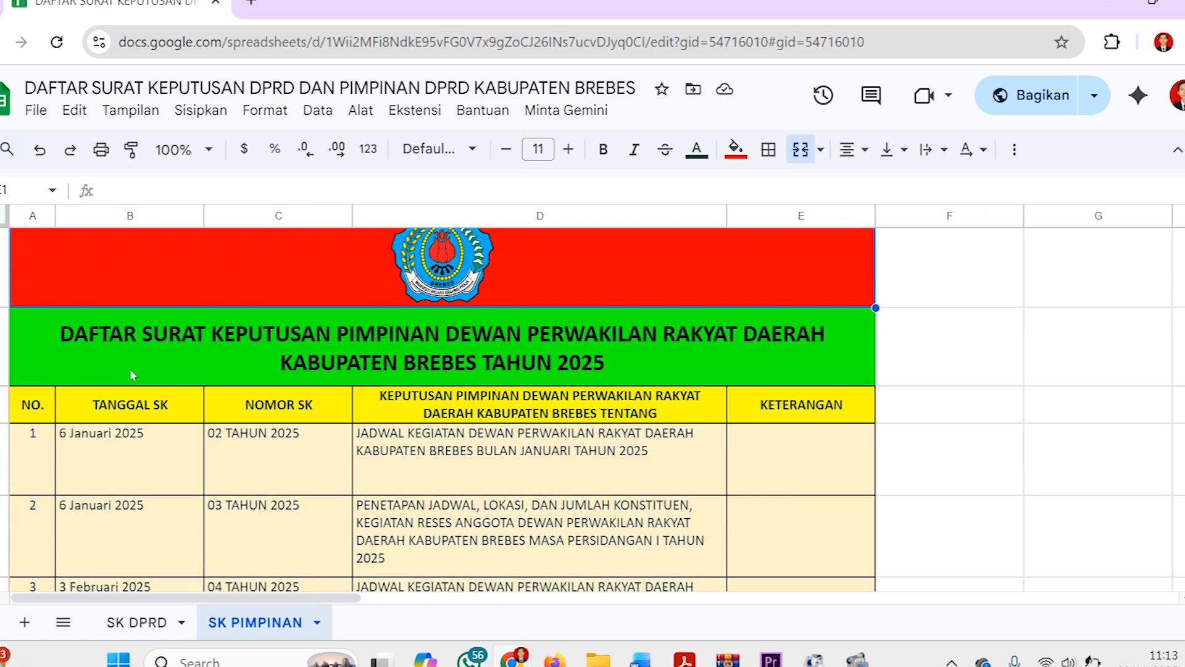
pyautogui.scroll(-10, 251, 300)
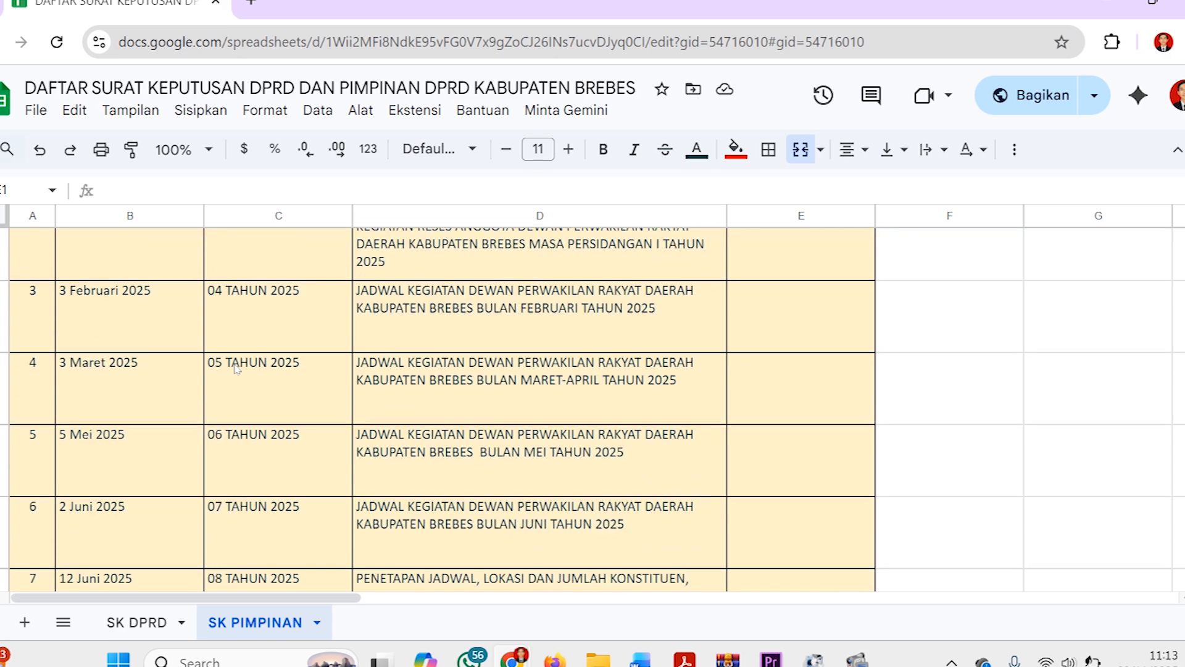
pyautogui.scroll(-3, 236, 369)
pyautogui.hotkey('ctrl', 'Home')
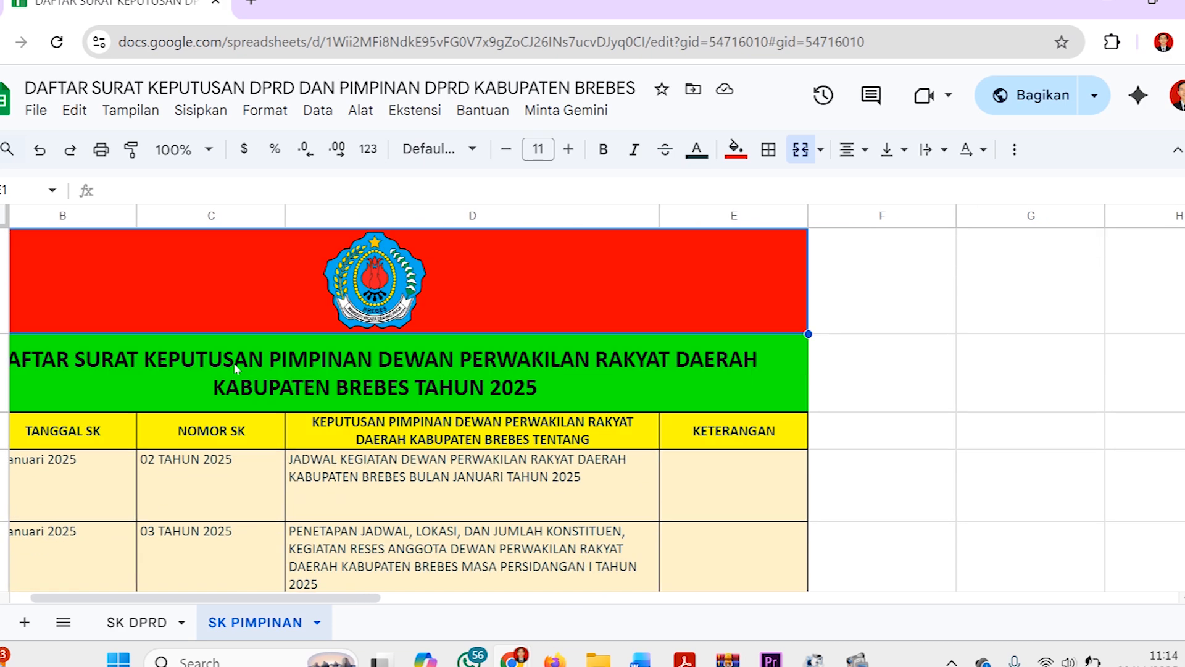
pyautogui.scroll(-2, 322, 469)
pyautogui.scroll(2, 322, 469)
# Return to the logo and title header of the SK DPRD sheet and check the document's cloud save status
pyautogui.click(137, 622)
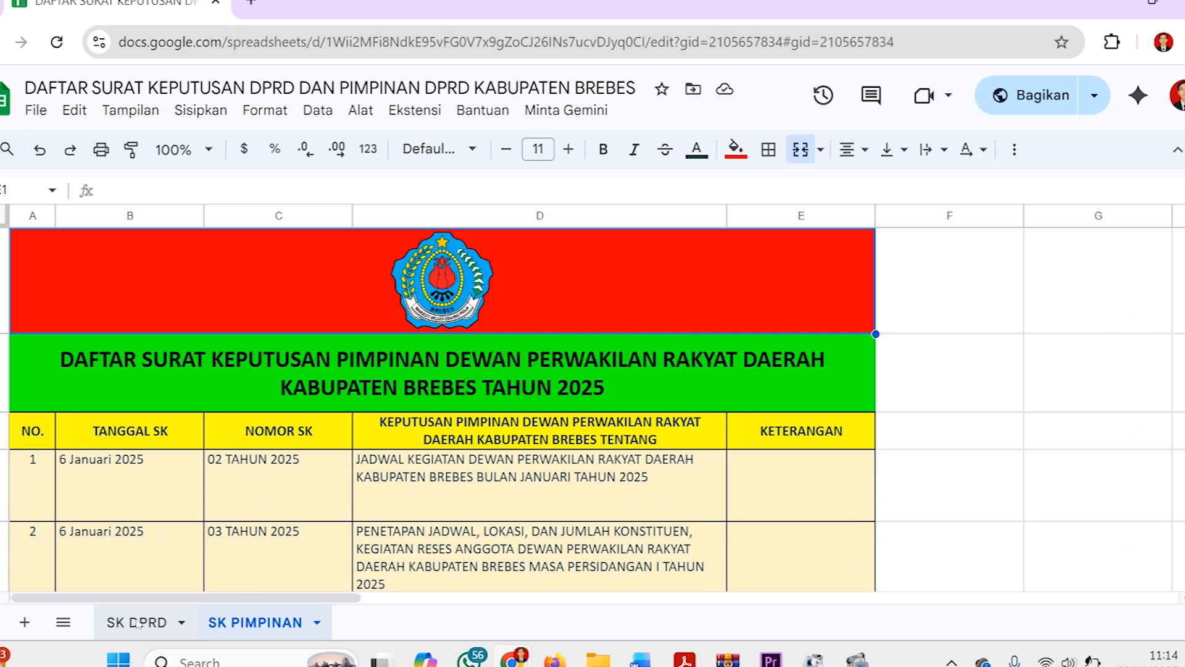
pyautogui.scroll(-2, 442, 395)
pyautogui.scroll(2, 443, 395)
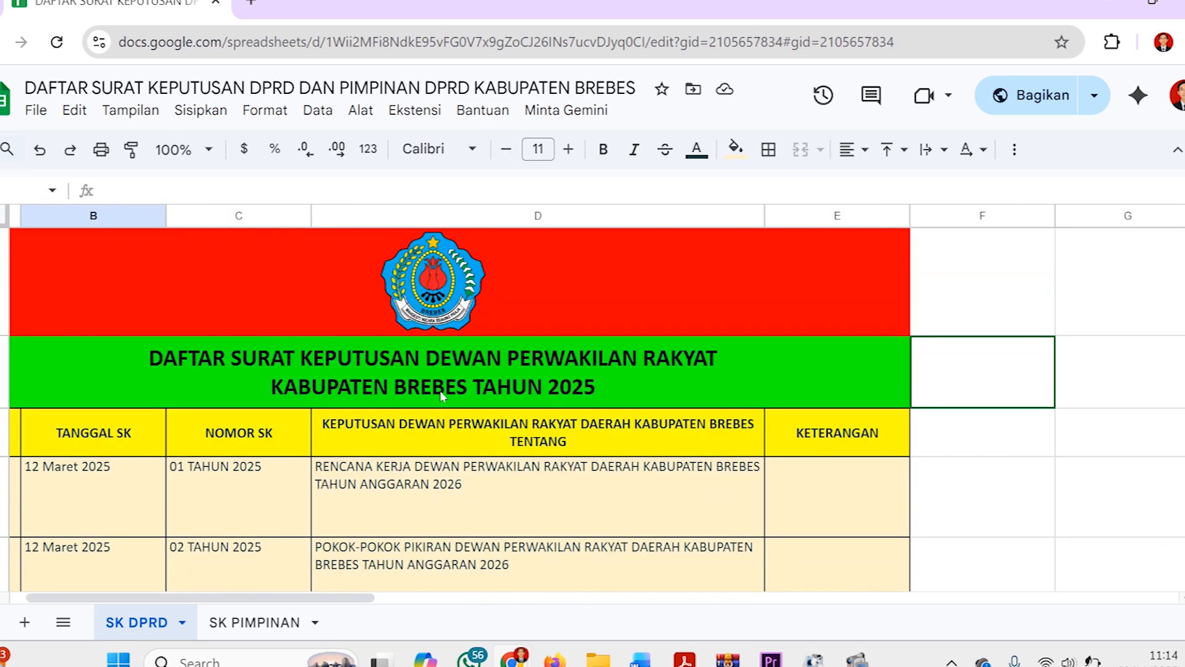
pyautogui.click(347, 285)
pyautogui.click(338, 381)
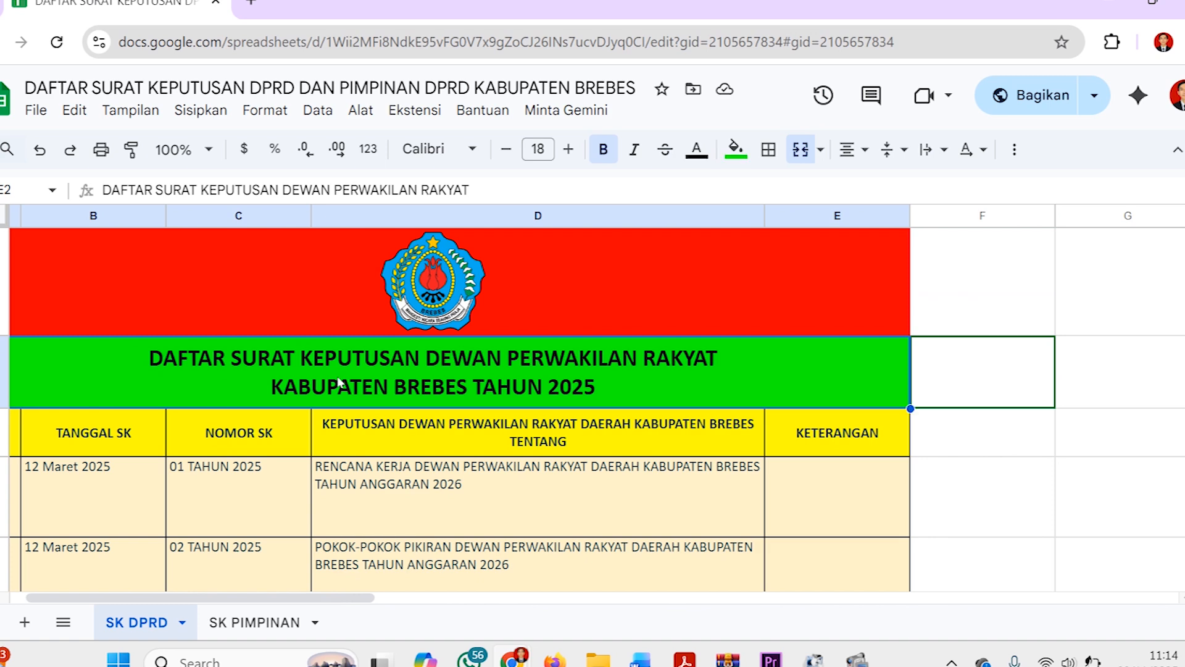
pyautogui.click(339, 287)
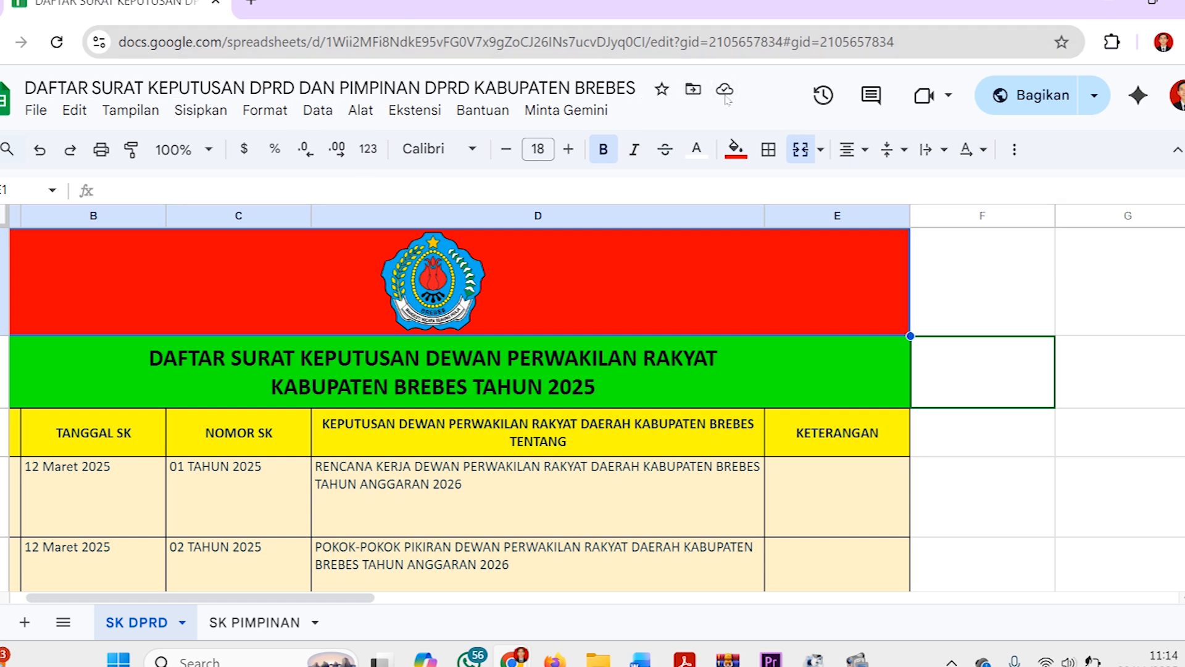
pyautogui.click(724, 90)
pyautogui.click(724, 90)
# Copy the spreadsheet's sharing link, keeping the Pelihat role for anyone with the link, and check the quick link-copy option
pyautogui.click(1035, 96)
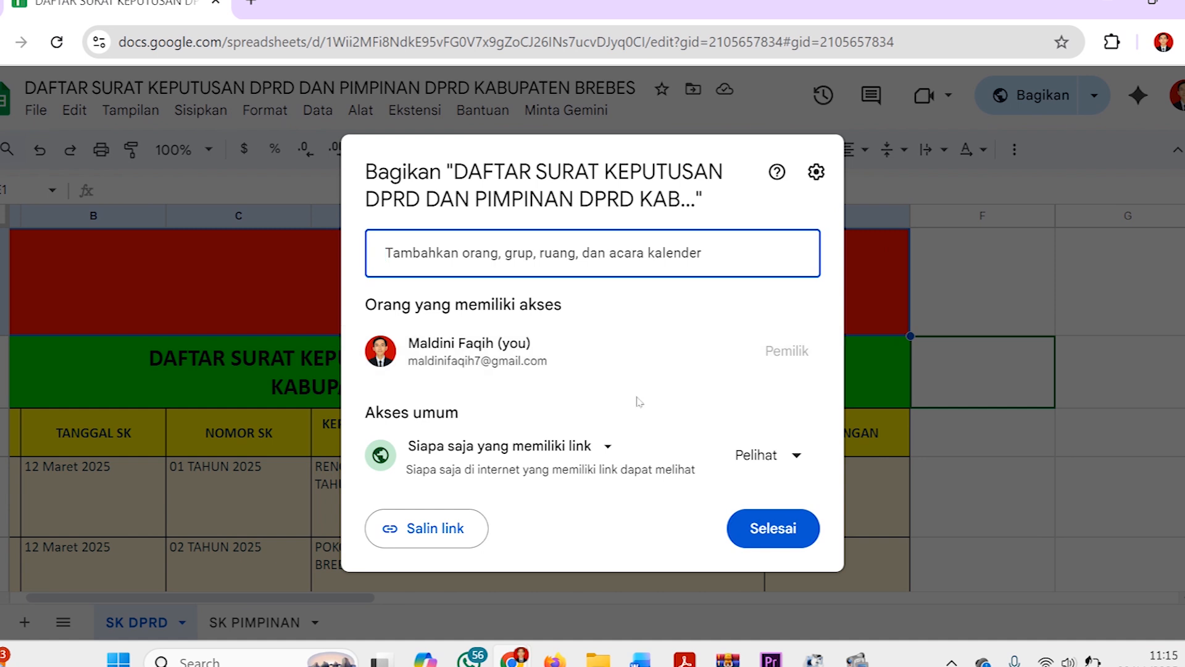
pyautogui.click(753, 457)
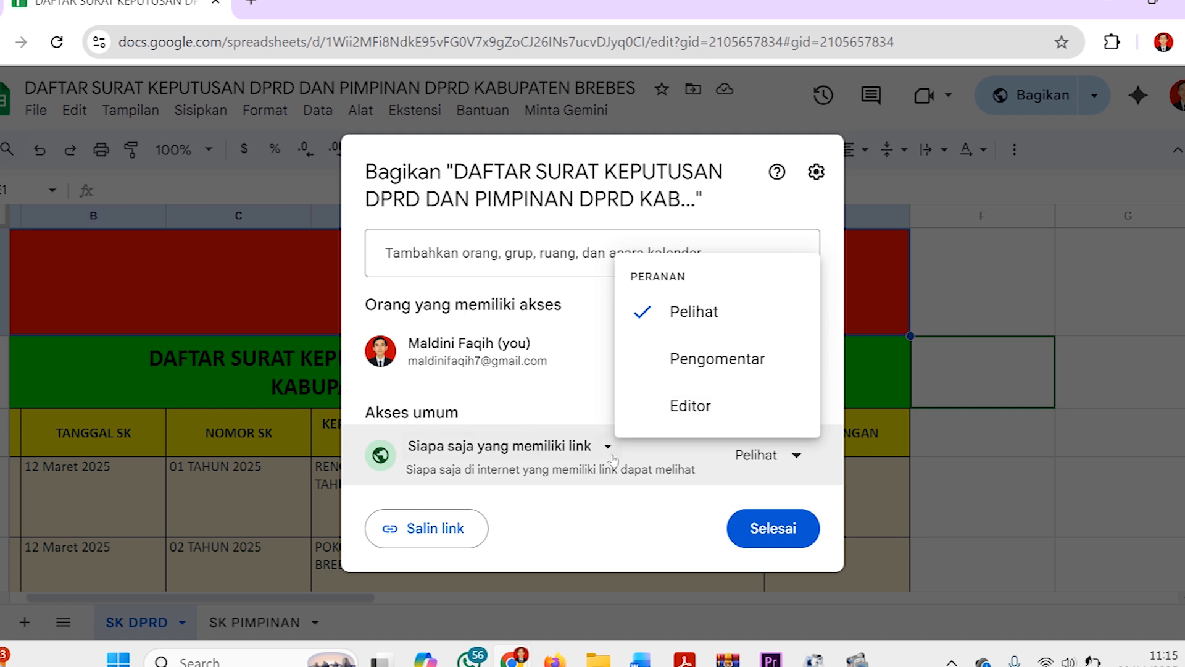
pyautogui.click(661, 464)
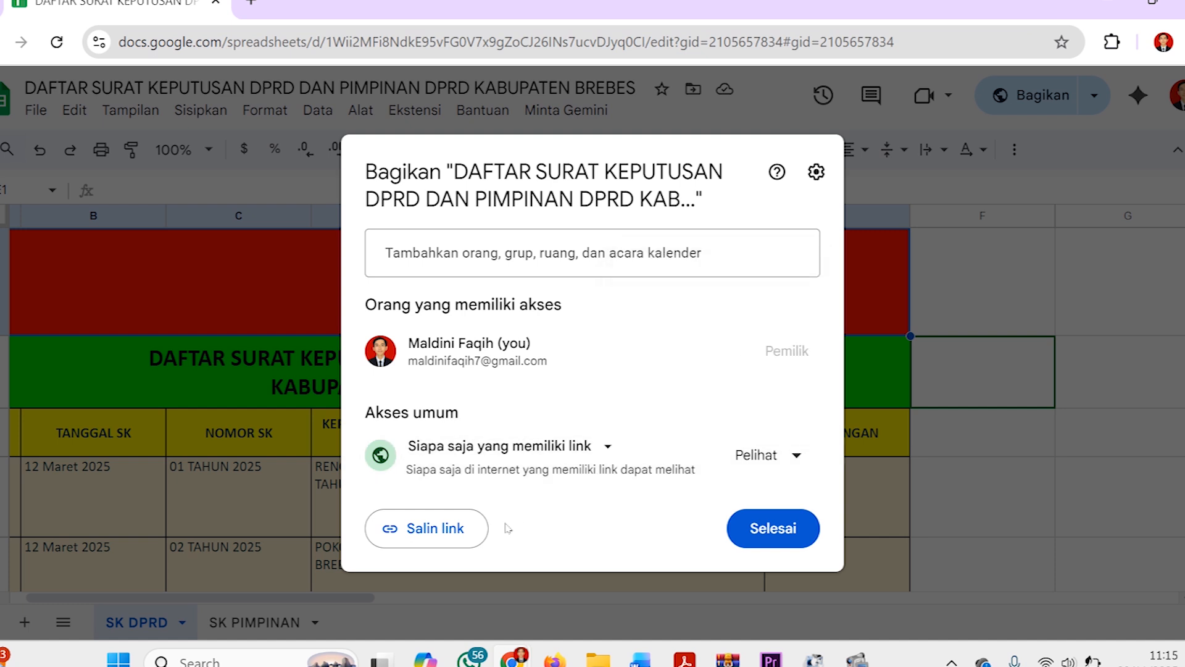
pyautogui.click(464, 531)
pyautogui.click(769, 529)
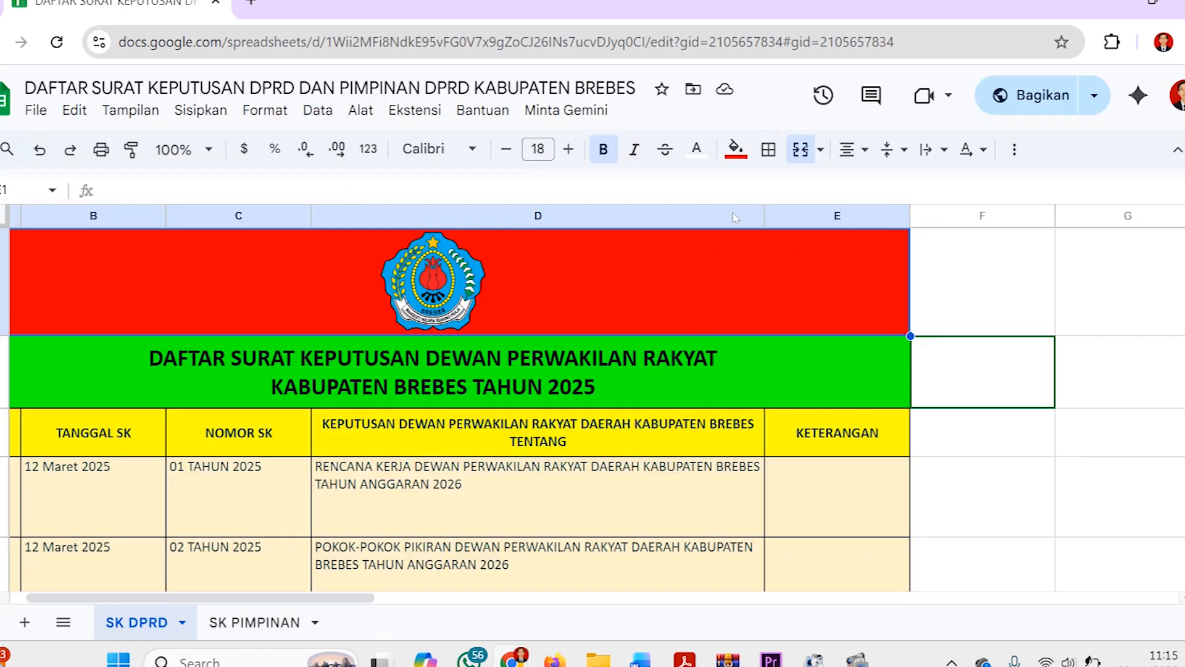
pyautogui.click(1090, 94)
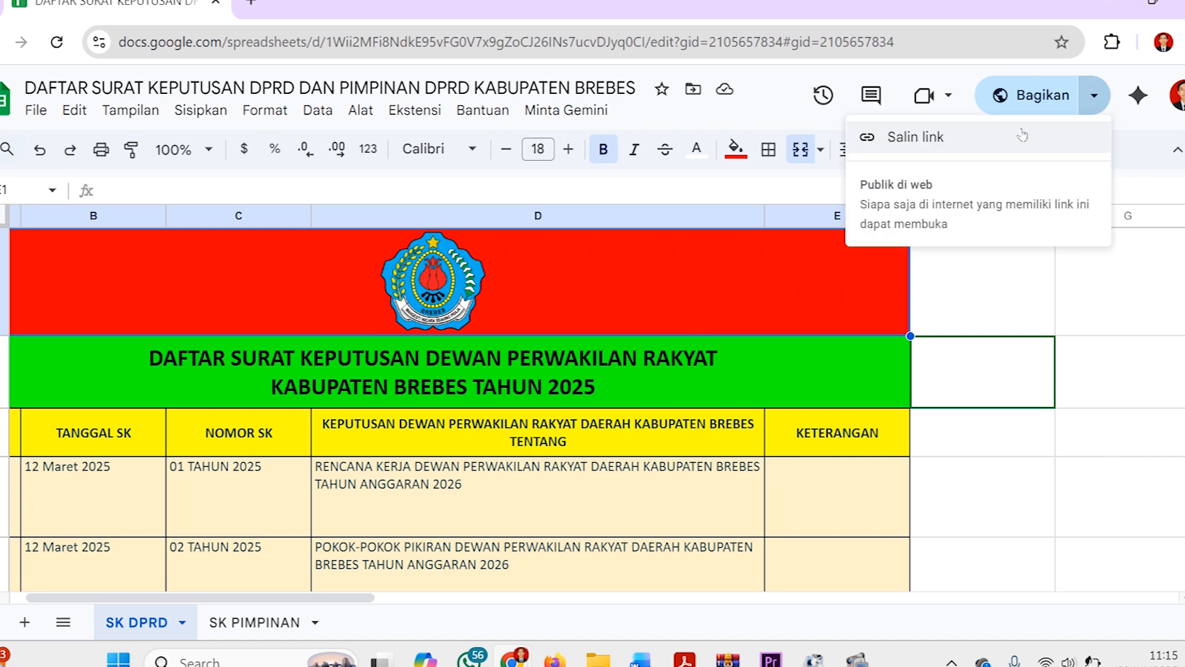
pyautogui.click(862, 294)
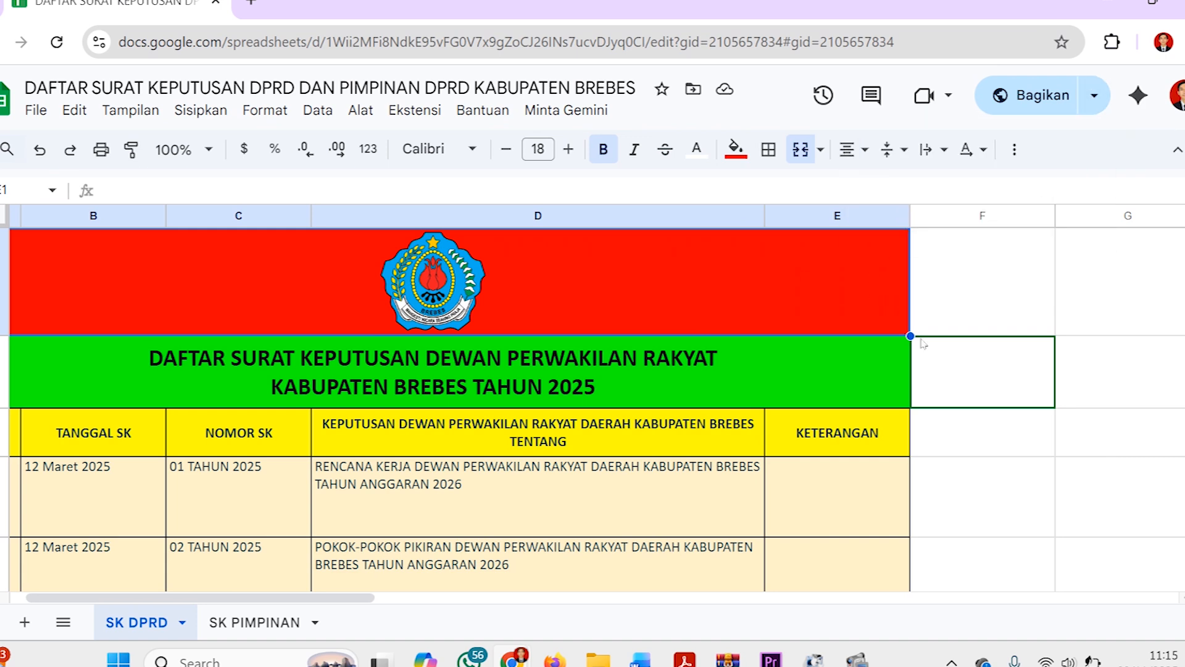
pyautogui.click(925, 347)
pyautogui.click(821, 369)
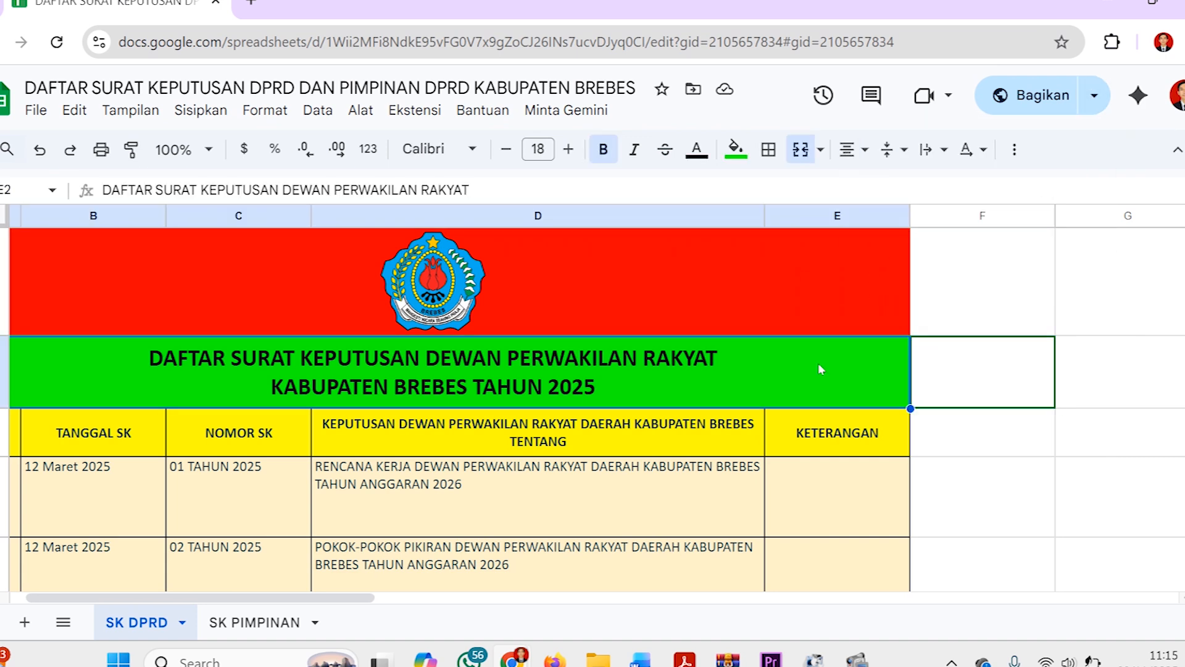
pyautogui.click(827, 436)
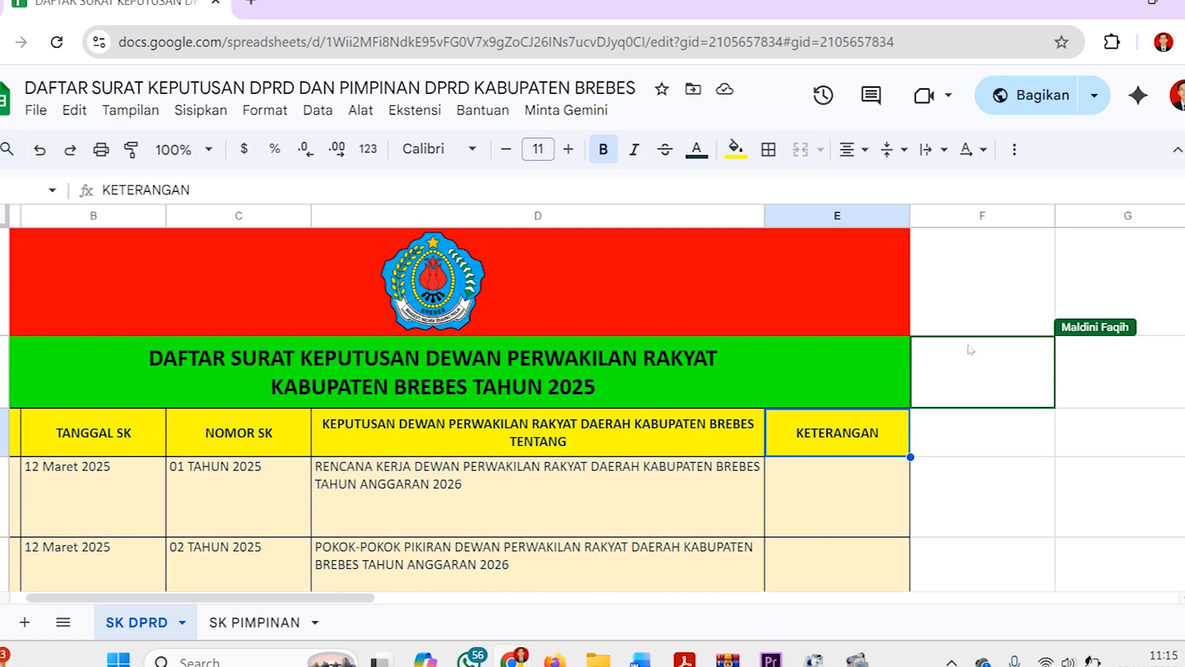
pyautogui.click(969, 352)
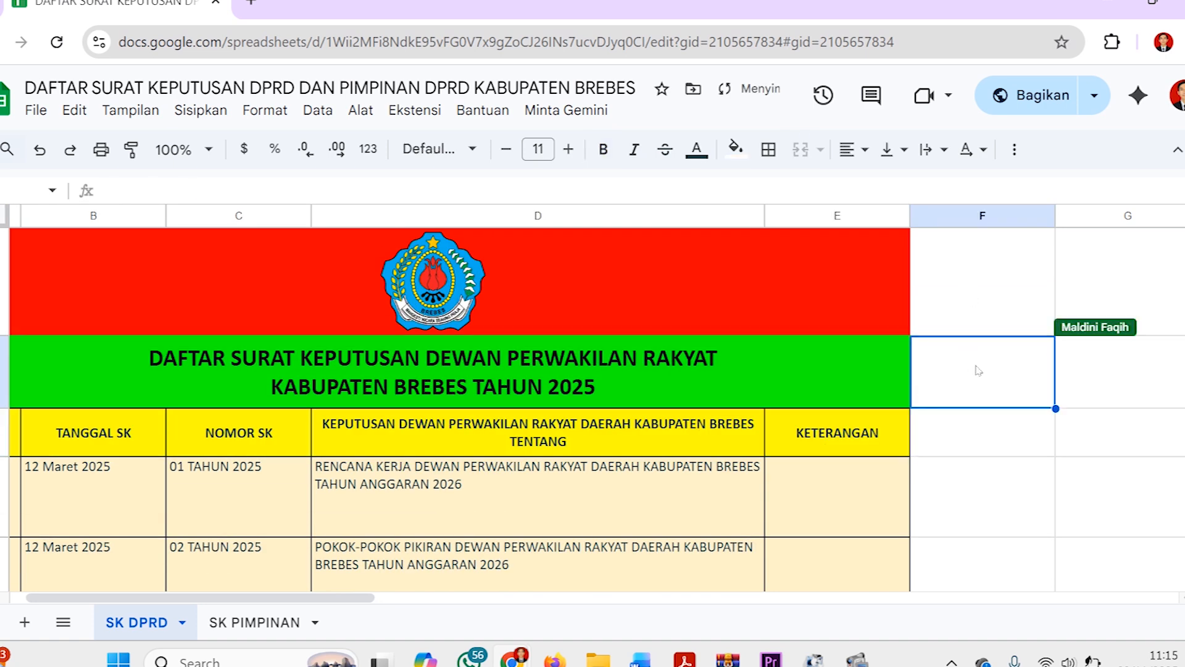
pyautogui.click(695, 357)
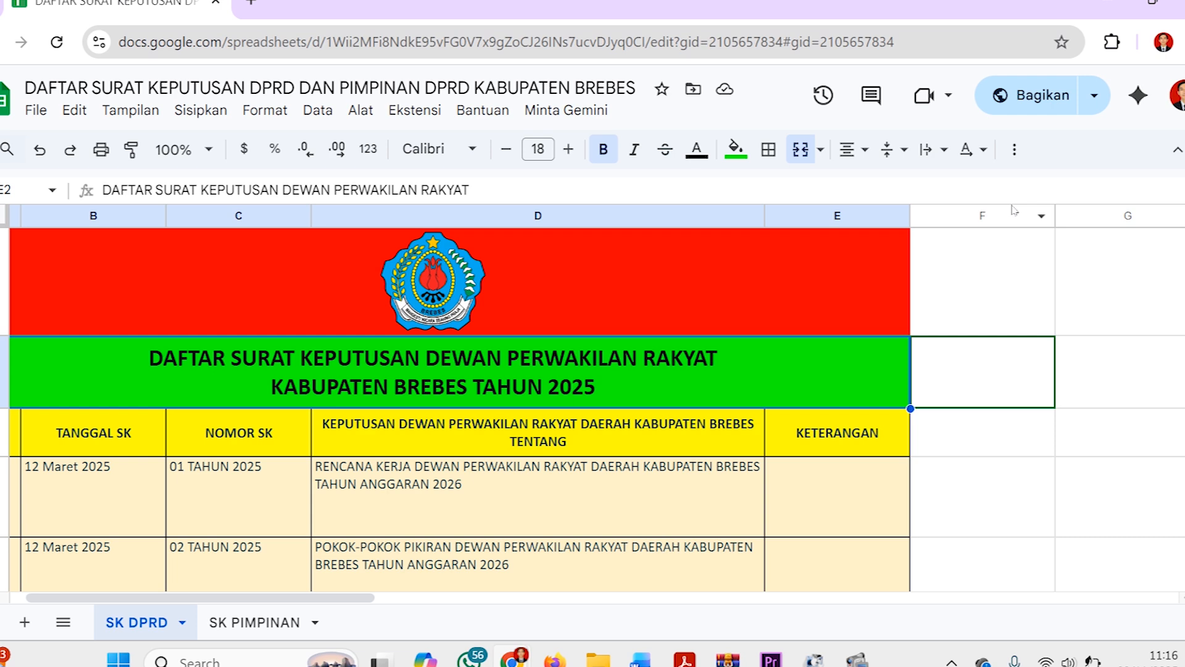
pyautogui.click(690, 326)
pyautogui.scroll(-2, 690, 327)
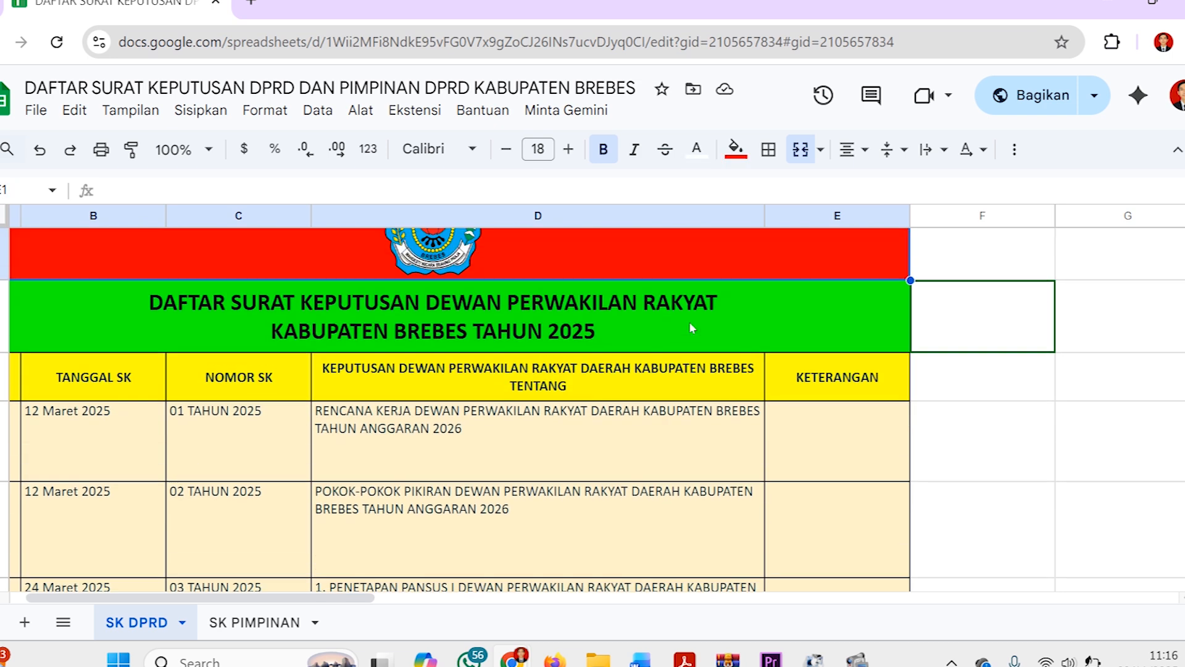
pyautogui.scroll(2, 689, 321)
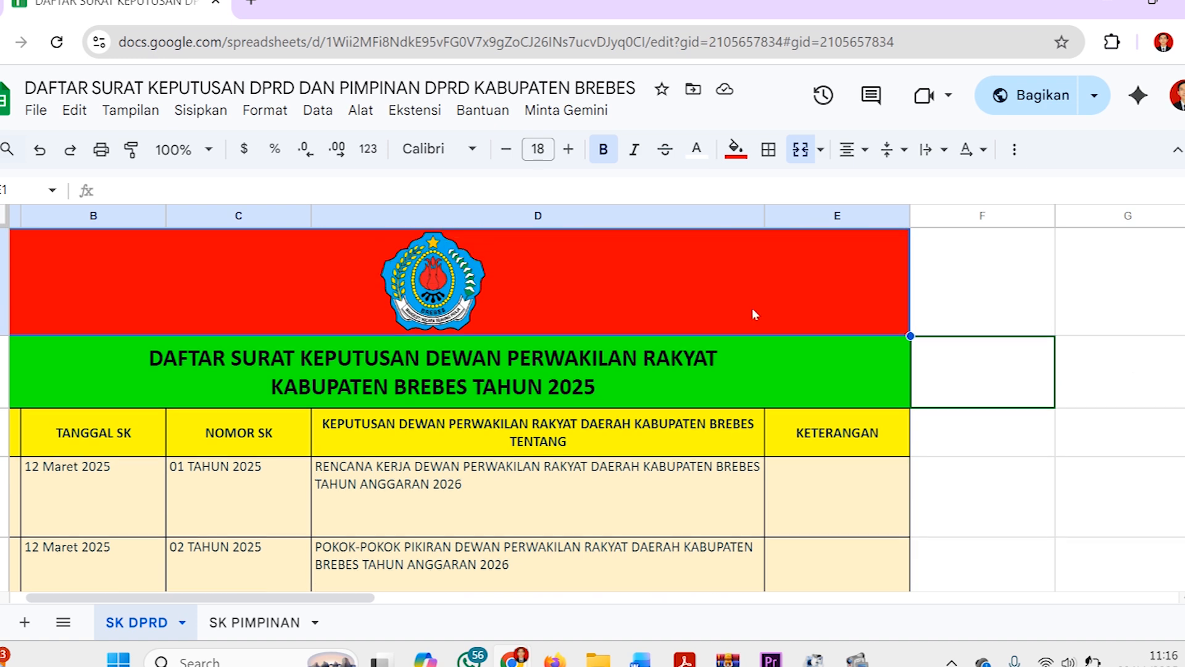
# Check the quick sharing options again for the Salin link command and the public web access
pyautogui.click(1088, 99)
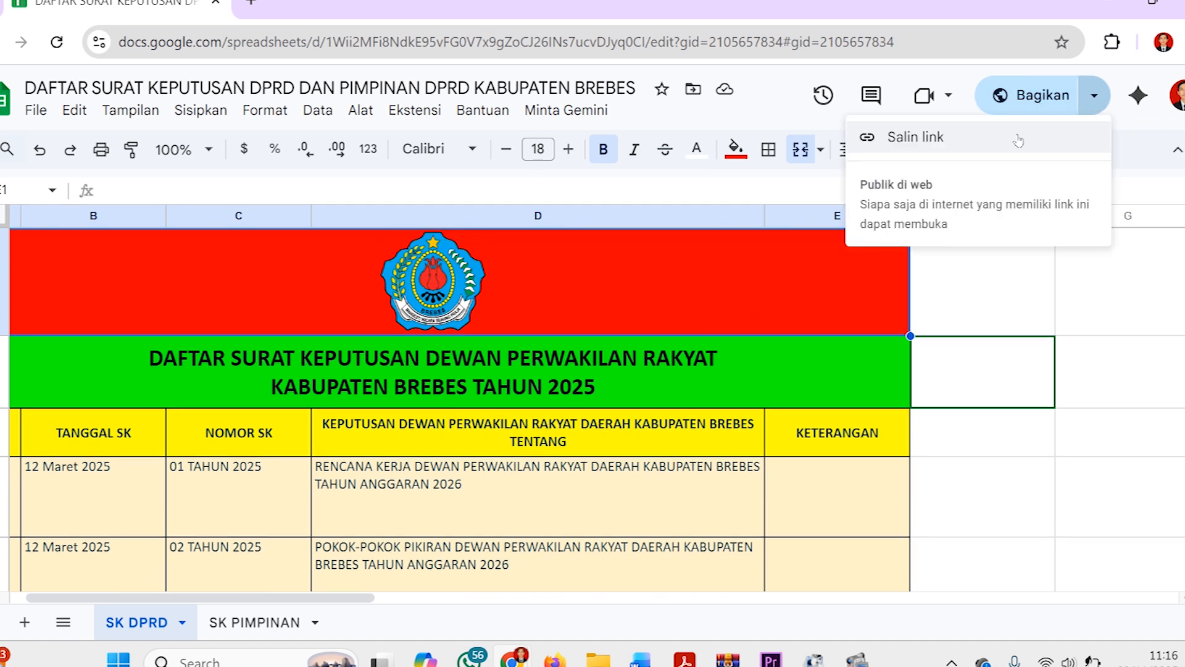
pyautogui.click(822, 329)
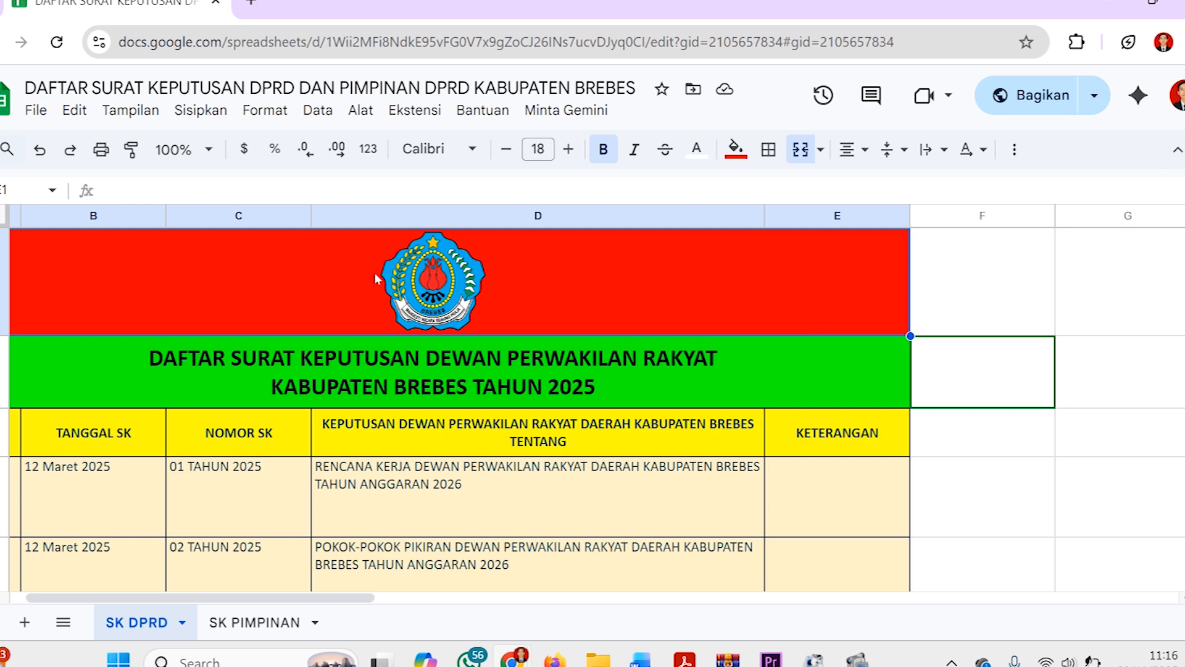
pyautogui.scroll(-3, 376, 278)
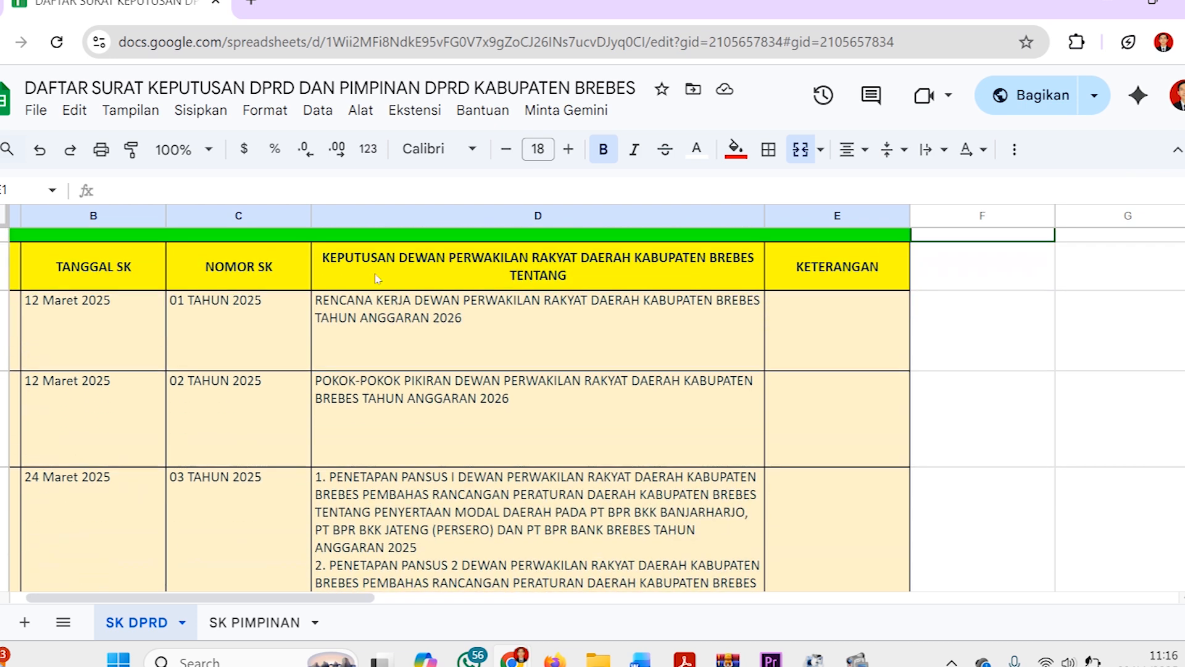
pyautogui.scroll(2, 376, 278)
pyautogui.scroll(1, 374, 272)
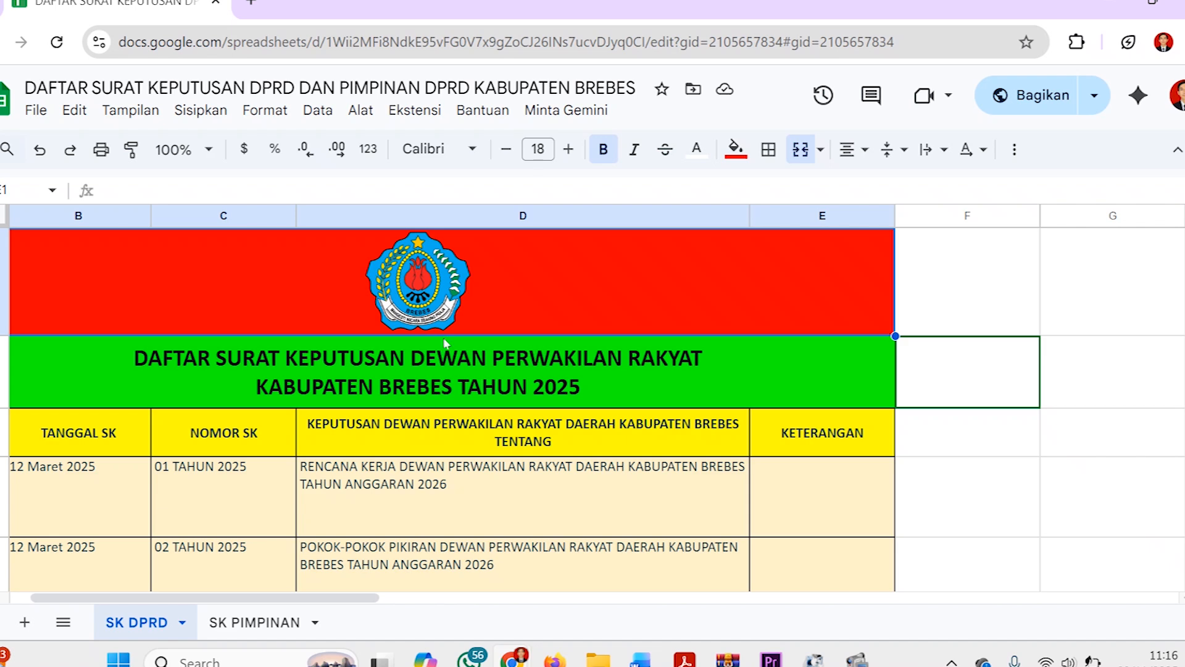
pyautogui.scroll(-3, 445, 343)
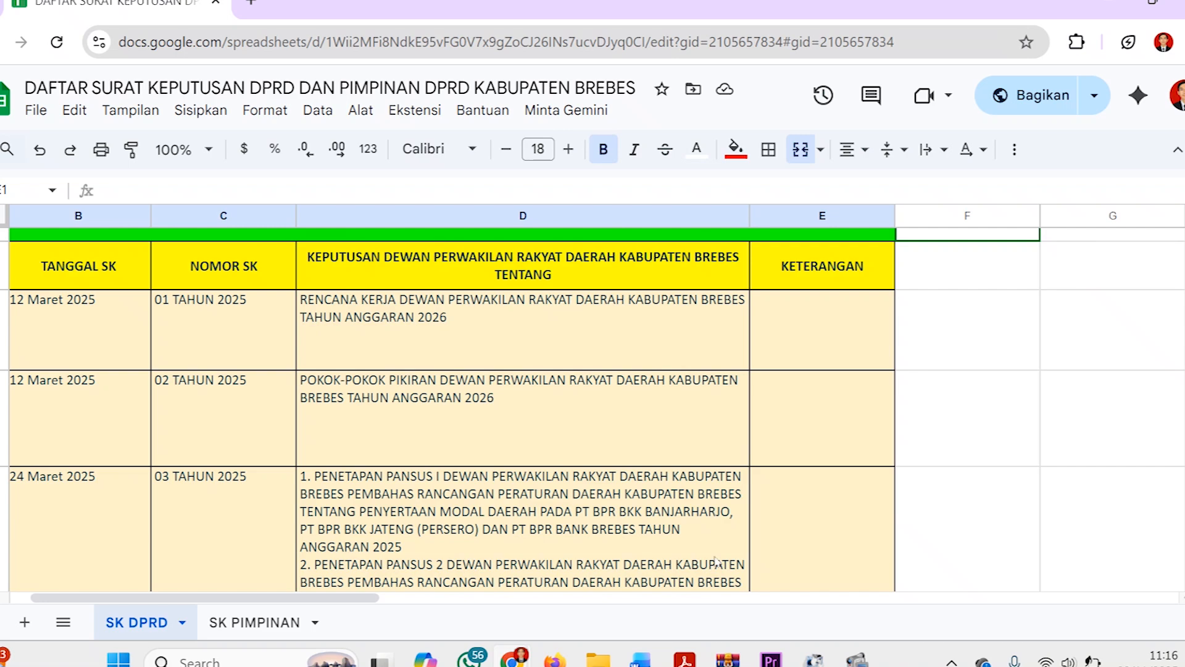
pyautogui.scroll(3, 716, 562)
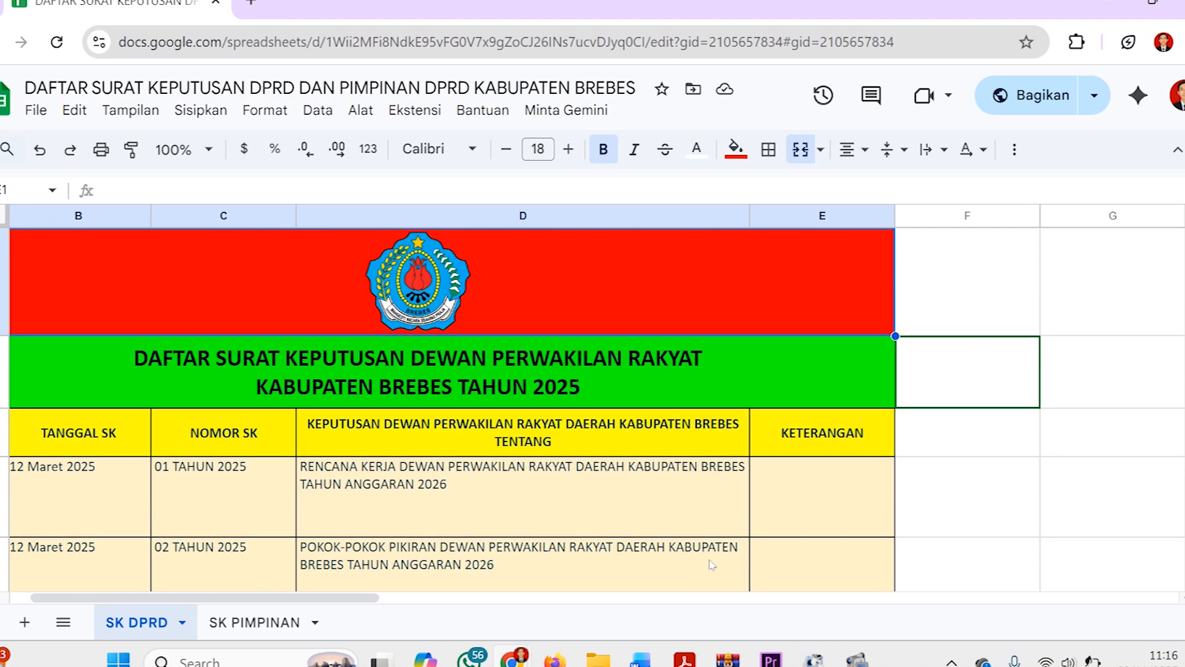